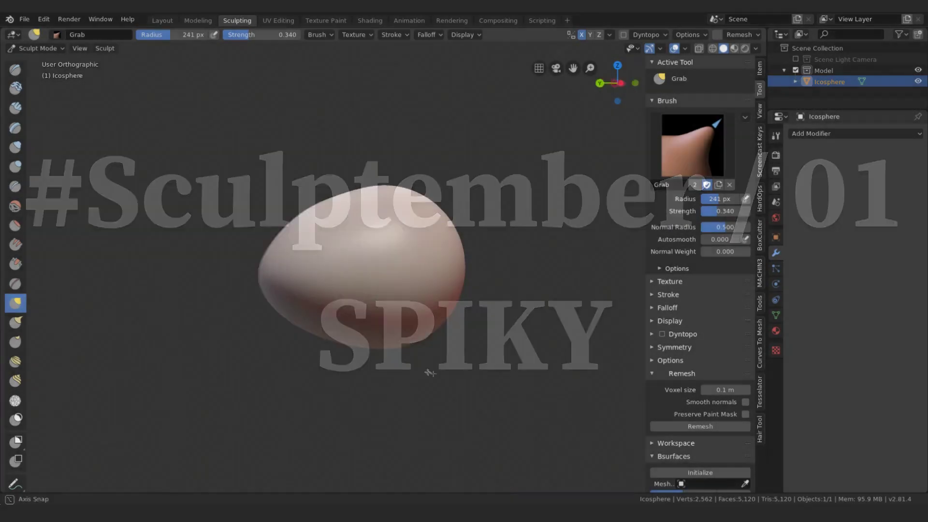
- Drag the icosphere with the Grab brush into an elongated, tapering club shape
mouse_move(429, 374)
left_mouse_down()
mouse_move(435, 186)
mouse_move(549, 306)
mouse_move(472, 365)
mouse_move(435, 209)
mouse_move(491, 327)
mouse_move(587, 309)
mouse_move(332, 322)
mouse_move(414, 332)
mouse_move(415, 342)
mouse_move(486, 369)
mouse_move(556, 319)
mouse_move(475, 330)
mouse_move(572, 288)
mouse_move(577, 304)
left_mouse_up()
- Enlarge the Grab brush to 167 px and reshape the body's lower-left edge and left end
key("bracketleft")
key("bracketleft")
key("bracketleft")
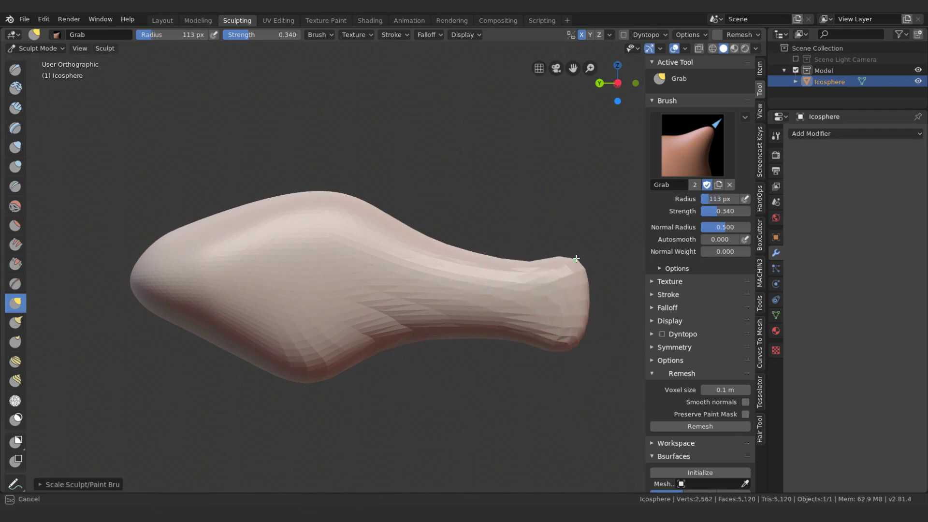
mouse_move(511, 349)
middle_mouse_down()
mouse_move(456, 435)
mouse_move(387, 234)
mouse_move(343, 265)
middle_mouse_up()
key("bracketright")
key("bracketright")
key("bracketright")
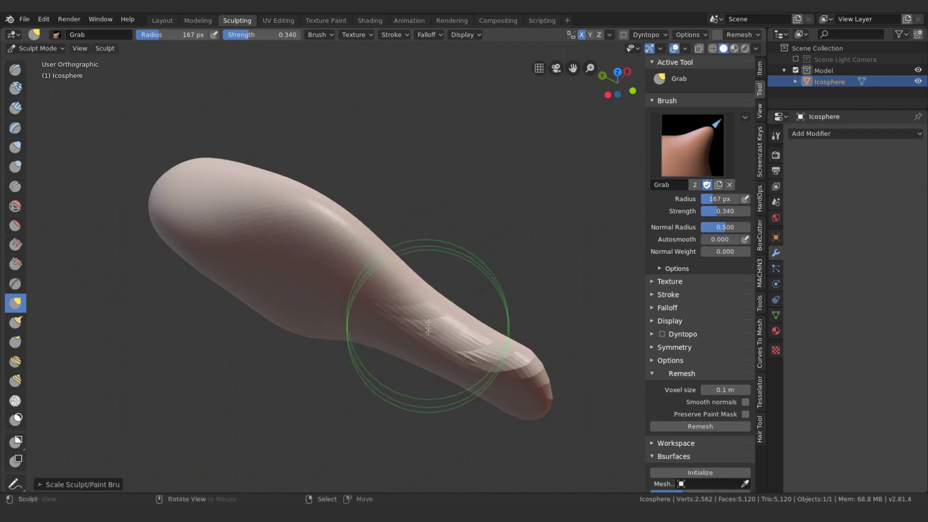
middle_click_drag(394, 321, 463, 290)
middle_click_drag(352, 342, 404, 320, "shift")
left_click_drag(270, 333, 316, 347)
mouse_move(316, 347)
middle_mouse_down()
mouse_move(321, 306)
mouse_move(269, 290)
middle_mouse_up()
left_click_drag(270, 290, 305, 311)
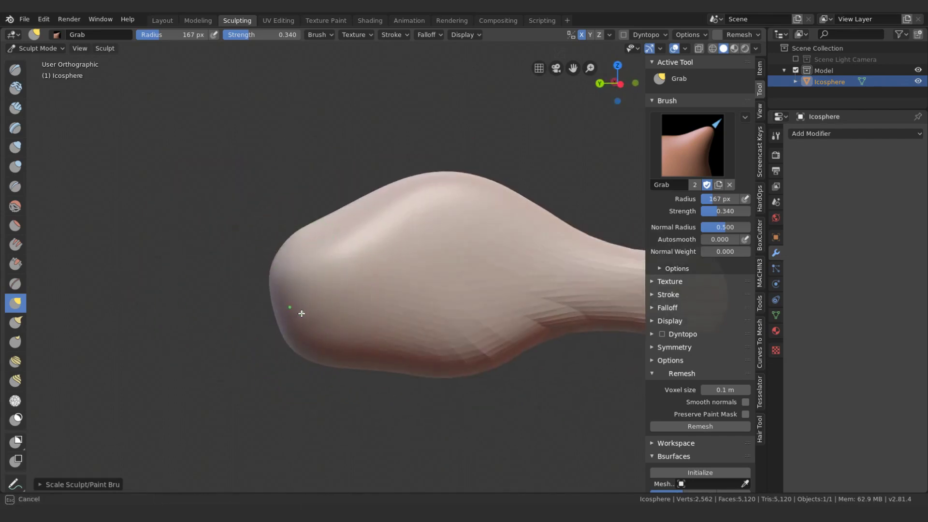
- Pull the upper-left of the body up and out and stretch the left end
left_click_drag(339, 216, 425, 182)
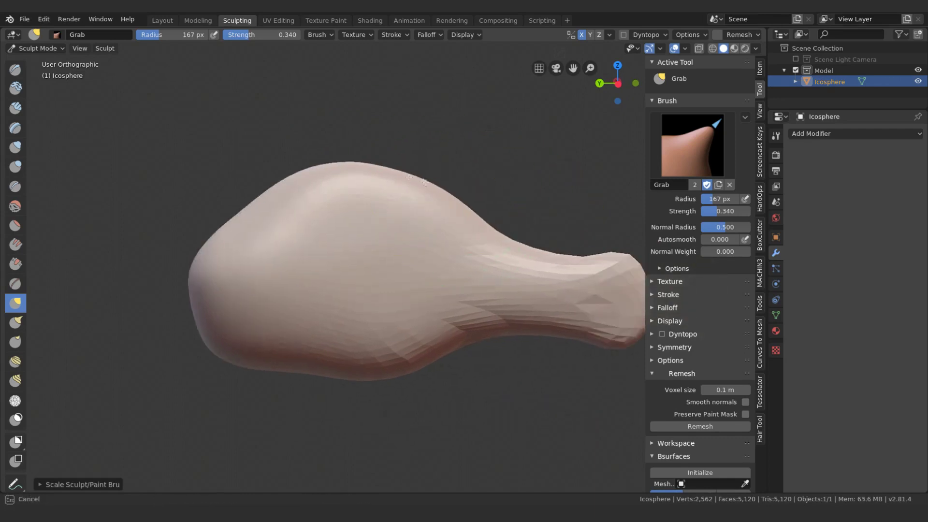
middle_click_drag(293, 225, 310, 219, "shift")
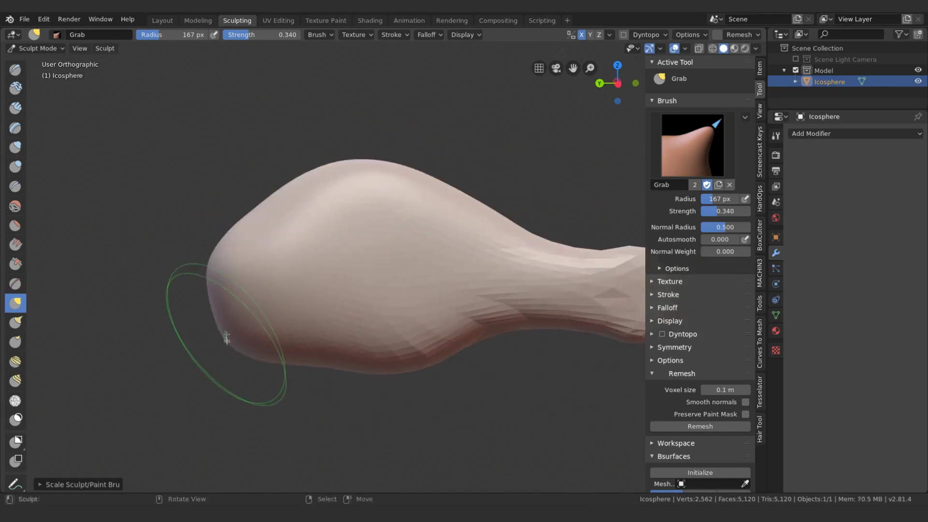
left_click_drag(214, 337, 207, 294)
mouse_move(207, 295)
middle_mouse_down()
mouse_move(384, 286)
mouse_move(394, 350)
mouse_move(388, 306)
mouse_move(310, 311)
mouse_move(269, 341)
middle_mouse_up()
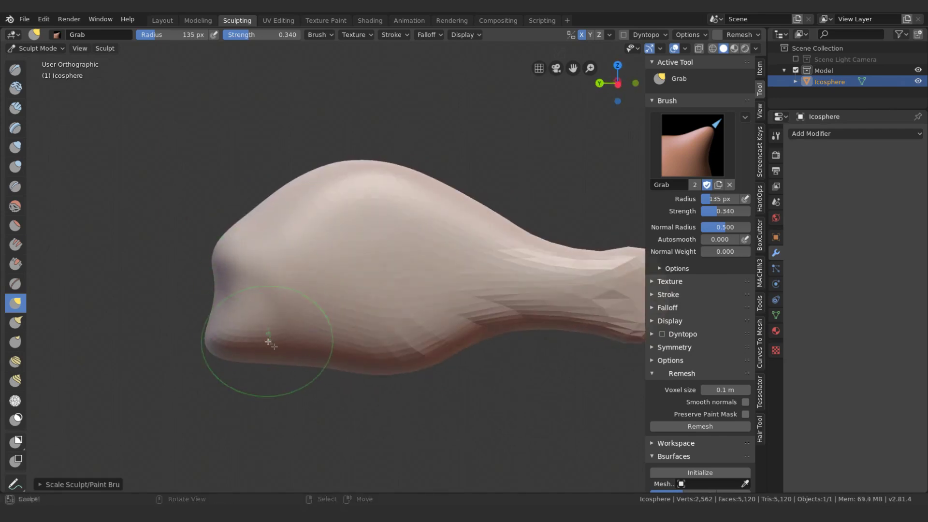
- Cut a mouth notch into the left end and widen it into an opening
left_click_drag(246, 316, 256, 320)
middle_click_drag(256, 320, 444, 290)
left_click_drag(445, 290, 438, 309)
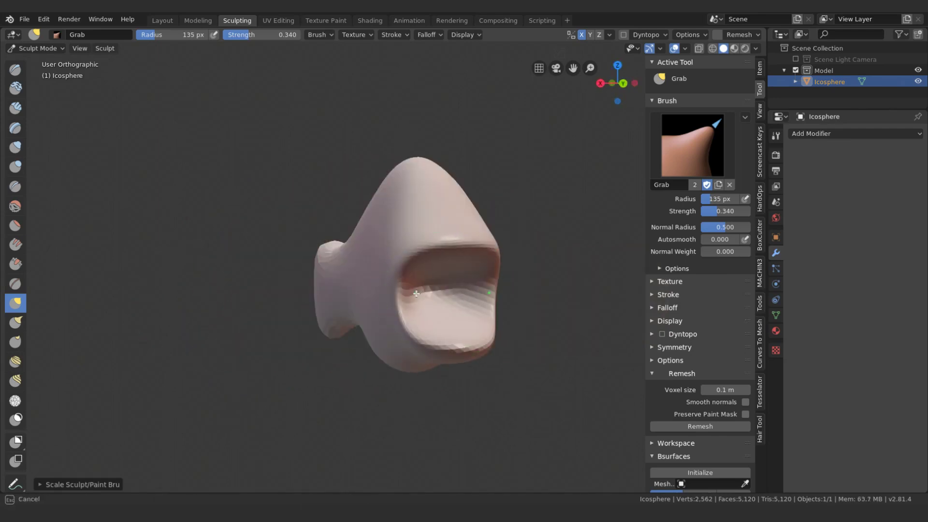
middle_click_drag(438, 309, 318, 304)
left_click_drag(318, 303, 214, 249)
- Pull the upper and lower lips outward to shape the open mouth
mouse_move(213, 249)
middle_mouse_down()
mouse_move(474, 260)
mouse_move(208, 207)
mouse_move(268, 248)
middle_mouse_up()
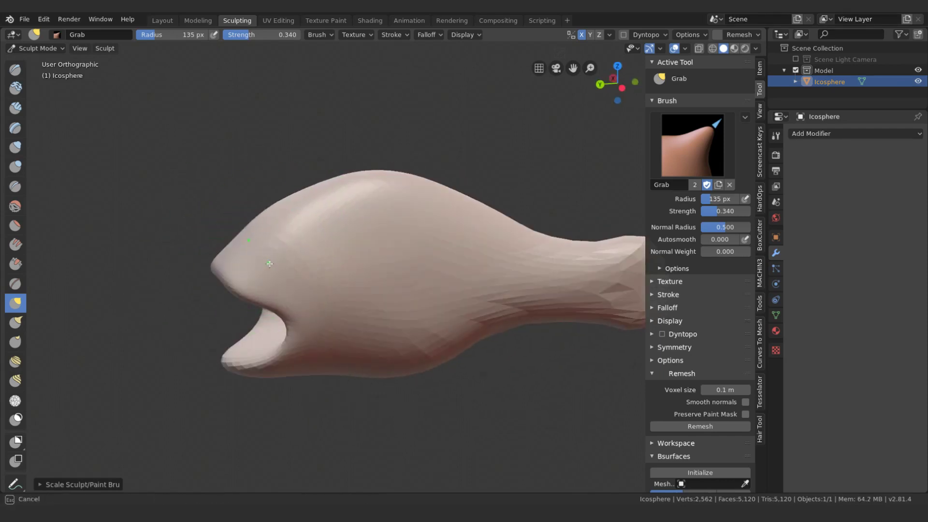
left_click_drag(270, 264, 266, 301)
mouse_move(265, 300)
middle_mouse_down()
mouse_move(363, 245)
mouse_move(295, 299)
middle_mouse_up()
scroll(363, 244, "up", 3)
left_click_drag(296, 298, 301, 311)
mouse_move(304, 300)
middle_mouse_down()
mouse_move(428, 279)
mouse_move(382, 97)
mouse_move(265, 218)
mouse_move(396, 208)
mouse_move(317, 338)
middle_mouse_up()
- Shrink the brush, voxel-remesh the sculpt to 8,392 vertices, and switch to the Crease brush
key("f")
left_click(381, 113)
left_click(739, 35)
left_click(747, 92)
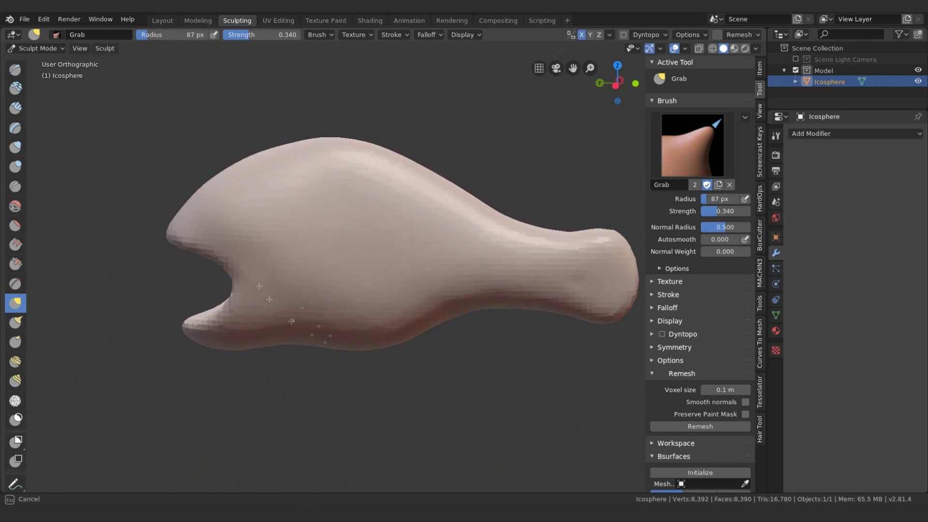
mouse_move(317, 236)
middle_mouse_down()
mouse_move(325, 223)
mouse_move(301, 244)
mouse_move(340, 241)
mouse_move(260, 246)
mouse_move(263, 228)
mouse_move(307, 243)
mouse_move(346, 364)
middle_mouse_up()
key("shift+c")
mouse_move(341, 244)
middle_mouse_down()
mouse_move(335, 260)
mouse_move(382, 289)
mouse_move(473, 276)
mouse_move(333, 243)
mouse_move(413, 213)
middle_mouse_up()
- Shrink the brush to about 63 px and close in on the head
key("f")
left_click(384, 291)
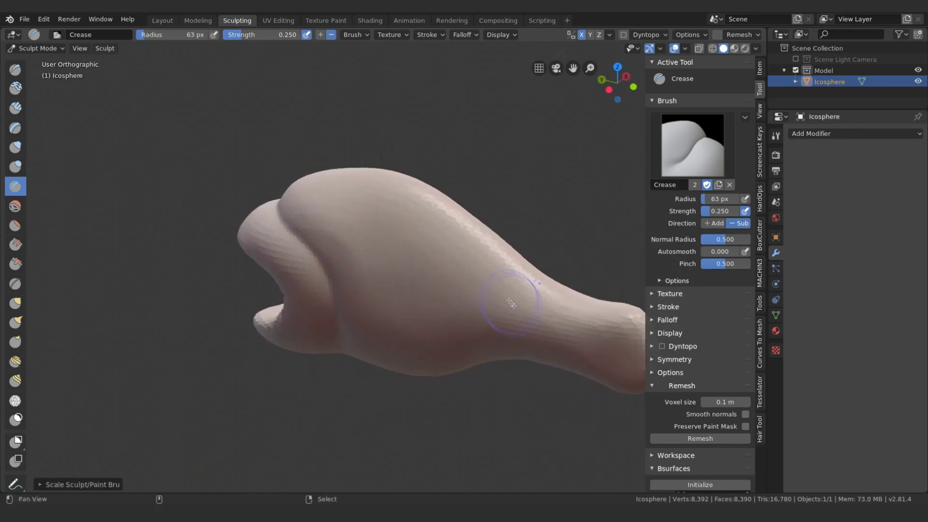
middle_click_drag(511, 304, 420, 258)
mouse_move(467, 278)
middle_mouse_down()
mouse_move(365, 266)
mouse_move(389, 263)
mouse_move(389, 288)
mouse_move(370, 260)
middle_mouse_up()
scroll(382, 284, "up", 2)
key("bracketleft")
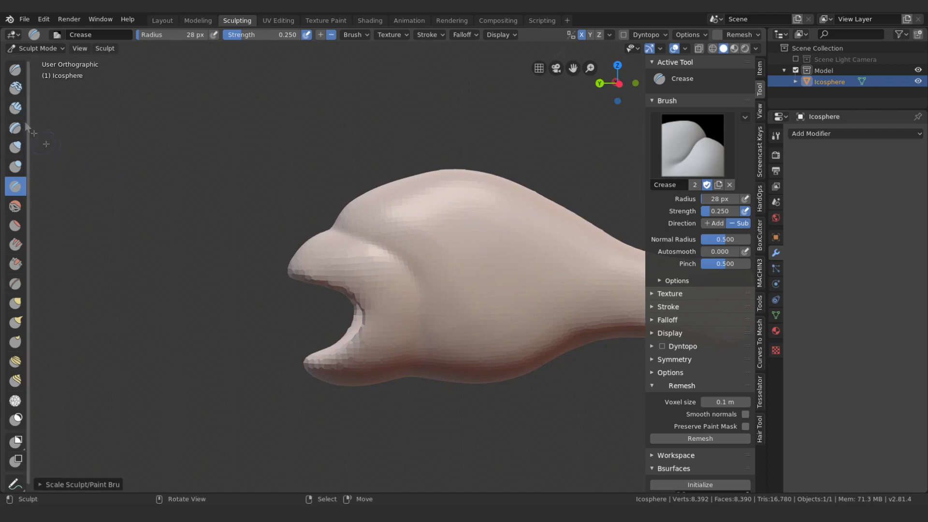
- Use the Grab brush with Linear falloff to pull two pointed fangs from the jaw
key("g")
left_click(457, 38)
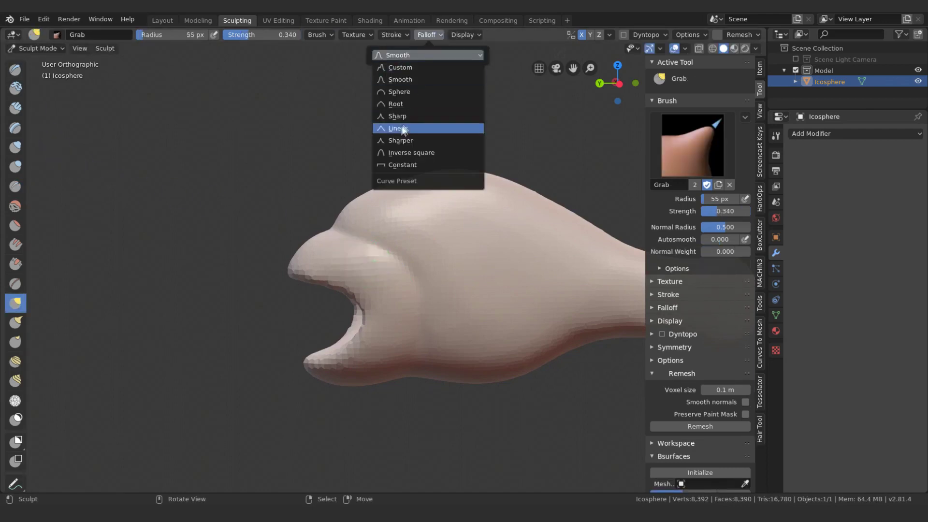
middle_click_drag(416, 319, 432, 348)
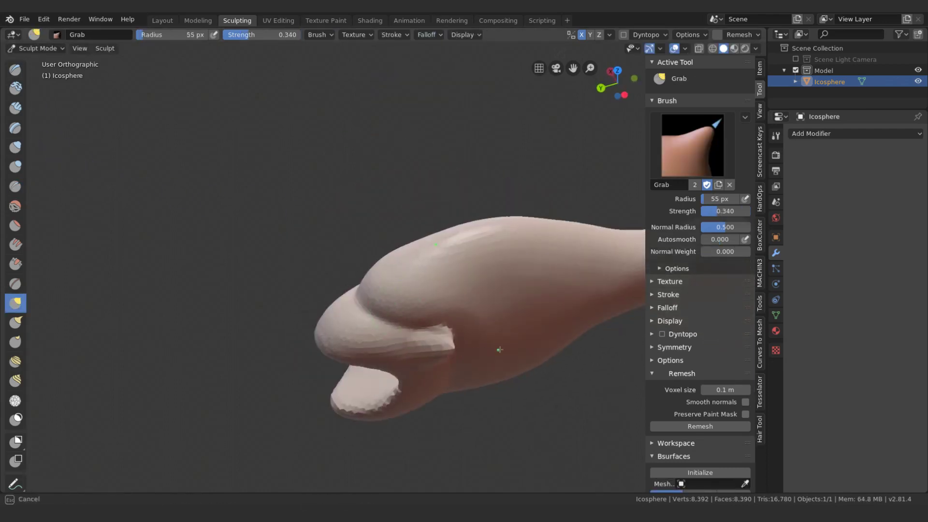
middle_click_drag(497, 350, 395, 264)
middle_click_drag(404, 312, 454, 348)
middle_click_drag(522, 353, 373, 326)
mouse_move(428, 341)
middle_mouse_down()
mouse_move(432, 168)
mouse_move(350, 256)
mouse_move(365, 295)
middle_mouse_up()
- Inspect the fangs while resizing the brush, then go to the Modeling workspace in Object Mode
key("f")
left_click(367, 307)
middle_click_drag(415, 195, 497, 211)
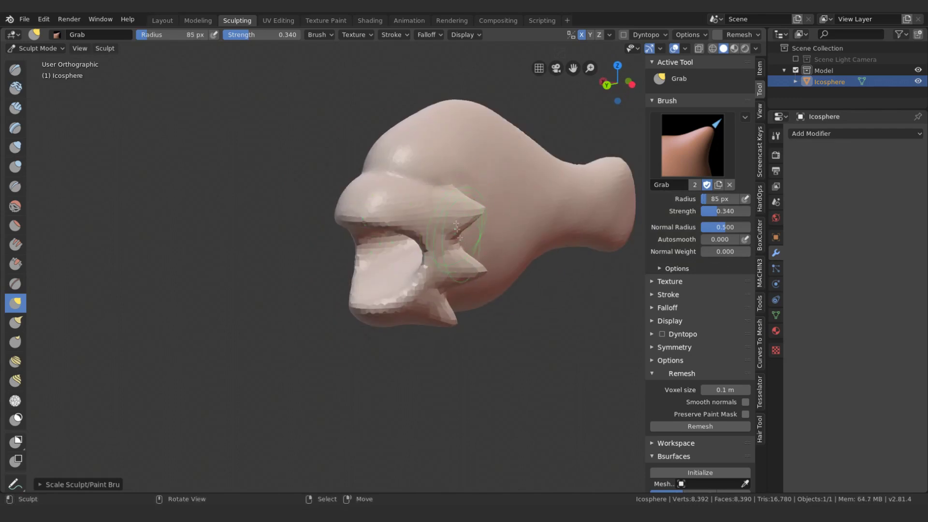
mouse_move(460, 214)
middle_mouse_down()
mouse_move(392, 281)
mouse_move(353, 302)
middle_mouse_up()
key("f")
left_click(336, 308)
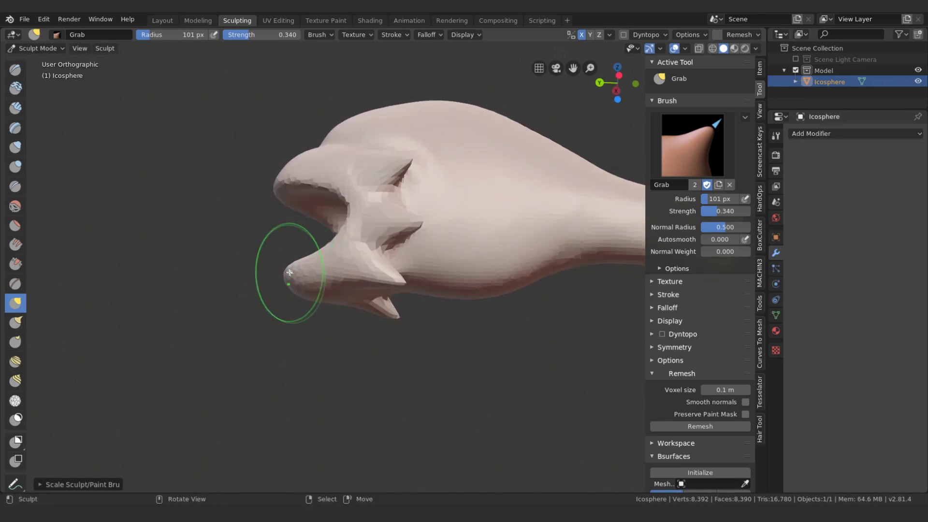
mouse_move(307, 290)
middle_mouse_down()
mouse_move(348, 213)
mouse_move(374, 273)
mouse_move(394, 266)
mouse_move(348, 265)
mouse_move(402, 231)
mouse_move(369, 227)
mouse_move(369, 203)
mouse_move(364, 220)
mouse_move(377, 218)
middle_mouse_up()
key("f")
left_click(340, 211)
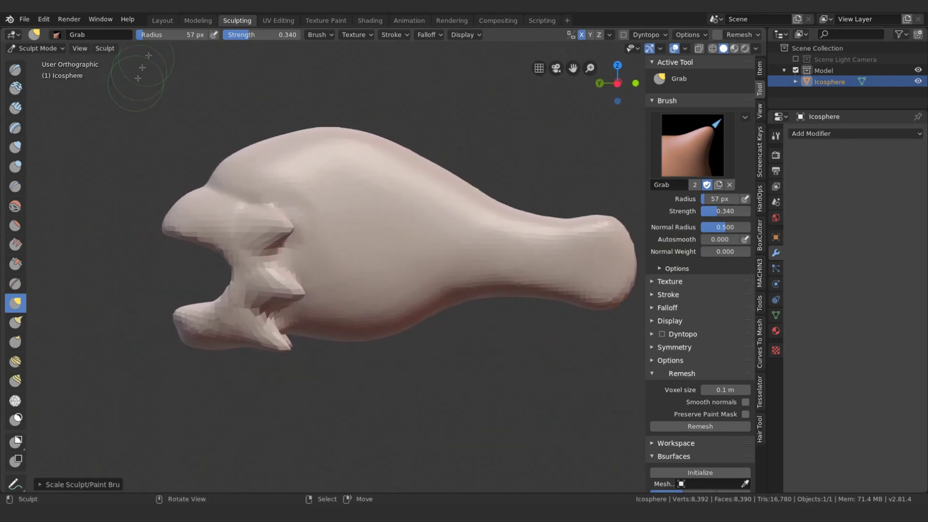
left_click(198, 21)
key("Tab")
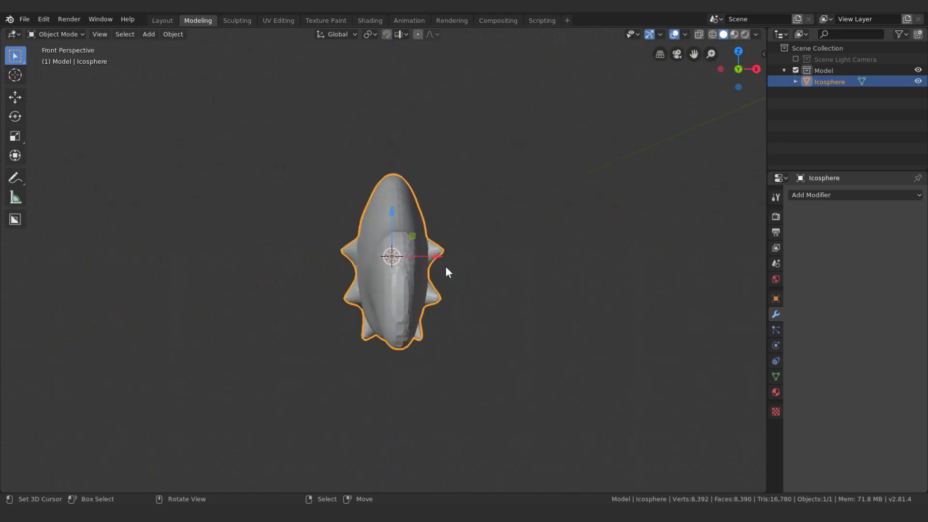
- From the right side view, deselect the fish and add a new cube
key("KP_3")
scroll(414, 295, "up", 3)
scroll(430, 246, "up", 1)
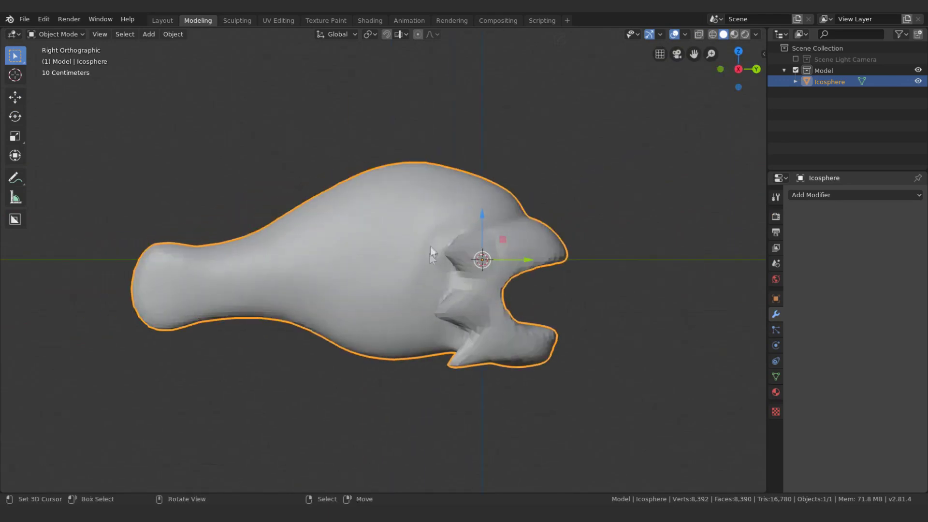
key("alt+a")
key("F3")
key("Return")
- Flatten the cube along X and apply its scale
key("s")
key("x")
key("Return")
key("ctrl+a")
left_click(385, 262)
middle_click_drag(402, 219, 448, 205, "shift")
- In Edit Mode, add four loop cuts along the cube with X-ray on
key("Tab")
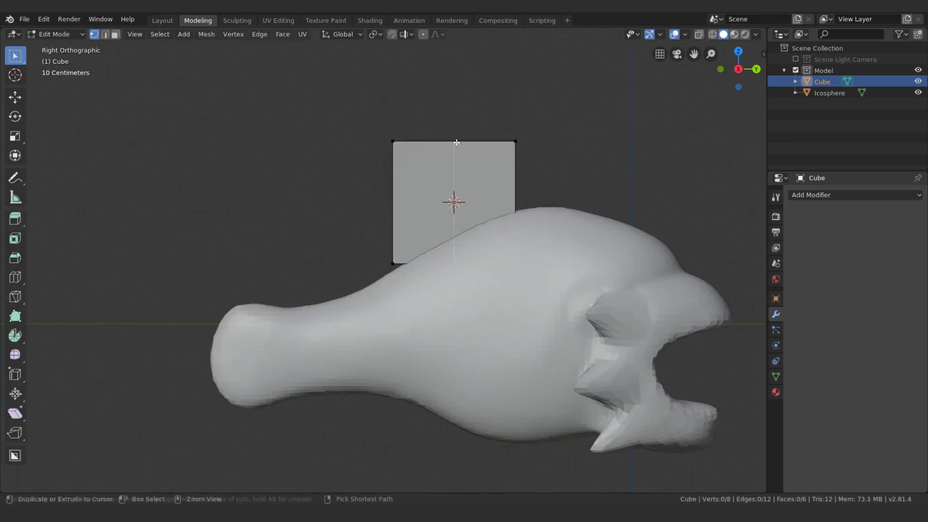
left_click(457, 143)
key("shift+z")
middle_click_drag(300, 198, 327, 207, "shift")
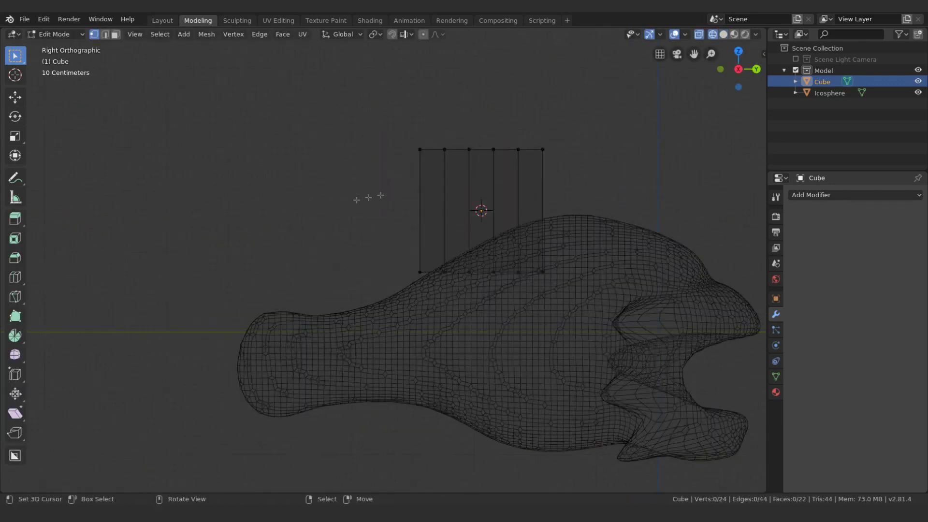
- With proportional editing, slope the fin's left edge down and sweep the top vertex back into a point
key("o")
key("g")
left_click(400, 257)
key("g")
left_click(442, 321)
left_click(543, 150)
key("g")
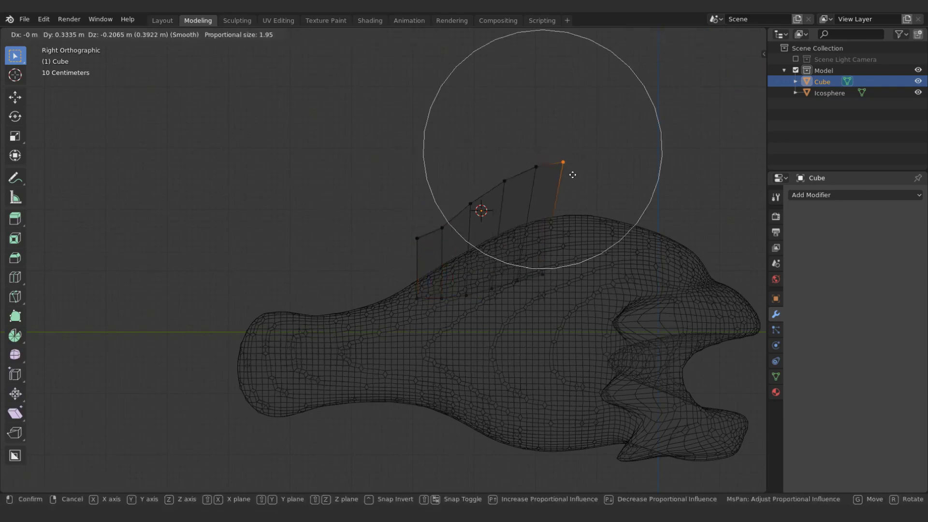
left_click(394, 267)
- Nudge a middle vertex up, shift the top vertex left, and lower a left vertex into the body
left_click(535, 267)
key("g")
left_click(564, 231)
left_click(516, 172)
key("g")
left_click(410, 237)
key("g")
left_click(398, 268)
- Back in solid shading, scale a strip of fin vertices along X to thin the fin's edge
middle_click_drag(438, 281, 381, 254, "shift")
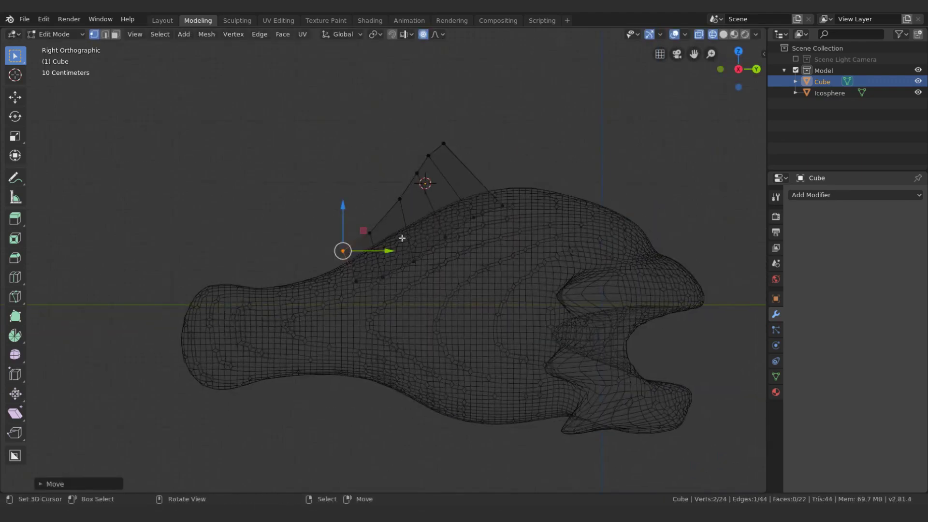
key("shift+z")
middle_click_drag(397, 238, 424, 248)
left_click(457, 206, "alt")
key("s")
key("x")
left_click(407, 234)
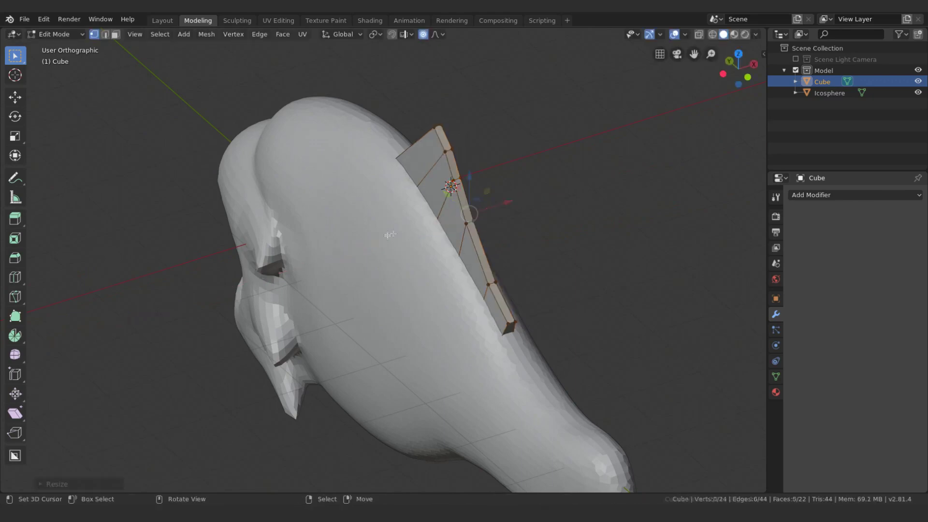
- Give the fin a level-2 Subdivision and join it into the fish body
key("Tab")
middle_click_drag(406, 235, 407, 244)
key("ctrl+2")
left_click(369, 228, "shift")
key("ctrl+j")
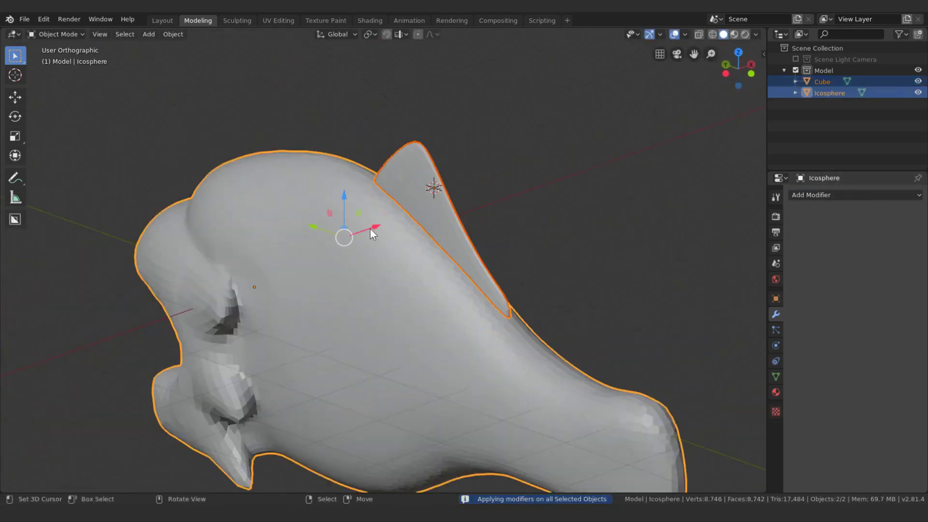
left_click(237, 20)
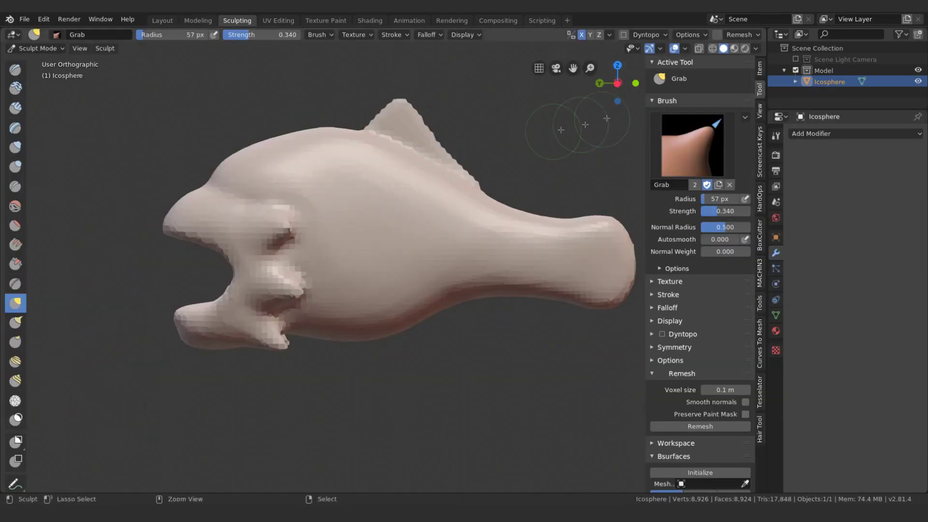
- Voxel-remesh the sculpt at a 0.05 m voxel size
left_click(740, 35)
left_click(757, 55)
key("Return")
left_click(741, 91)
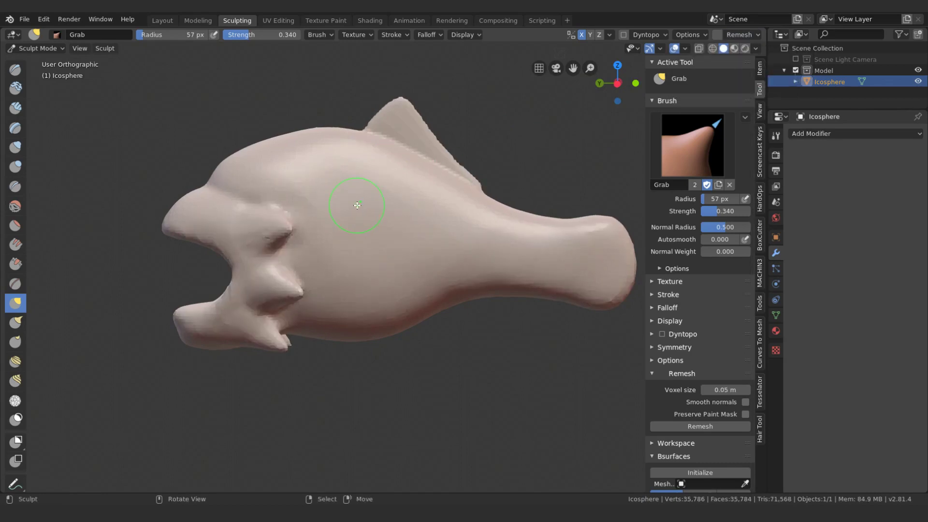
- Try the Blob and Inflate brushes, settling back on Blob
middle_click_drag(357, 205, 145, 169)
left_click(15, 167)
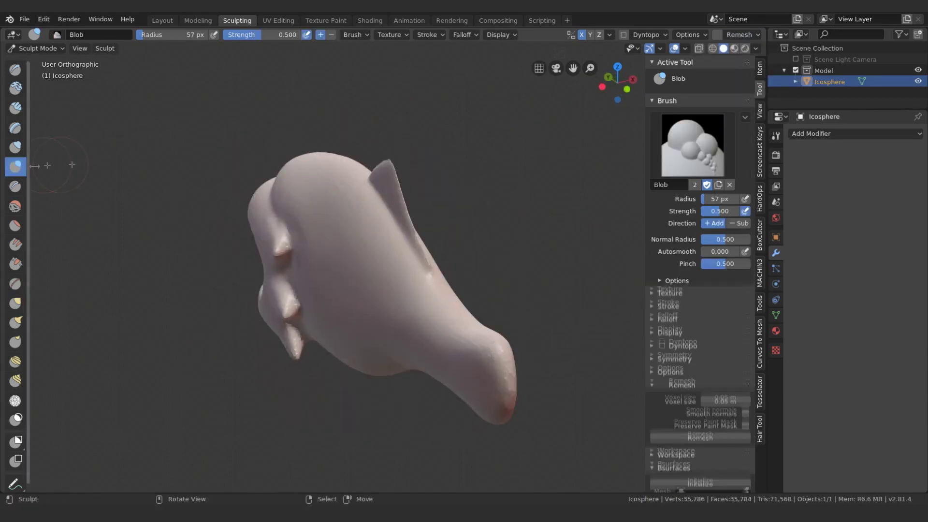
middle_click_drag(405, 212, 386, 165)
key("i")
key("shift+b")
middle_click_drag(397, 178, 302, 180)
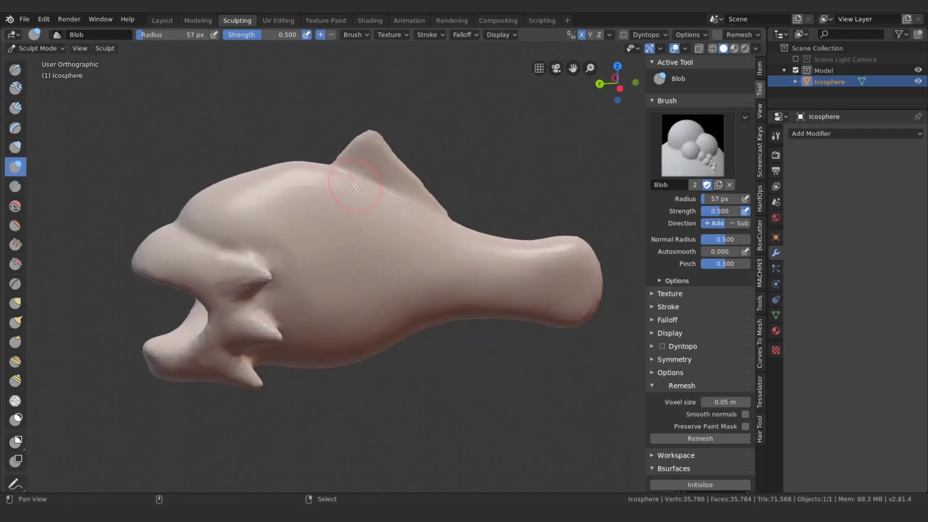
- Carve Crease-brush grooves along the head and flanks, smoothing rough spots with Shift
key("shift+c")
middle_click_drag(145, 157, 234, 164)
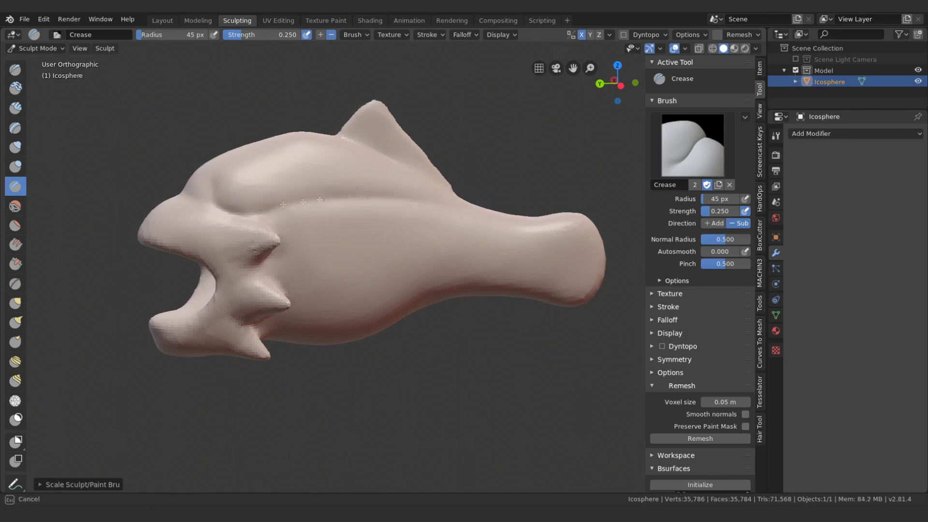
middle_click_drag(384, 199, 560, 288)
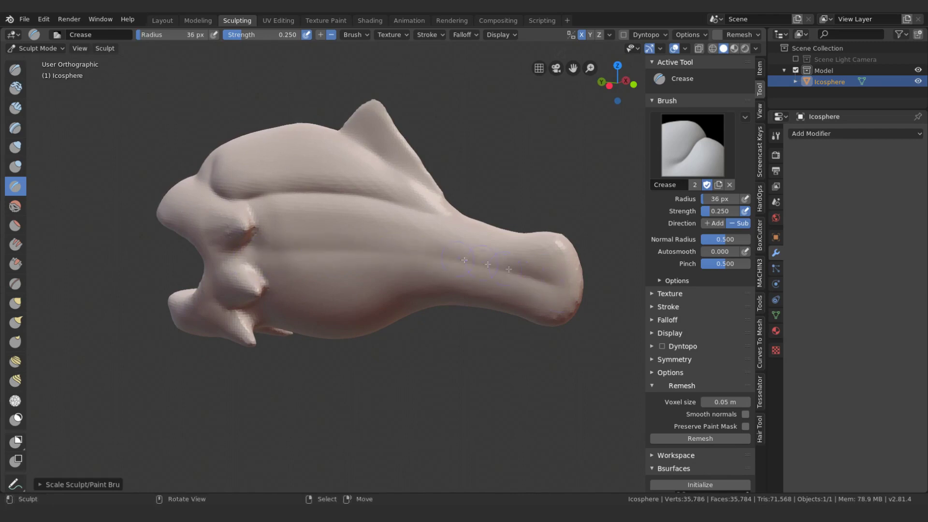
middle_click_drag(268, 252, 489, 236)
key("shift")
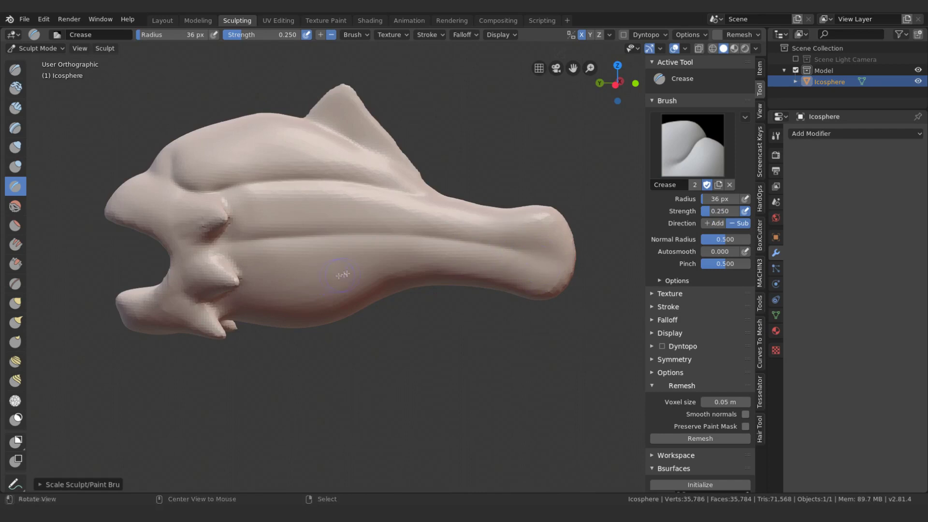
middle_click_drag(331, 278, 241, 288)
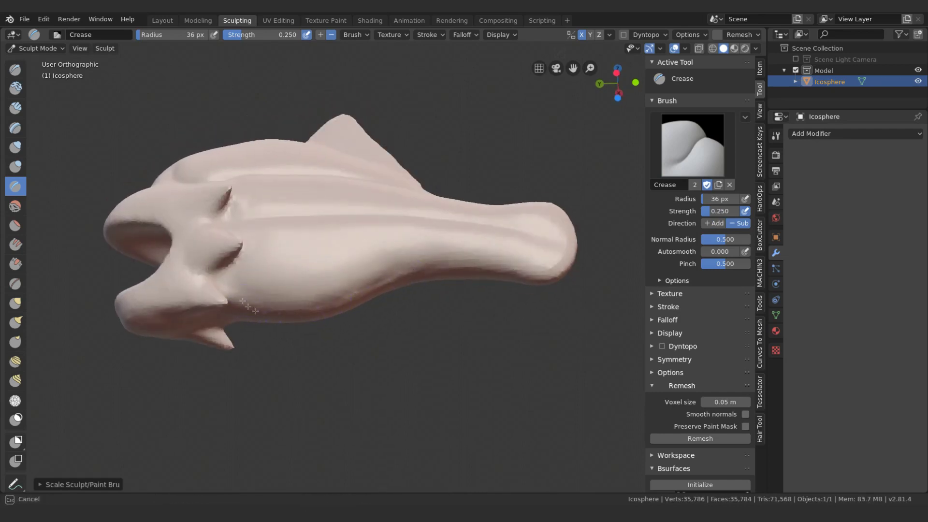
middle_click_drag(277, 314, 496, 271)
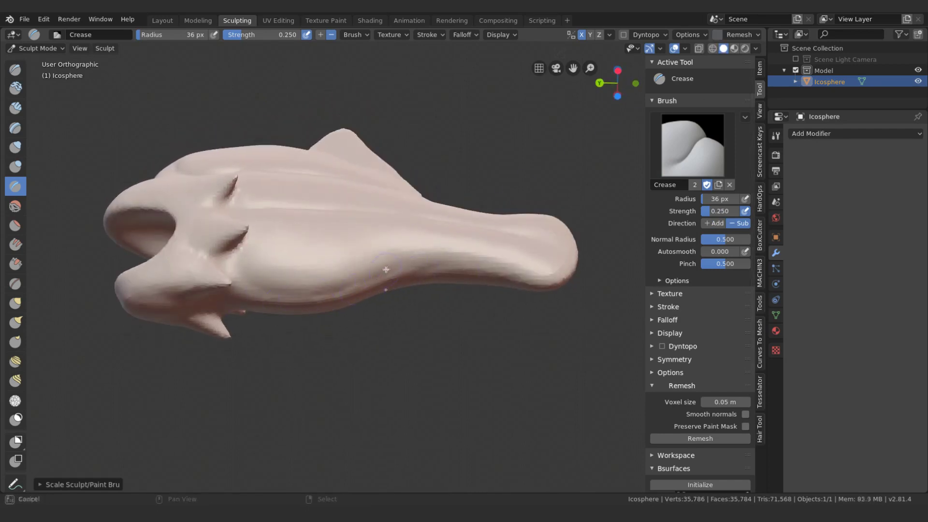
middle_click_drag(476, 268, 435, 203)
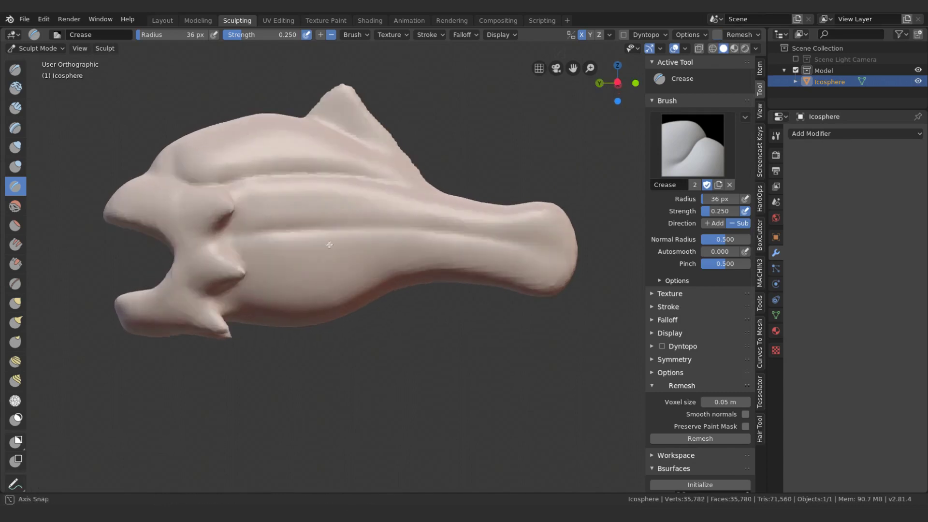
left_click(15, 147)
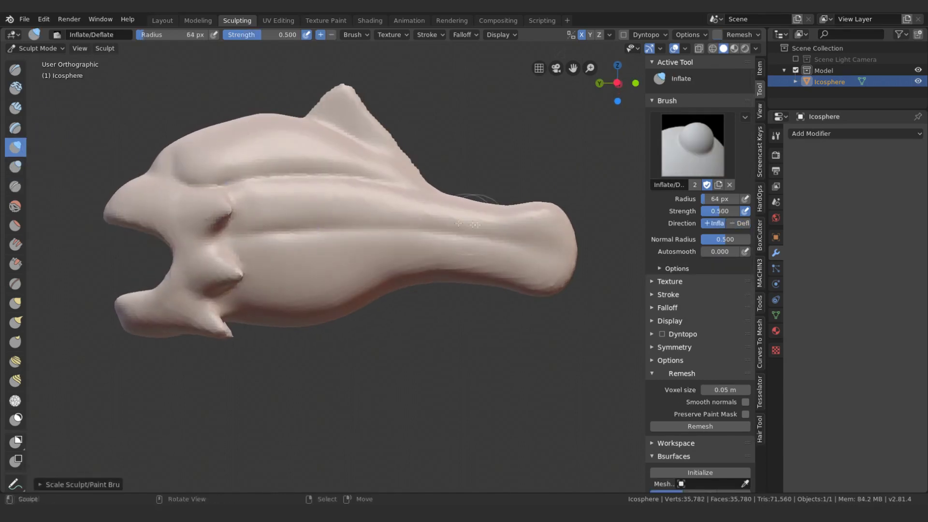
- Switch to Clay Strips at 0.426 strength and build up the head's surface
middle_click_drag(475, 224, 319, 162)
key("c")
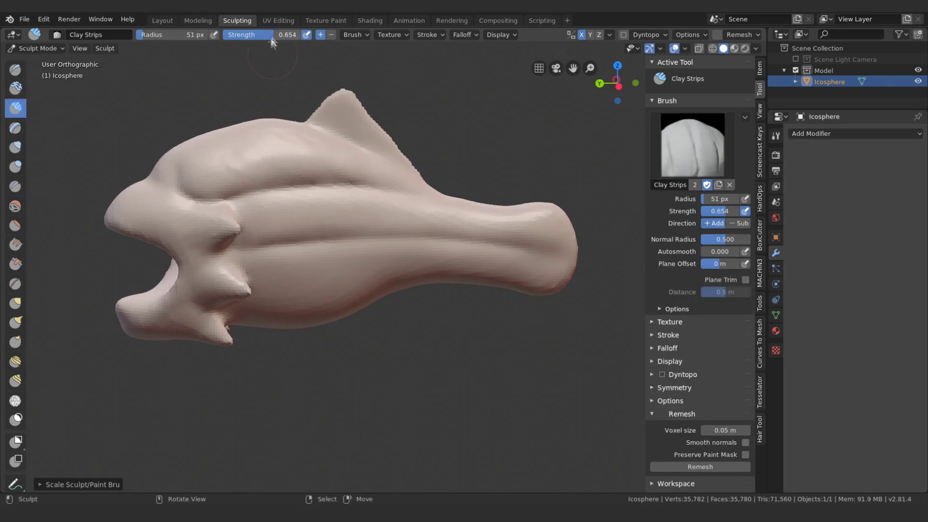
left_click_drag(270, 38, 264, 38)
middle_click_drag(208, 161, 247, 190)
left_click_drag(246, 39, 245, 39)
mouse_move(261, 227)
middle_mouse_down()
mouse_move(286, 211)
mouse_move(447, 229)
middle_mouse_up()
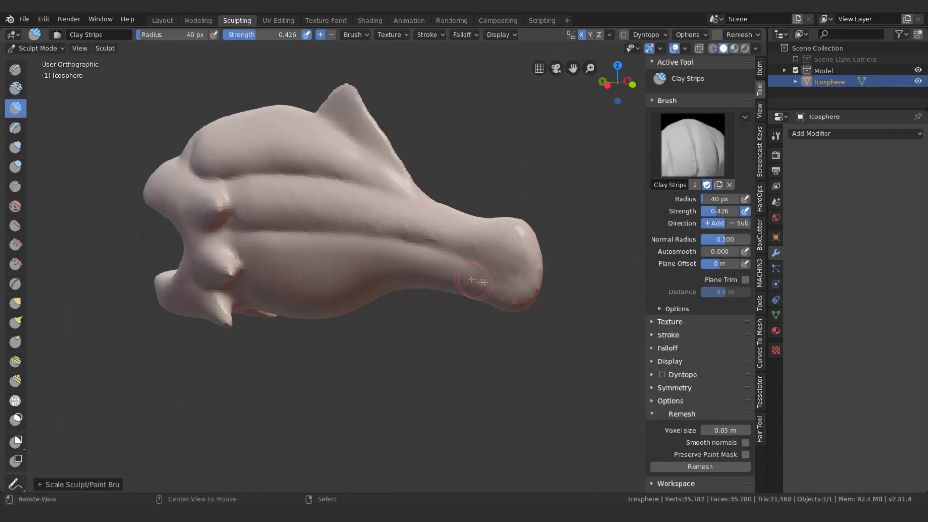
middle_click_drag(484, 282, 438, 269)
middle_click_drag(278, 306, 371, 246)
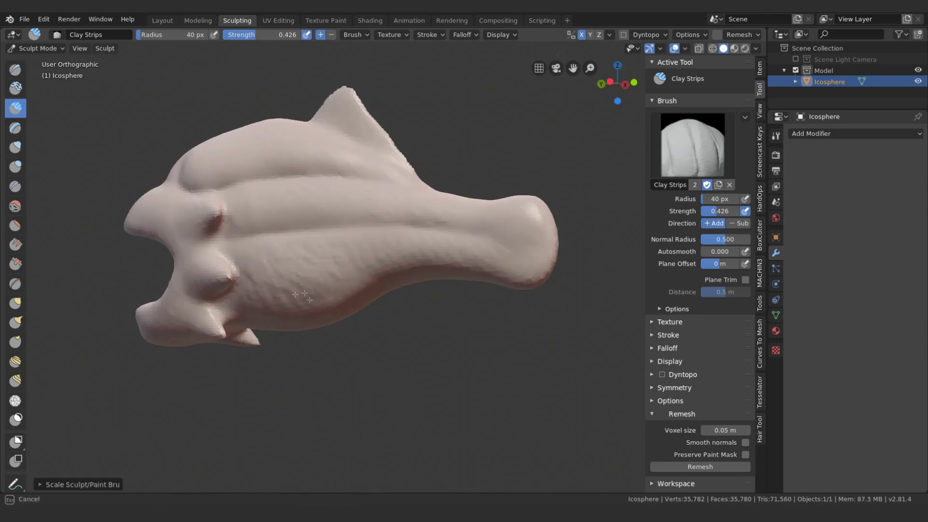
mouse_move(407, 247)
middle_mouse_down()
mouse_move(394, 281)
mouse_move(359, 235)
middle_mouse_up()
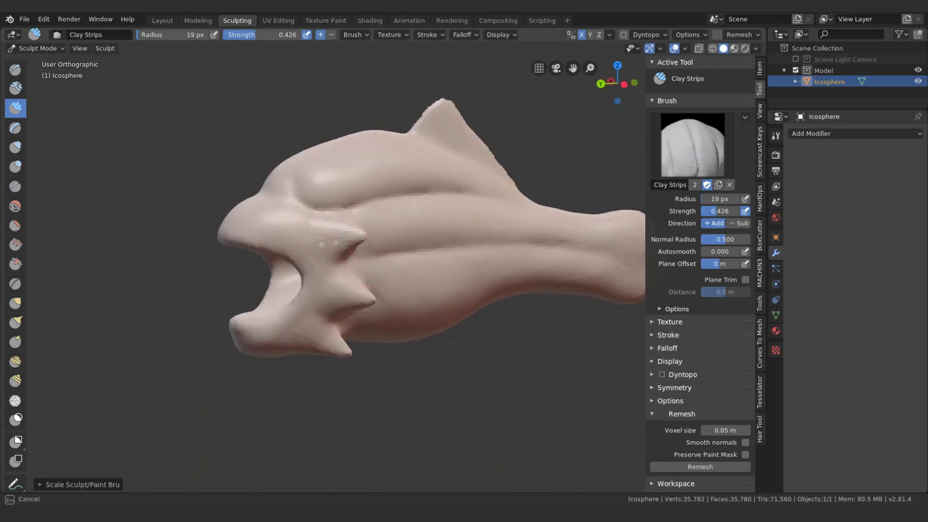
- Carve a round eye socket above the jaw with a 53 px Scrape brush
left_click(15, 225)
left_click(16, 264)
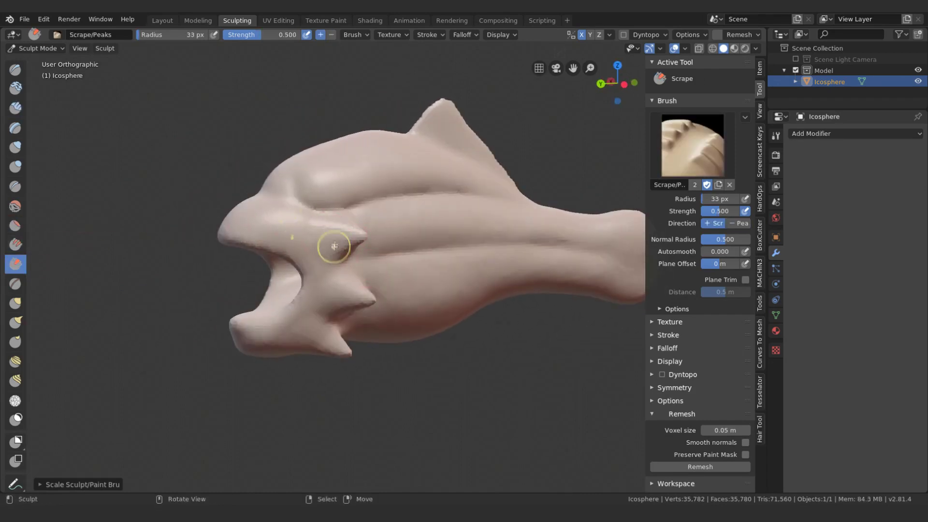
mouse_move(333, 299)
middle_mouse_down()
mouse_move(330, 316)
mouse_move(343, 277)
middle_mouse_up()
mouse_move(286, 258)
middle_mouse_down()
mouse_move(333, 282)
mouse_move(358, 258)
mouse_move(374, 258)
middle_mouse_up()
key("bracketright")
key("bracketright")
key("bracketright")
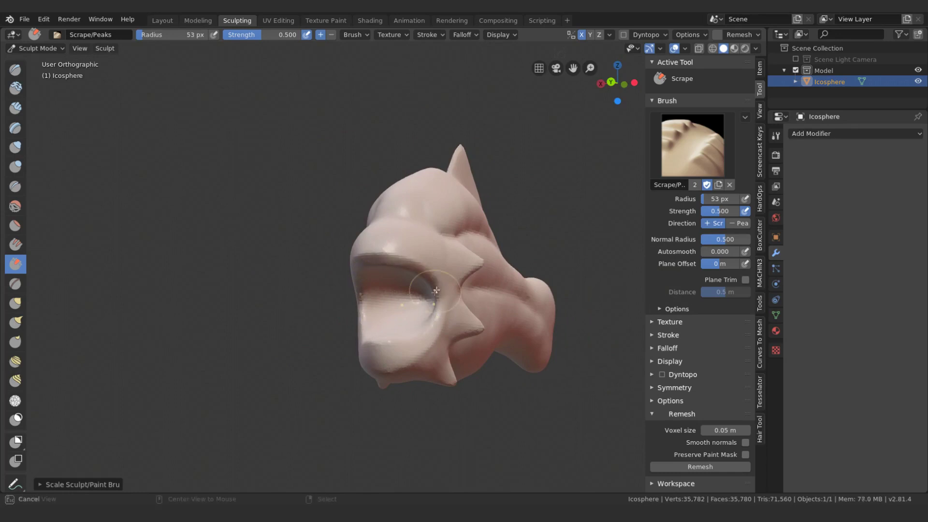
middle_click_drag(430, 320, 451, 242)
mouse_move(416, 207)
middle_mouse_down()
mouse_move(403, 261)
mouse_move(367, 240)
middle_mouse_up()
scroll(368, 240, "up", 2)
middle_click_drag(428, 200, 385, 186)
mouse_move(422, 328)
middle_mouse_down()
mouse_move(347, 272)
mouse_move(364, 249)
middle_mouse_up()
scroll(377, 294, "up", 2)
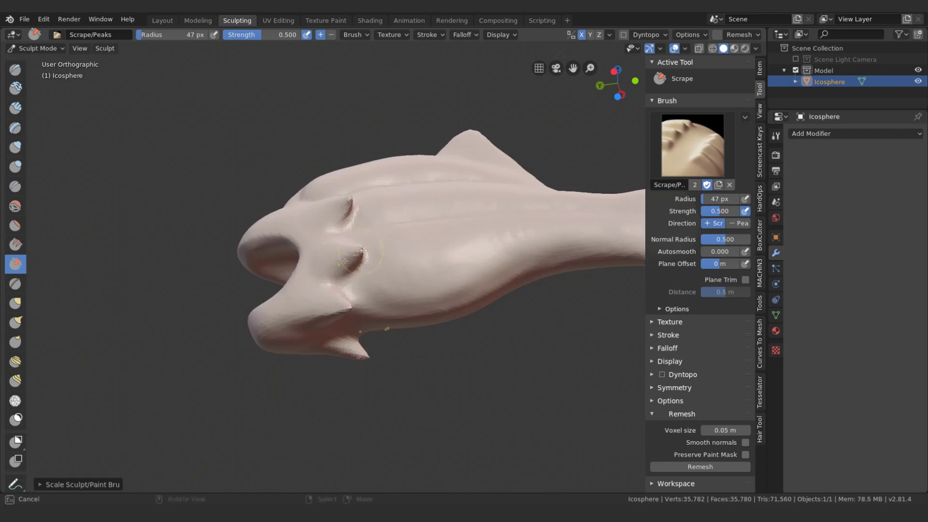
mouse_move(314, 305)
middle_mouse_down()
mouse_move(339, 294)
mouse_move(321, 271)
mouse_move(402, 312)
mouse_move(415, 333)
middle_mouse_up()
scroll(416, 333, "up", 3)
scroll(357, 242, "up", 2)
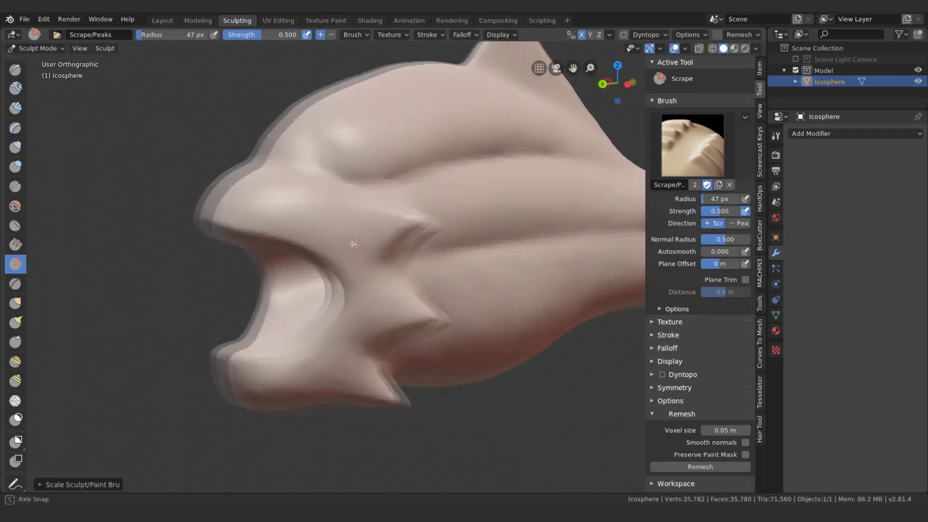
- Add a rounded Blob bump between the jaw spikes and voxel-remesh the fish
left_click(16, 148)
key("b")
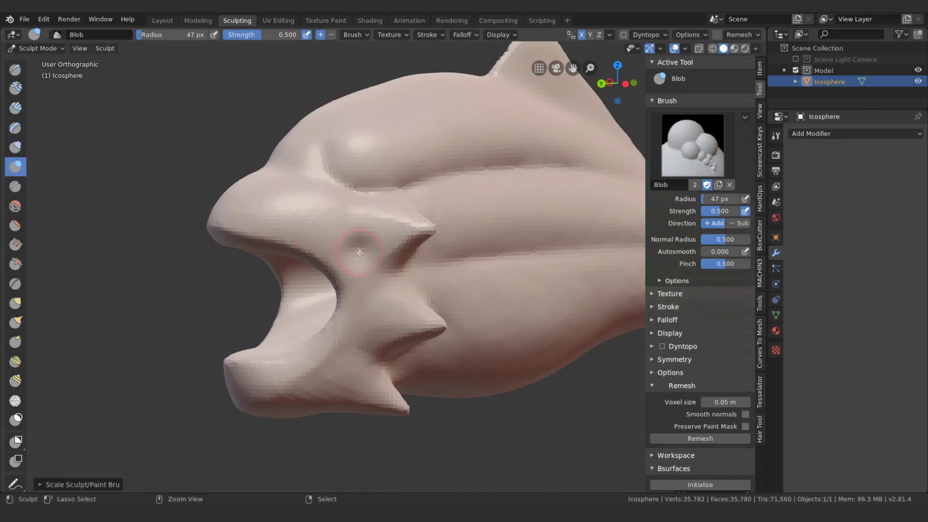
left_click(717, 39)
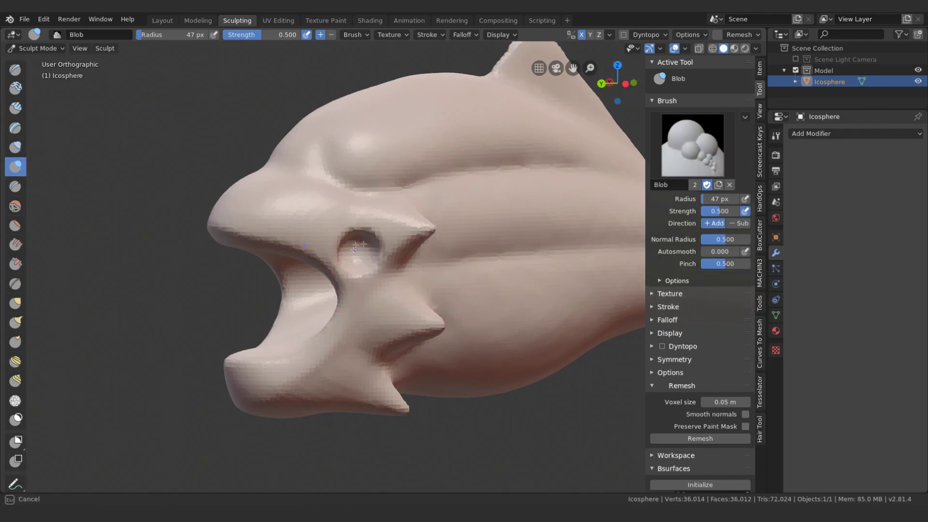
- In the Modeling workspace's Object Mode, add an ico sphere via F3 'sphere'
mouse_move(351, 253)
middle_mouse_down()
mouse_move(320, 232)
mouse_move(179, 22)
middle_mouse_up()
left_click(198, 20)
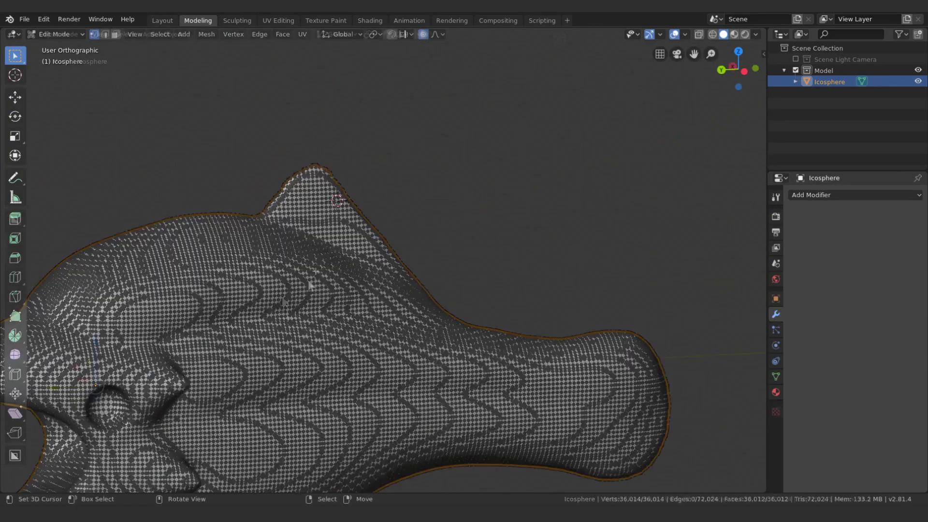
key("Tab")
middle_click_drag(338, 232, 370, 255)
key("F3")
type("sphere")
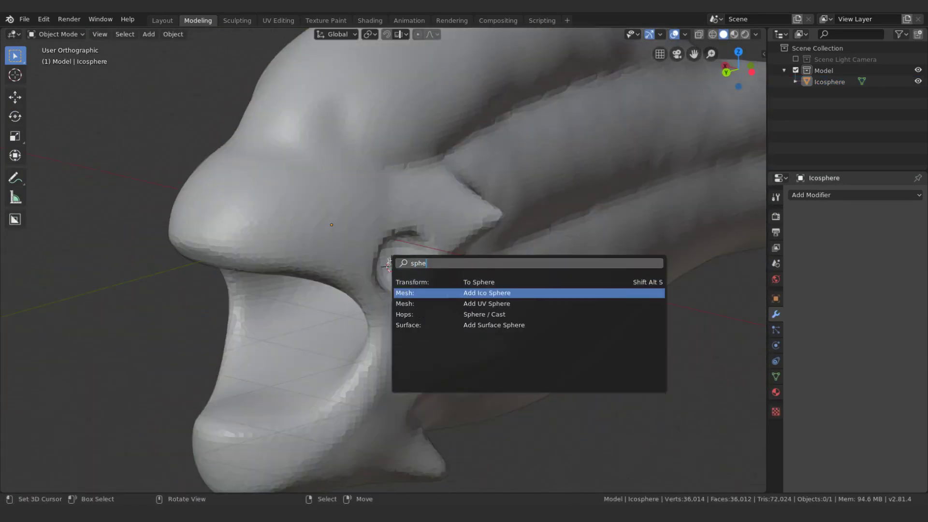
key("Return")
- Scale the sphere down to eye size and move it into the eye socket
key("s")
left_click(362, 259)
key("g")
scroll(362, 259, "down", 2)
right_click(283, 251)
key("g")
mouse_move(282, 252)
middle_mouse_down()
mouse_move(369, 240)
mouse_move(284, 257)
middle_mouse_up()
left_click(369, 240)
- Apply the eyeball's scale and rotation transforms
key("shift+a")
key("ctrl+a")
left_click(361, 225)
middle_click_drag(361, 226, 469, 245)
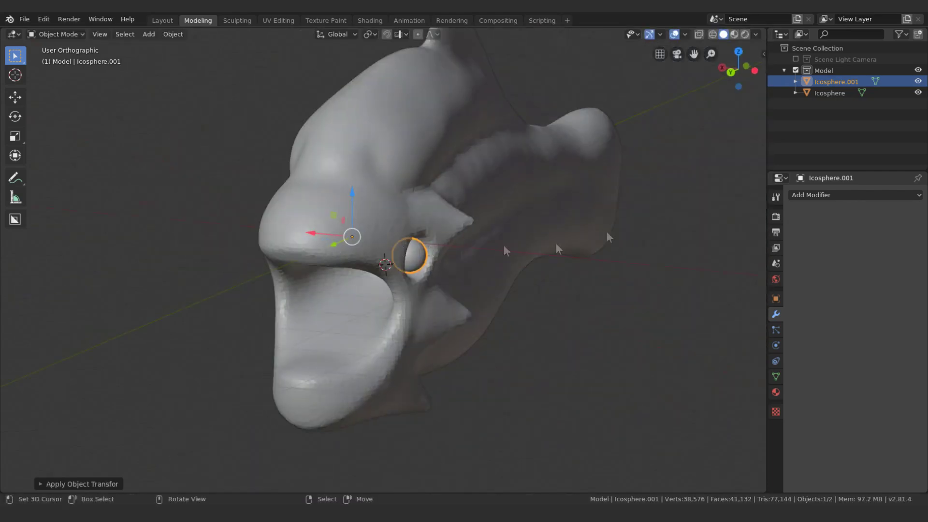
- Mirror the eyeball with a Mirror modifier and reselect the Icosphere body for sculpting
left_click(856, 195)
left_click(673, 308)
middle_click_drag(674, 308, 449, 213)
left_click(248, 19)
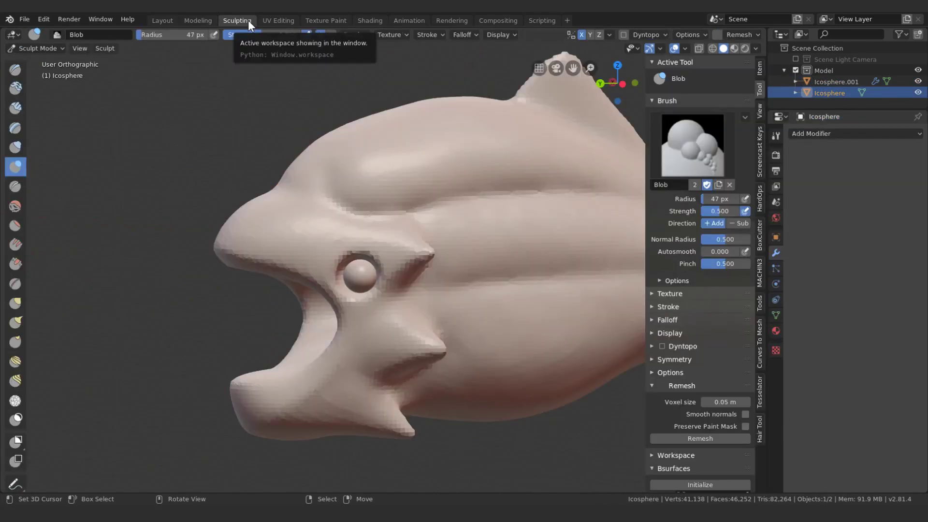
left_click(822, 93)
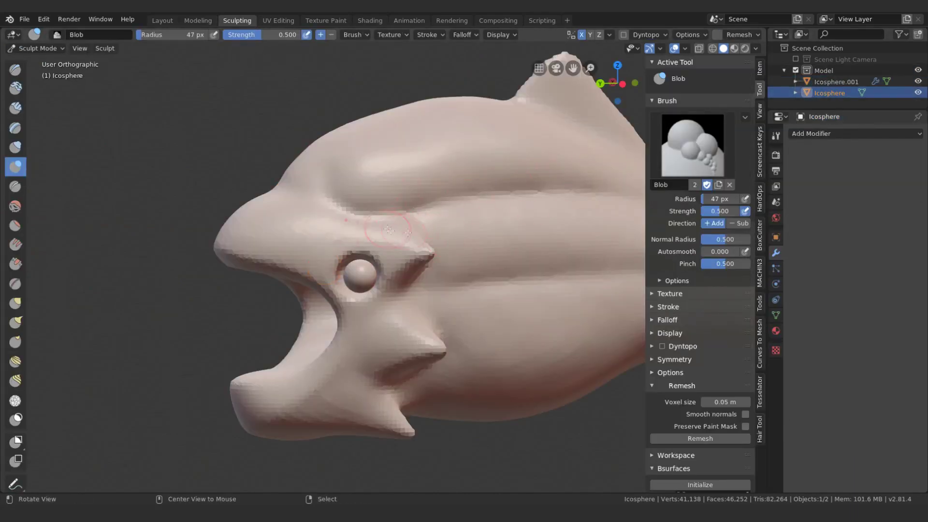
- Use the Grab brush to push the cheek and forehead into a rounded brow
left_click_drag(309, 227, 356, 225, "alt")
middle_click_drag(380, 220, 368, 273)
key("g")
key("bracketright")
mouse_move(367, 268)
left_mouse_down("alt")
mouse_move(420, 256)
mouse_move(428, 273)
mouse_move(372, 266)
mouse_move(368, 256)
mouse_move(342, 293)
mouse_move(361, 290)
mouse_move(404, 214)
left_mouse_up("alt")
key("bracketleft")
key("bracketleft")
key("bracketleft")
mouse_move(453, 178)
left_mouse_down("alt")
mouse_move(341, 114)
mouse_move(396, 190)
left_mouse_up("alt")
key("bracketleft")
middle_click_drag(404, 214, 371, 226)
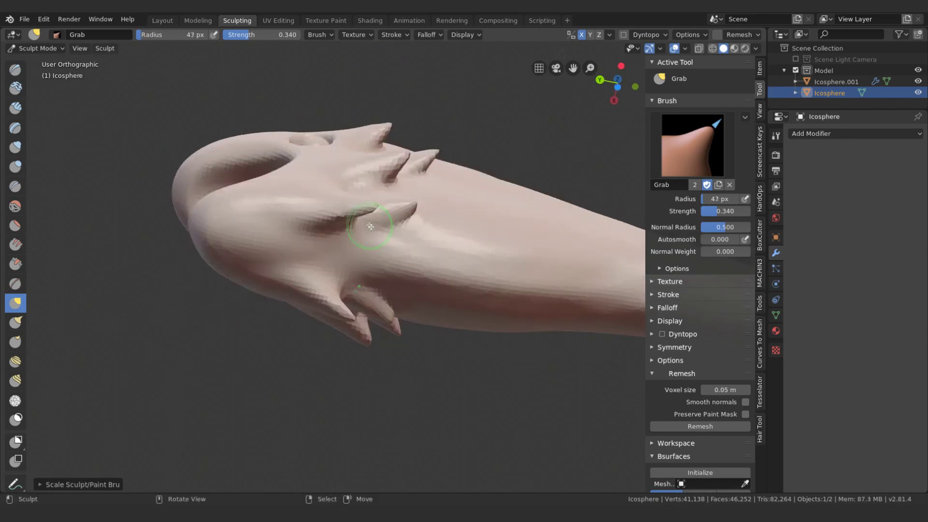
mouse_move(424, 188)
middle_mouse_down()
mouse_move(290, 372)
mouse_move(288, 182)
mouse_move(435, 378)
middle_mouse_up()
- Resize the Grab brush to 89 px, then 34 px, while orbiting close on the head
key("bracketright")
key("bracketright")
key("bracketright")
key("bracketright")
key("bracketright")
key("bracketright")
mouse_move(394, 353)
middle_mouse_down()
mouse_move(401, 264)
mouse_move(418, 382)
middle_mouse_up()
key("bracketright")
key("bracketright")
key("bracketright")
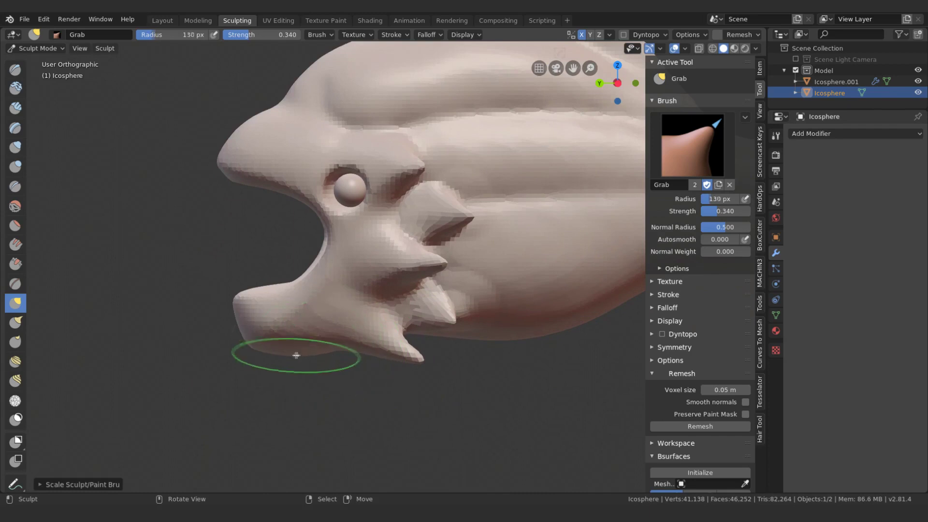
key("bracketright")
mouse_move(230, 317)
middle_mouse_down()
mouse_move(325, 250)
mouse_move(259, 238)
mouse_move(341, 222)
mouse_move(332, 208)
mouse_move(309, 227)
mouse_move(302, 322)
middle_mouse_up()
key("bracketright")
key("bracketright")
key("bracketright")
key("bracketleft")
key("bracketleft")
key("bracketleft")
scroll(305, 232, "down", 3)
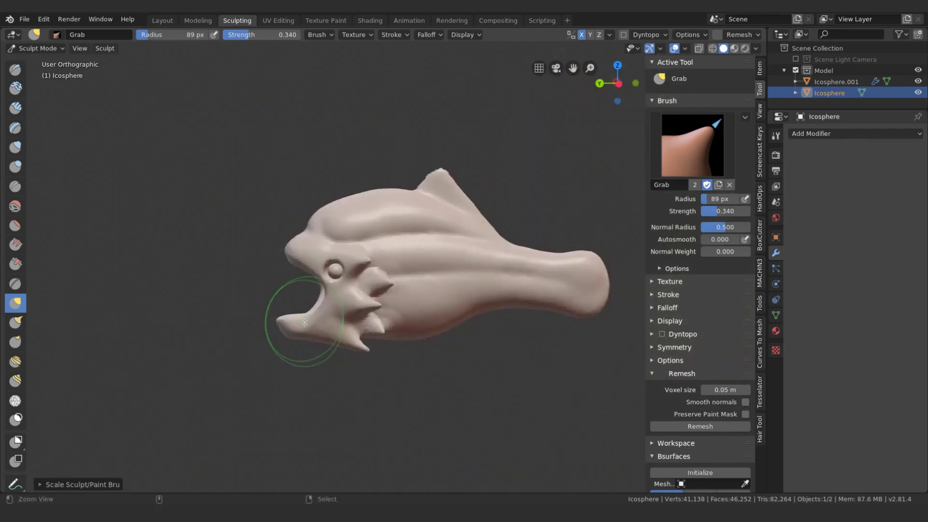
scroll(302, 323, "up", 2)
mouse_move(269, 269)
middle_mouse_down()
mouse_move(242, 290)
mouse_move(219, 286)
mouse_move(261, 252)
middle_mouse_up()
scroll(261, 251, "up", 4)
middle_click_drag(300, 196, 300, 331)
key("bracketleft")
key("bracketleft")
key("bracketleft")
- Reshape the nose and pull the head-ridge spikes taller with a 50 px Grab brush
left_click_drag(300, 307, 317, 340)
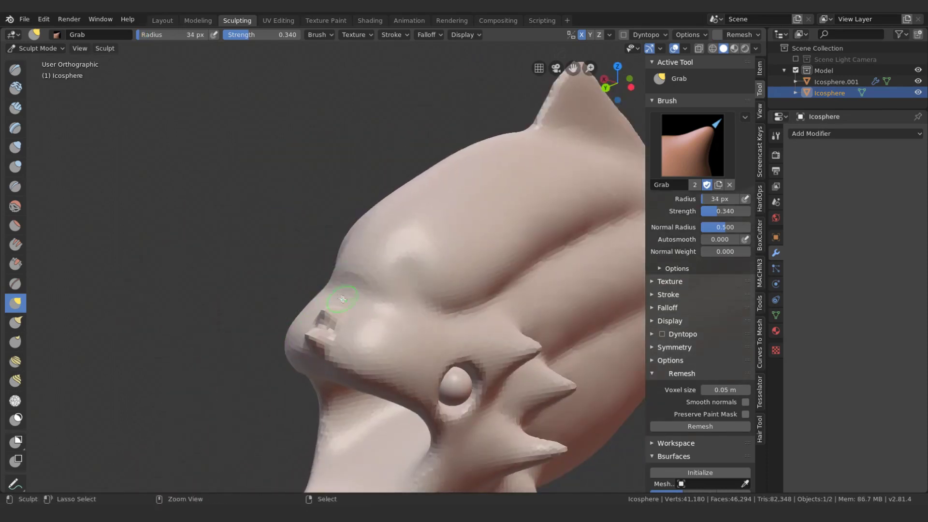
mouse_move(342, 241)
middle_mouse_down()
mouse_move(352, 220)
mouse_move(368, 216)
middle_mouse_up()
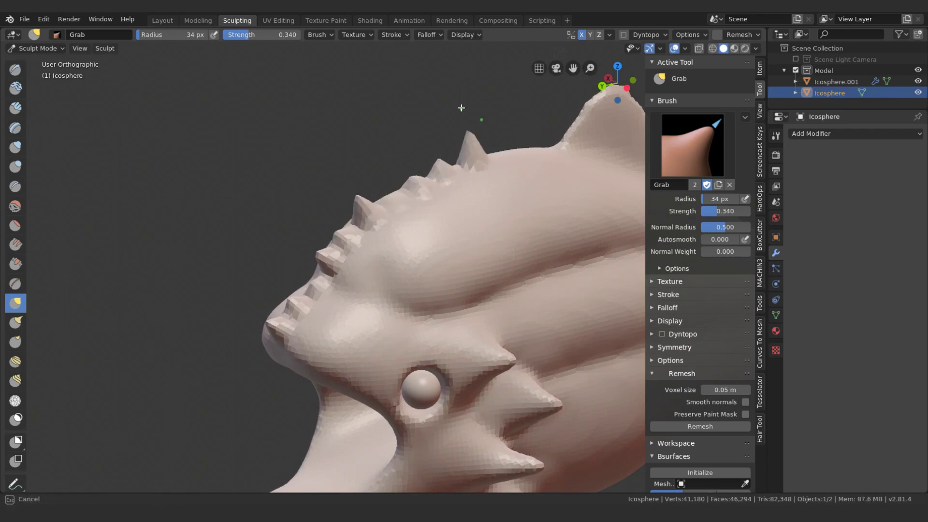
middle_click_drag(397, 160, 398, 187)
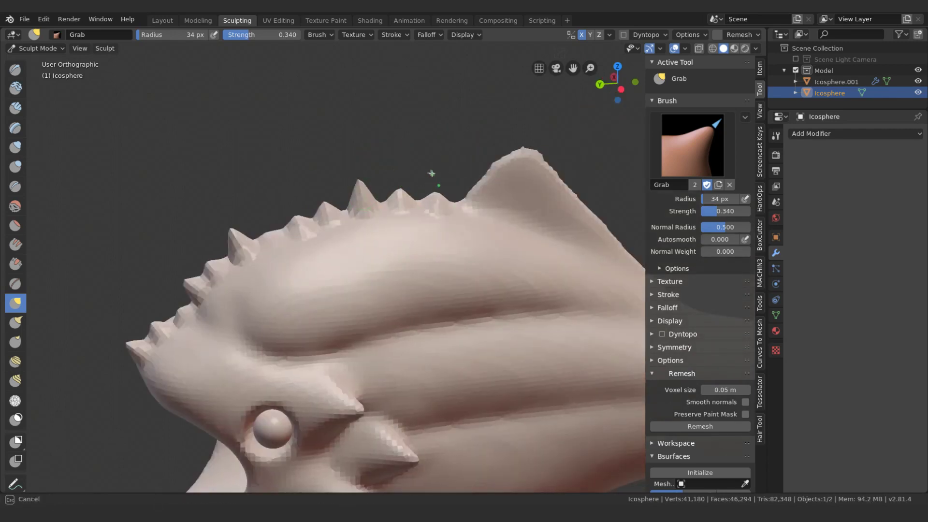
mouse_move(444, 160)
middle_mouse_down()
mouse_move(339, 139)
mouse_move(353, 189)
middle_mouse_up()
key("bracketright")
key("bracketright")
key("bracketright")
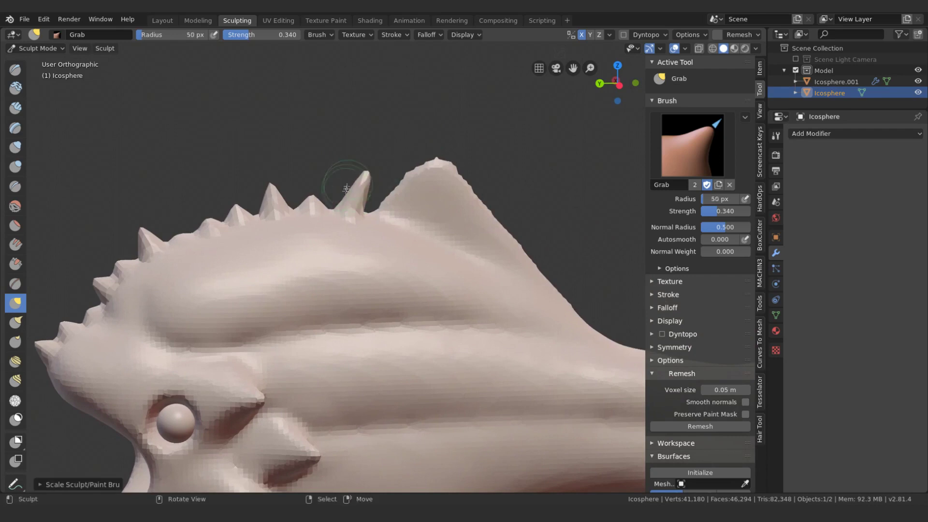
left_click_drag(270, 176, 296, 181)
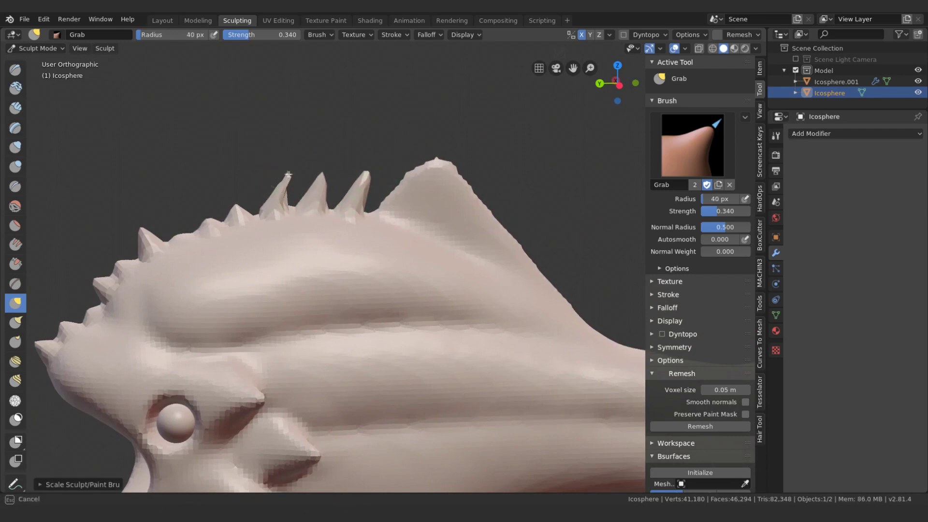
left_click_drag(331, 162, 341, 154)
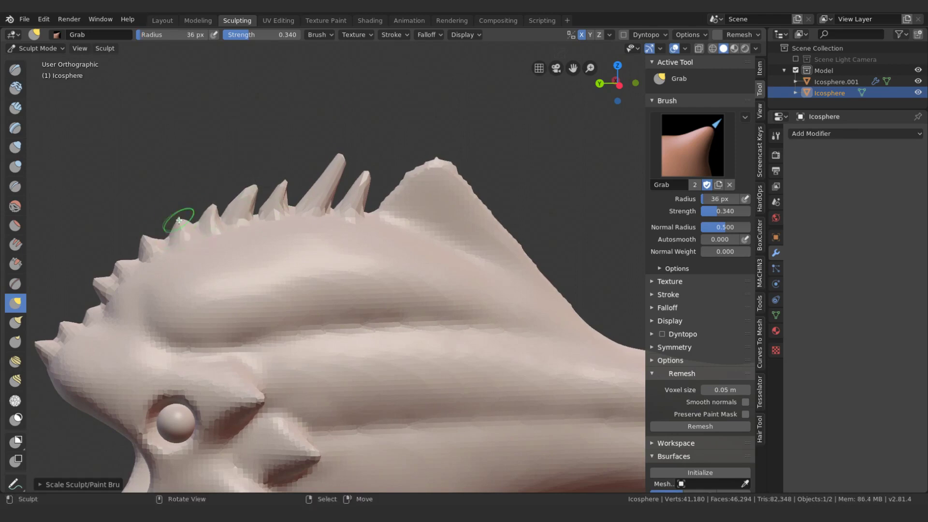
- Pull the fin tip and several new spikes out of the dorsal fin, finishing with Snake Hook
middle_click_drag(85, 308, 333, 193)
left_click_drag(333, 192, 361, 178)
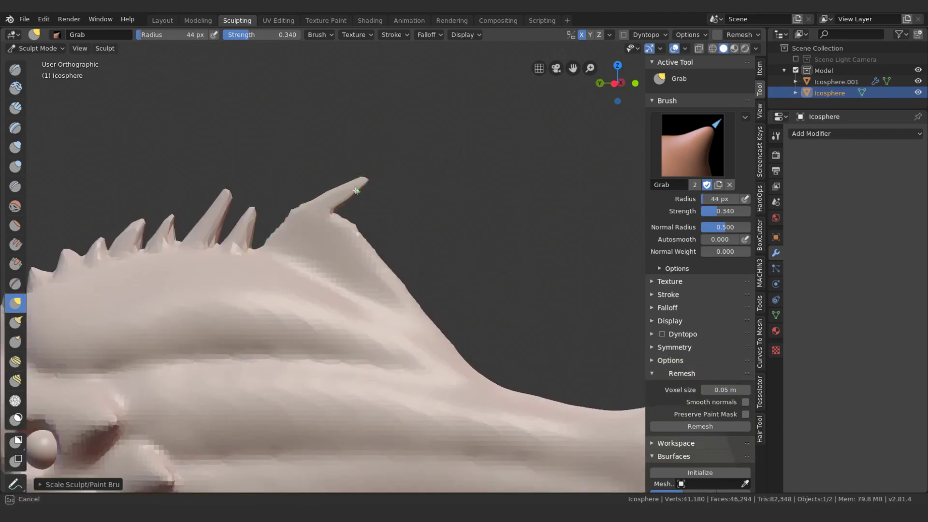
left_click_drag(339, 222, 425, 190)
key("f")
left_click_drag(372, 245, 498, 186)
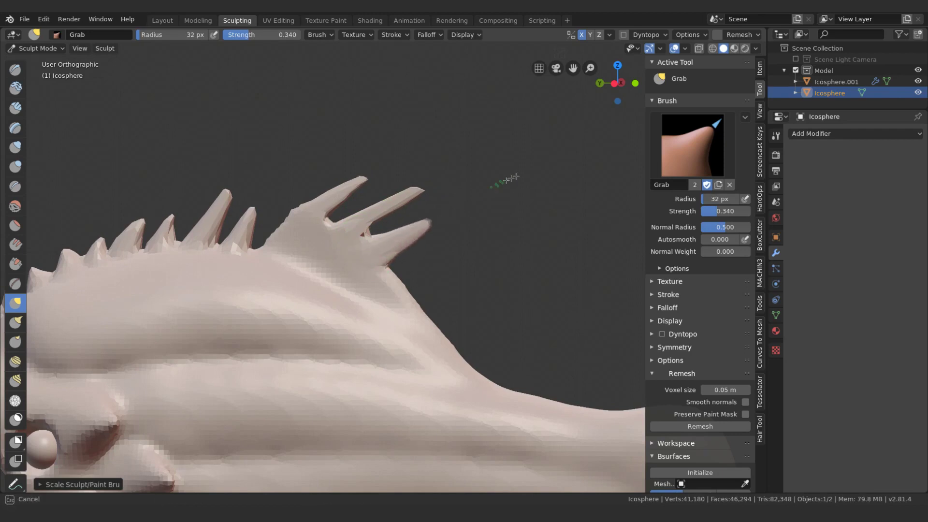
key("k")
left_click_drag(392, 271, 474, 254)
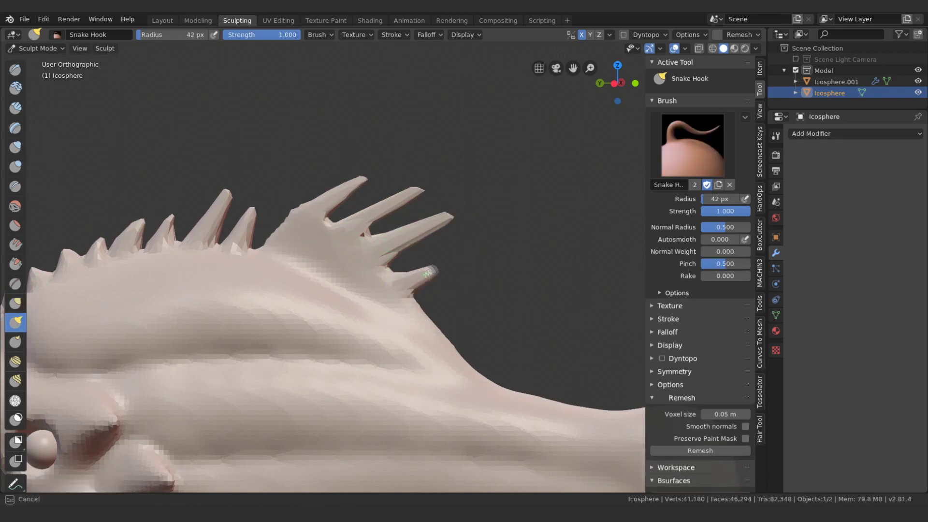
- Snake Hook a spike from the fin's lower edge and several spines from the tail end
left_click_drag(428, 310, 475, 295)
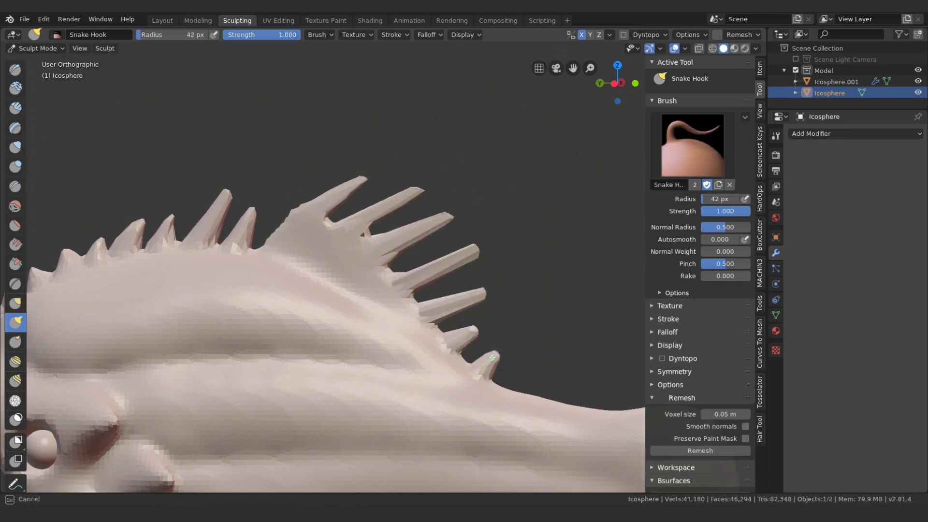
scroll(410, 329, "down", 2)
key("f")
left_click(400, 328)
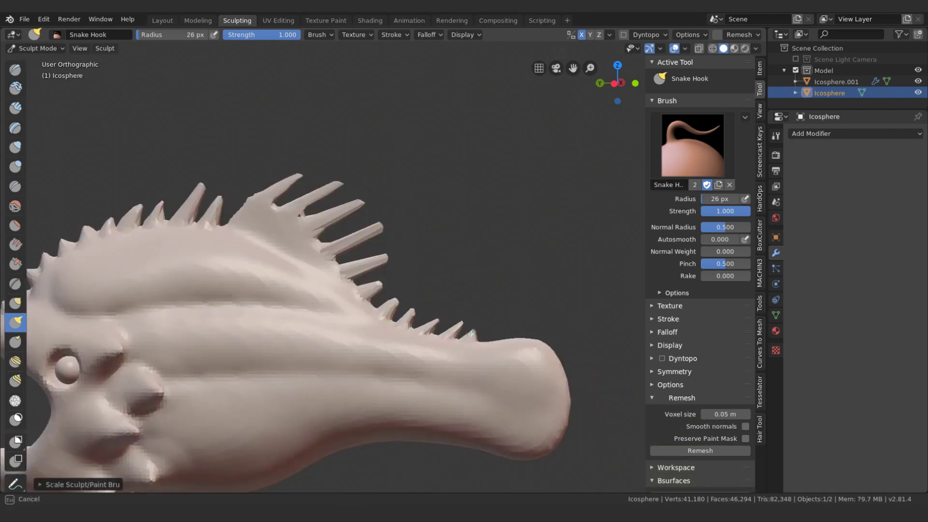
left_click_drag(556, 341, 578, 334)
key("f")
left_click(574, 335)
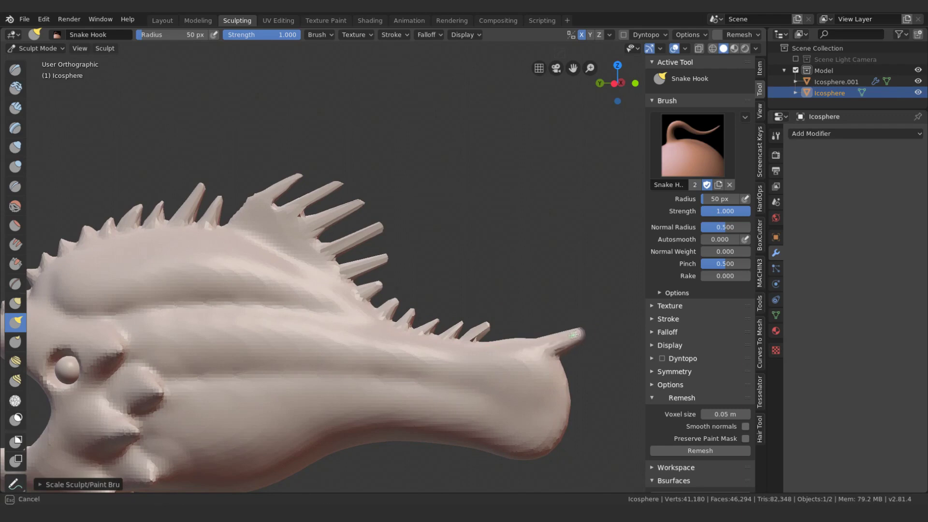
left_click_drag(564, 370, 591, 359)
left_click_drag(564, 394, 590, 393)
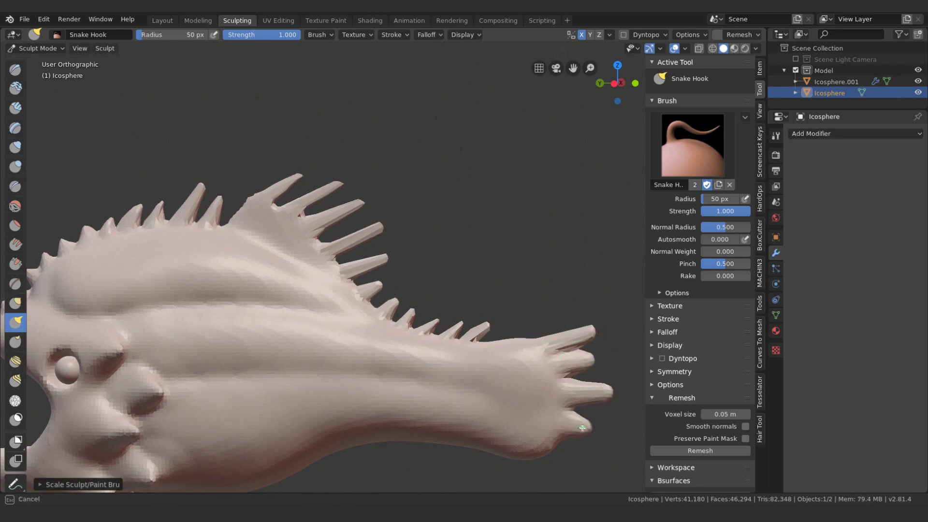
left_click_drag(582, 428, 558, 476)
- Orbit around the fish to review the spines and select the Clay Strips brush
middle_click_drag(441, 263, 521, 392)
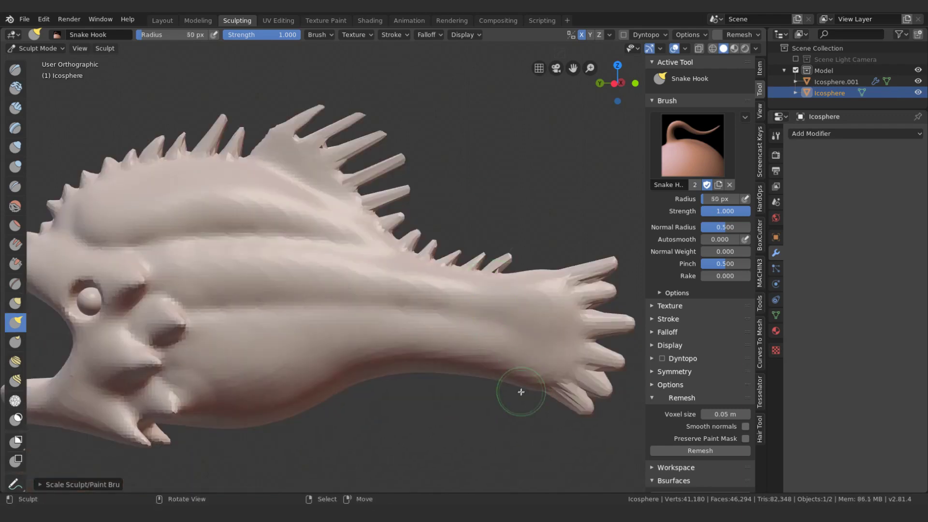
left_click_drag(512, 413, 528, 370, "alt")
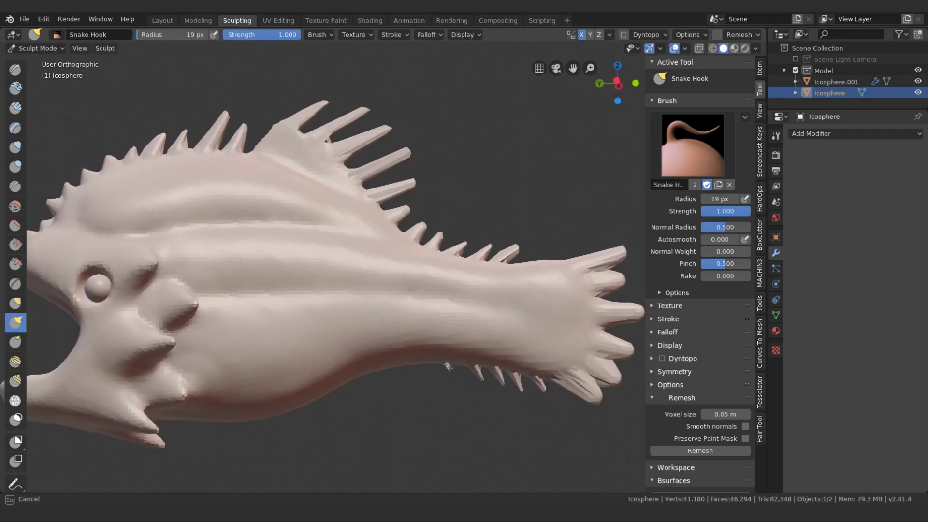
middle_click_drag(437, 377, 452, 337)
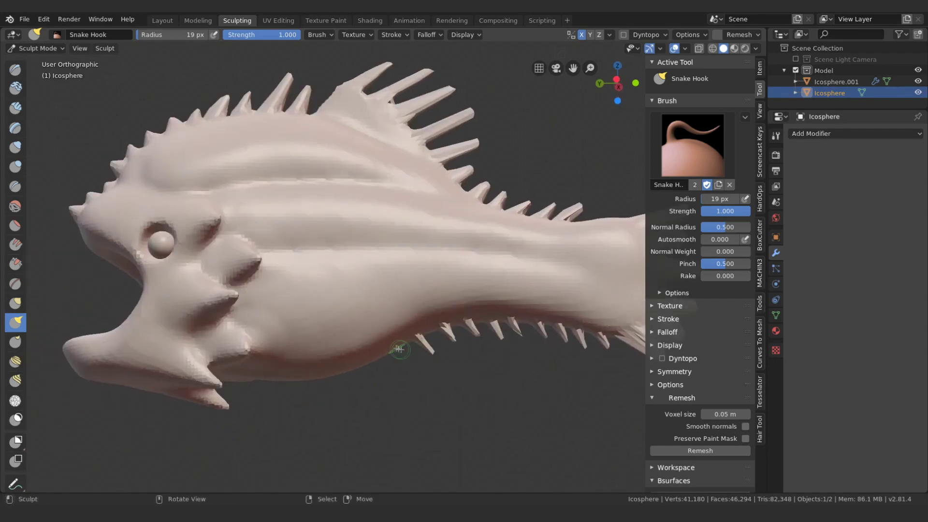
mouse_move(318, 390)
middle_mouse_down()
mouse_move(269, 380)
mouse_move(21, 69)
middle_mouse_up()
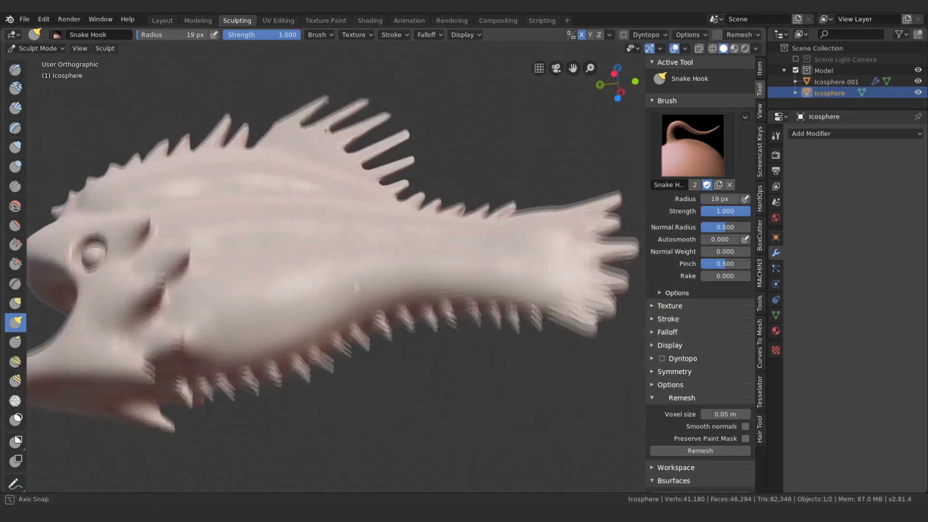
left_click(15, 70)
left_click(15, 107)
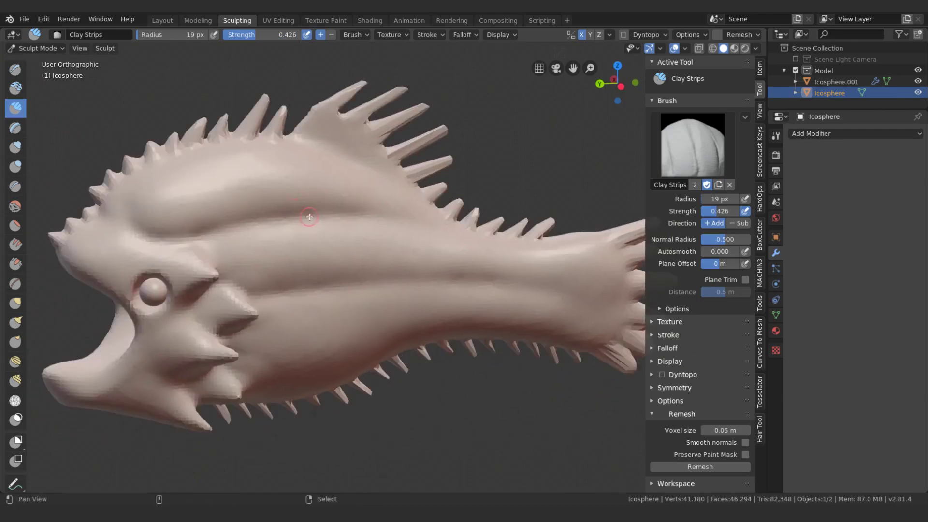
- Remesh the fish at a finer 0.025 m voxel size
middle_click_drag(338, 290, 367, 270)
left_click(738, 35)
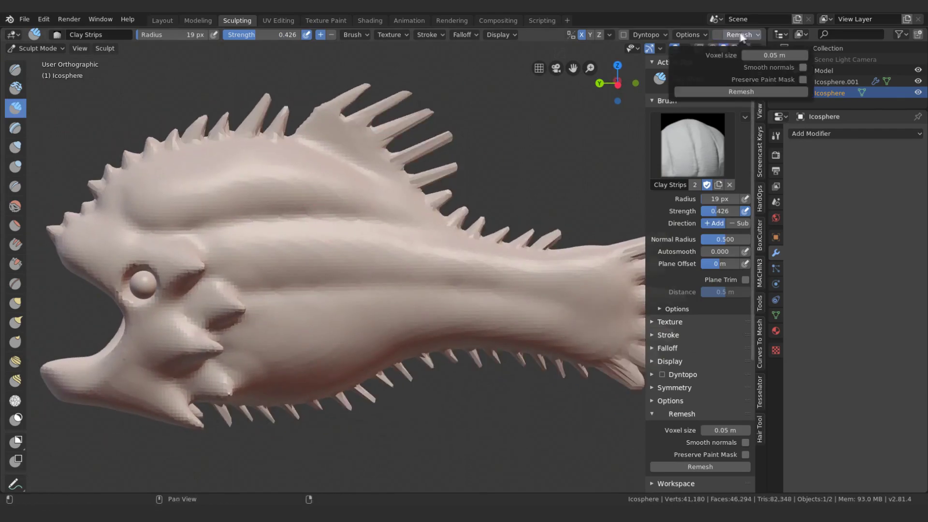
middle_click_drag(436, 203, 424, 180)
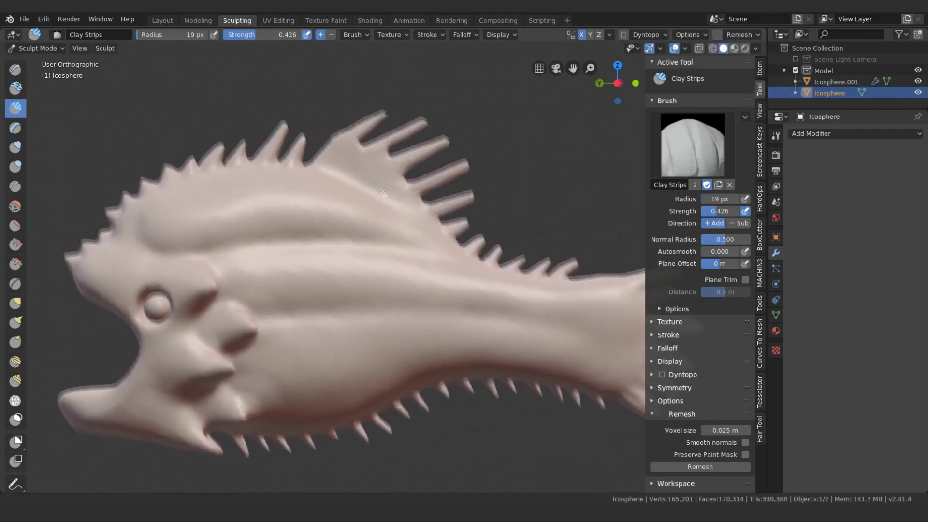
key("n")
scroll(424, 180, "up", 2)
- With the Grab brush, lengthen the big, top, second and fourth dorsal spikes
left_click(15, 303)
left_click(428, 35)
left_click(387, 135)
key("bracketright")
left_click_drag(387, 136, 421, 114)
key("bracketleft")
key("bracketleft")
key("bracketleft")
left_click_drag(369, 128, 488, 85)
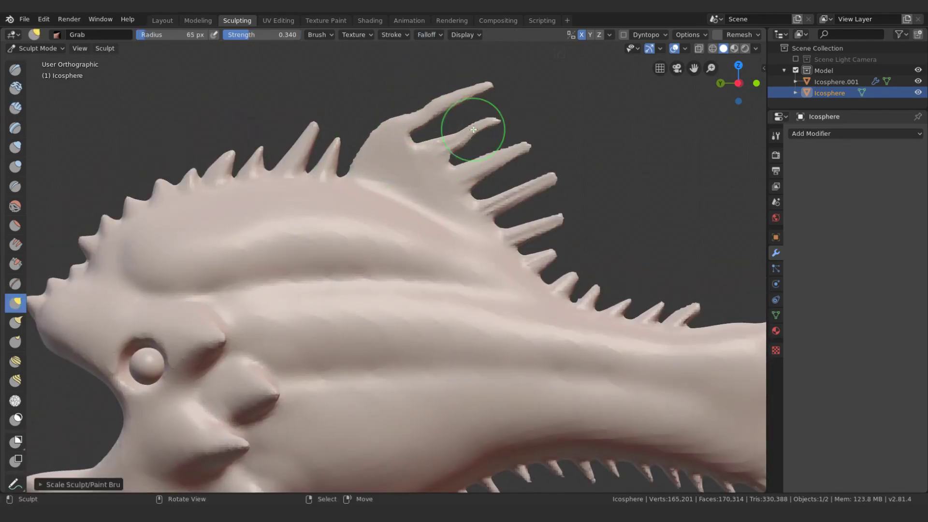
left_click_drag(507, 145, 542, 143)
left_click_drag(499, 120, 509, 118)
left_click_drag(555, 175, 580, 177)
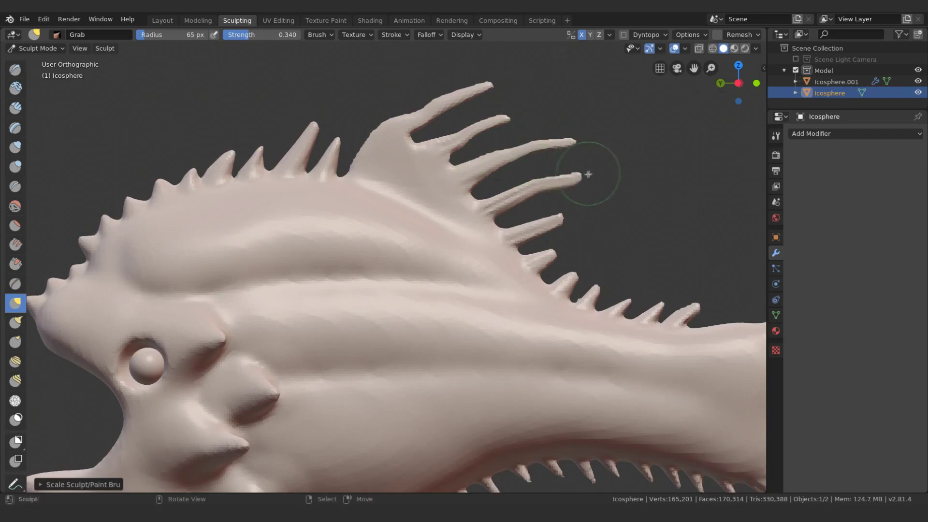
- Pan toward the tail, enlarge the brush, and reshape a spike near the fin top
middle_click_drag(642, 286, 560, 269, "shift")
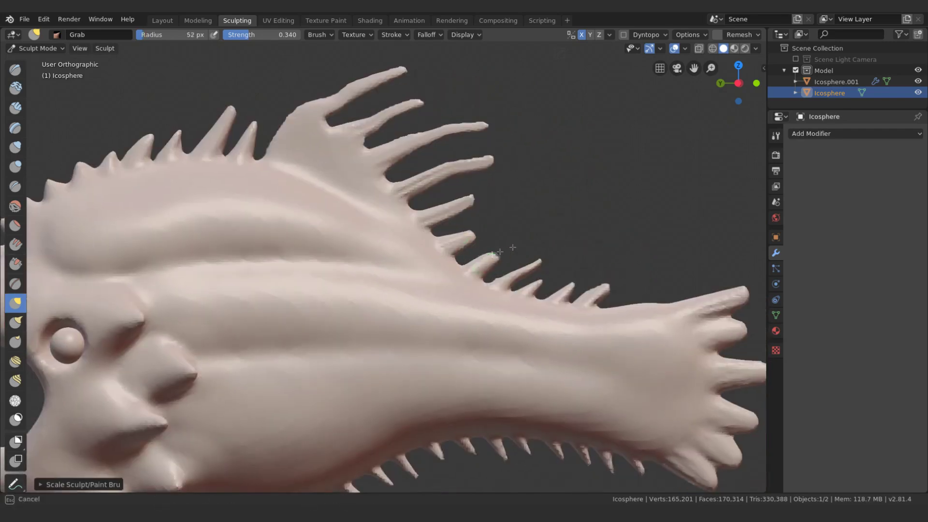
key("bracketright")
key("bracketright")
key("bracketright")
key("bracketleft")
key("bracketleft")
key("bracketleft")
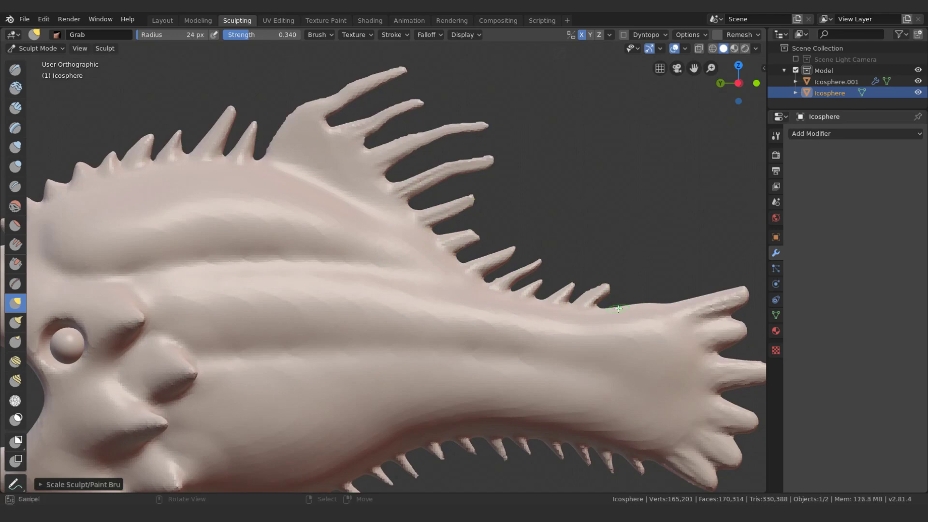
middle_click_drag(649, 305, 630, 310)
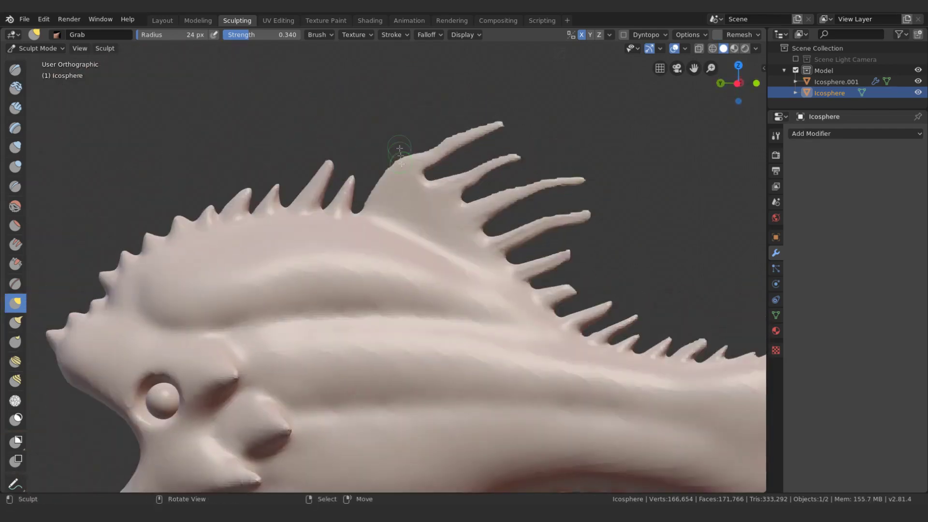
key("f")
left_click(439, 149)
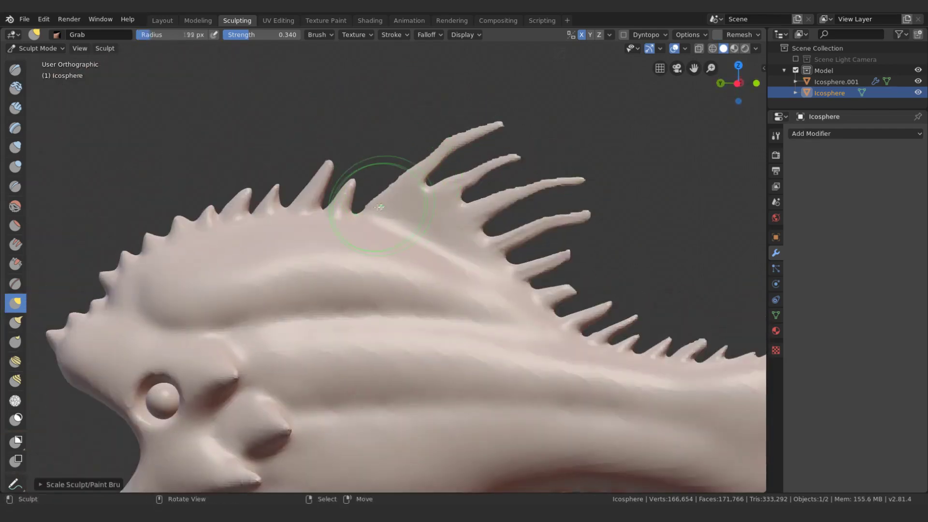
left_click_drag(393, 176, 506, 125)
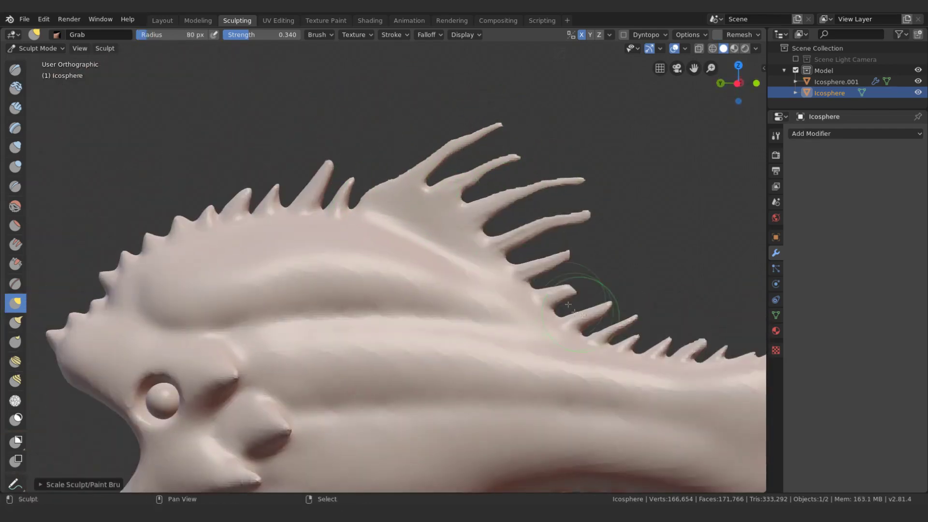
left_click(16, 166)
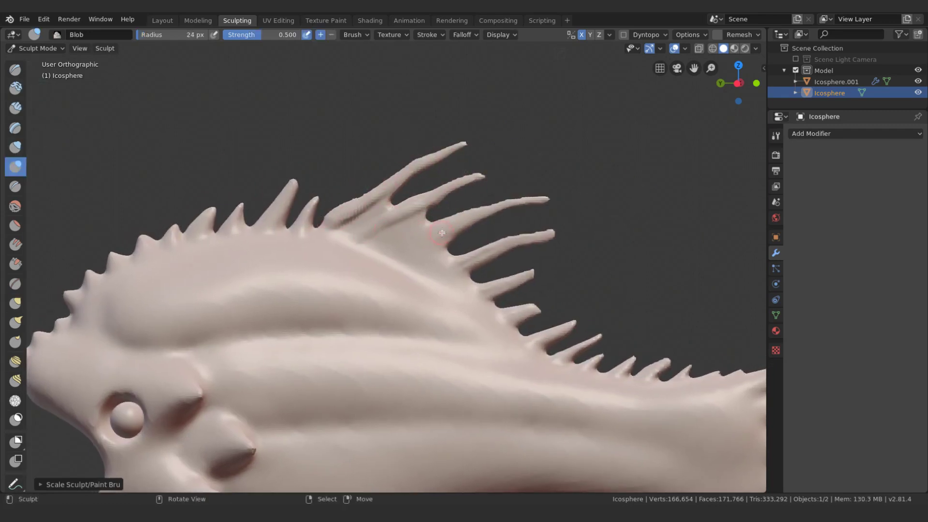
- Thicken the dorsal fin spike bases with Blob strokes, then pan over to the tail
left_click_drag(427, 237, 420, 240)
left_click_drag(529, 239, 434, 272)
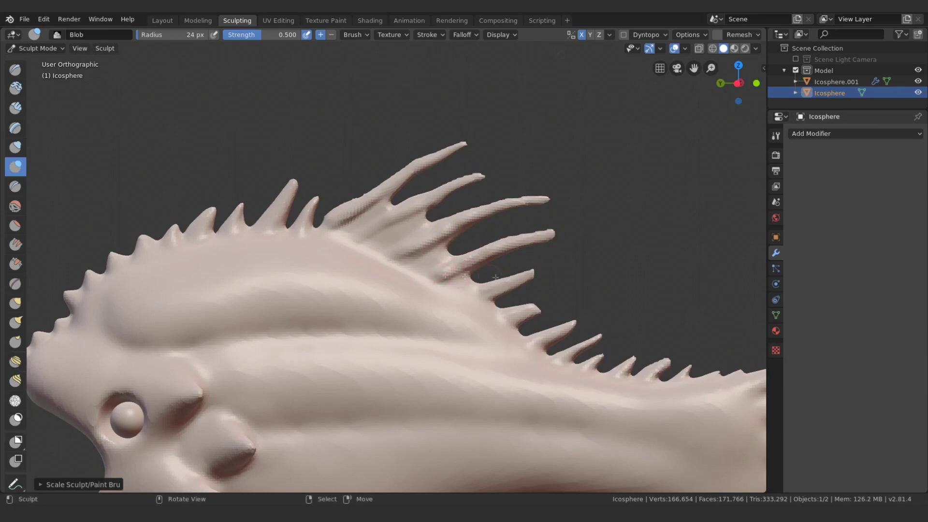
middle_click_drag(561, 267, 487, 222, "shift")
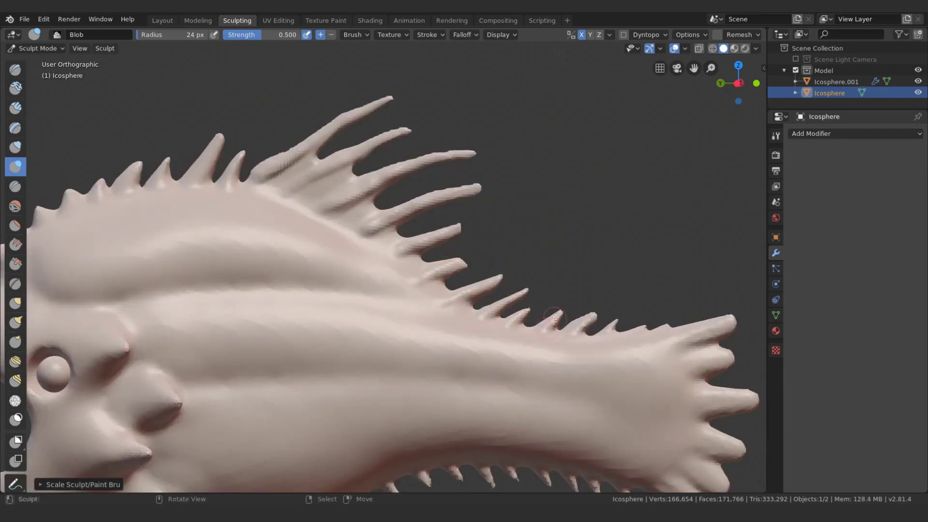
middle_click_drag(536, 183, 628, 188, "shift")
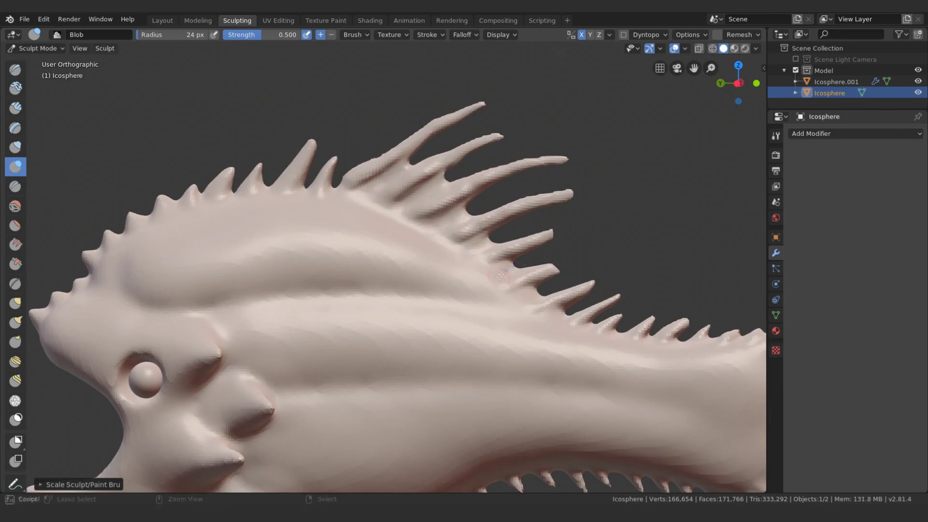
mouse_move(612, 250)
middle_mouse_down("shift")
mouse_move(533, 242)
mouse_move(503, 207)
middle_mouse_up("shift")
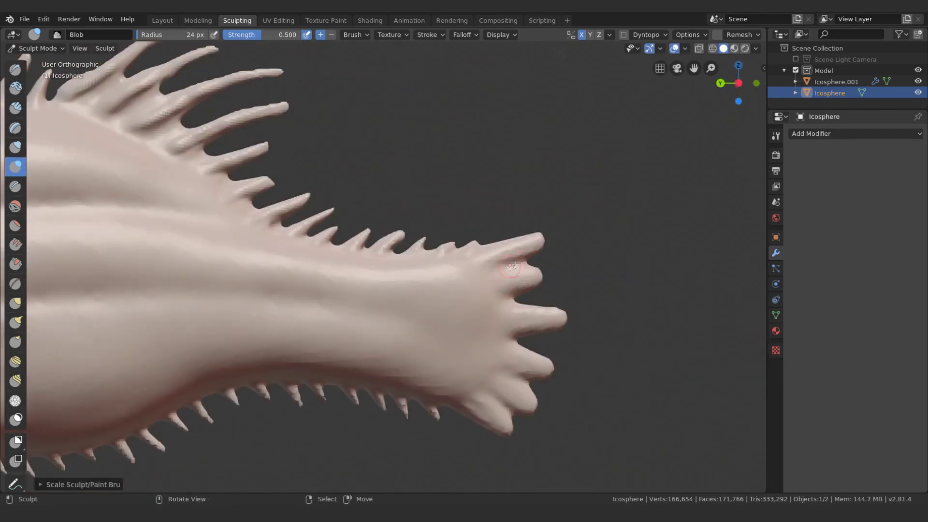
- Build rounded Blob ridges along the tail's finger-like spines
mouse_move(485, 339)
left_mouse_down()
mouse_move(485, 385)
mouse_move(522, 285)
left_mouse_up()
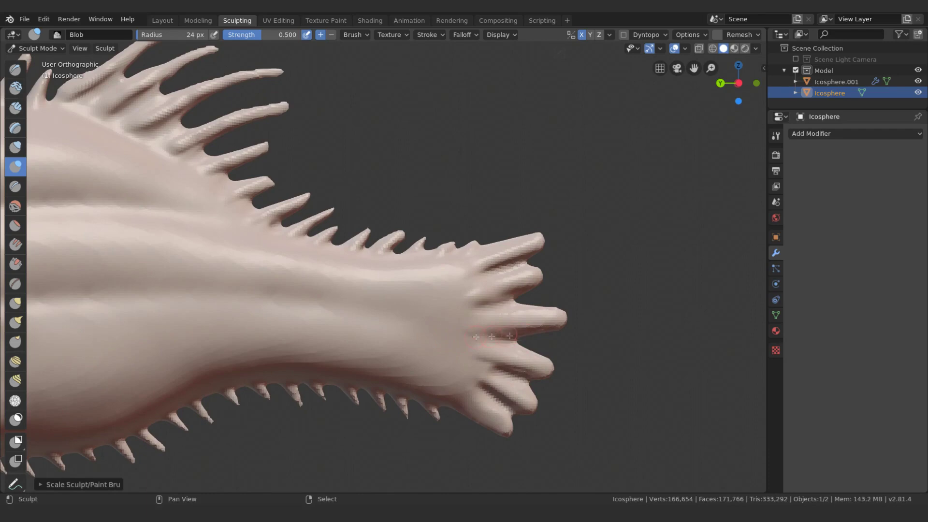
left_click_drag(465, 336, 512, 339)
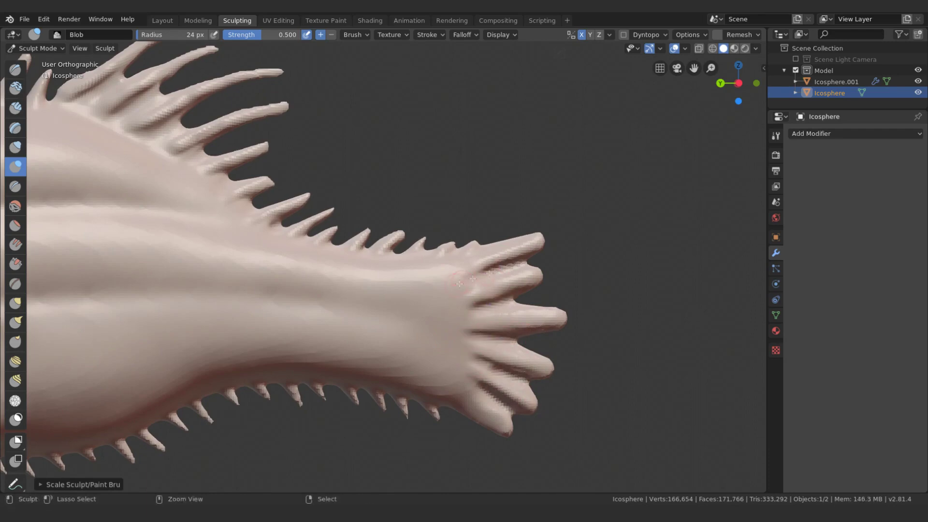
middle_click_drag(498, 402, 478, 340)
mouse_move(540, 383)
middle_mouse_down()
mouse_move(504, 255)
mouse_move(481, 259)
middle_mouse_up()
key("g")
key("f")
left_click(417, 296)
- Pull the upper and lower tail spine tips further right with a progressively smaller brush
mouse_move(416, 296)
middle_mouse_down()
mouse_move(310, 372)
mouse_move(480, 214)
mouse_move(507, 141)
middle_mouse_up()
key("f")
left_click(585, 155)
mouse_move(585, 155)
middle_mouse_down()
mouse_move(505, 208)
mouse_move(483, 242)
mouse_move(528, 225)
middle_mouse_up()
key("f")
left_click(541, 189)
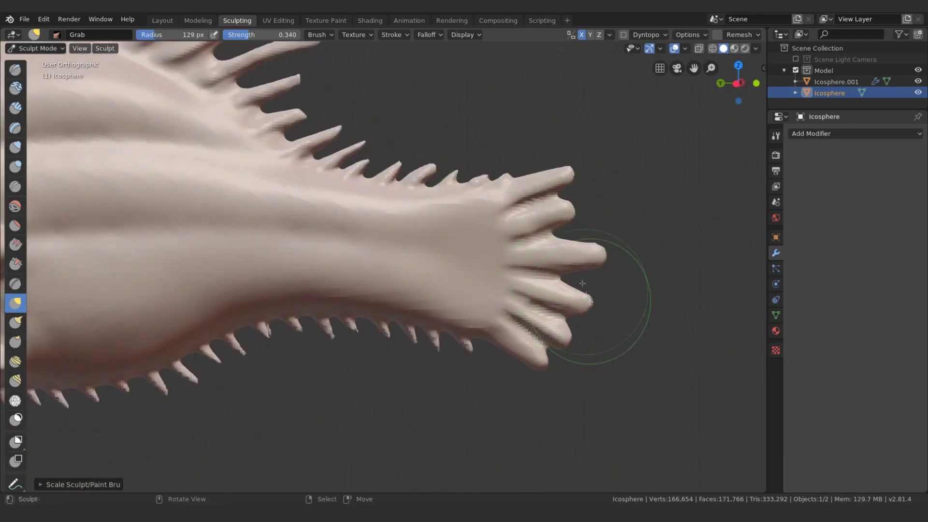
left_click_drag(573, 172, 592, 170)
key("f")
left_click(601, 207)
left_click_drag(601, 207, 591, 249)
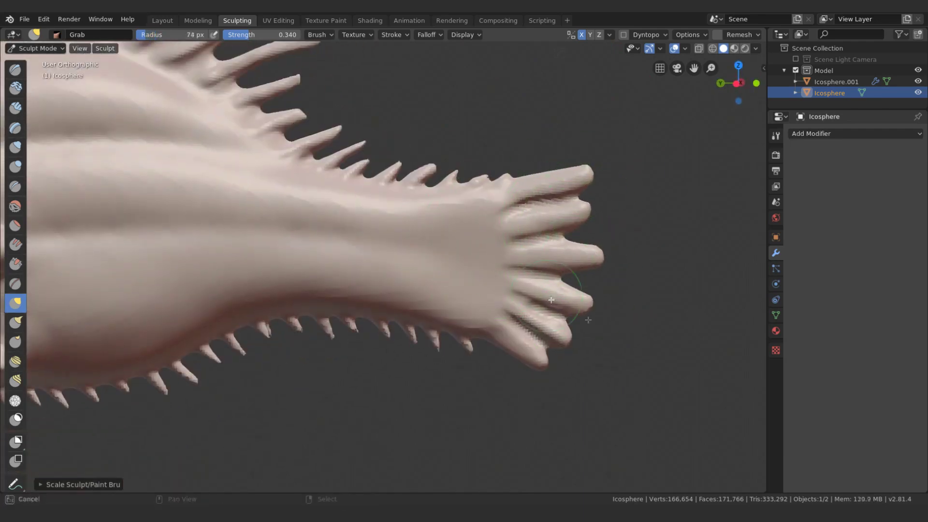
key("f")
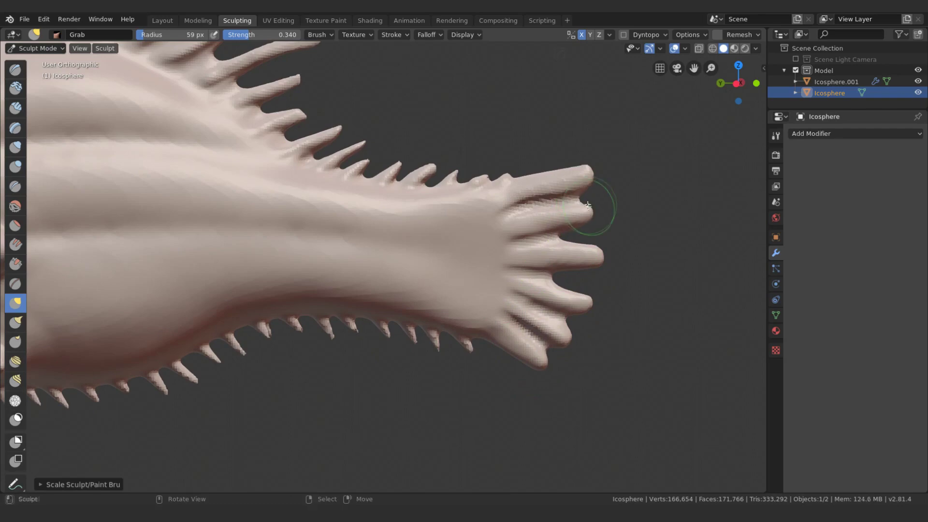
- Carve sharper creases into the tail fin rays with the Crease brush
key("shift+c")
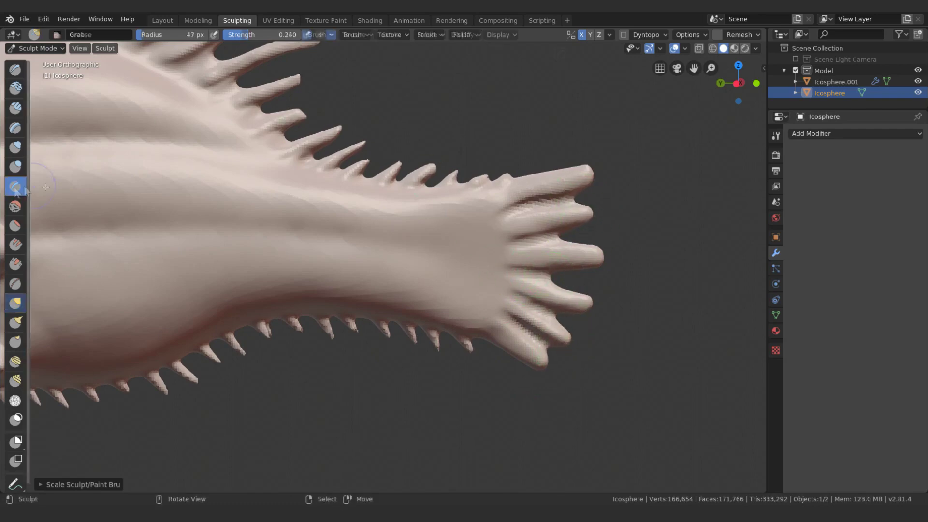
middle_click_drag(545, 279, 480, 272)
mouse_move(534, 355)
middle_mouse_down()
mouse_move(486, 254)
mouse_move(520, 214)
middle_mouse_up()
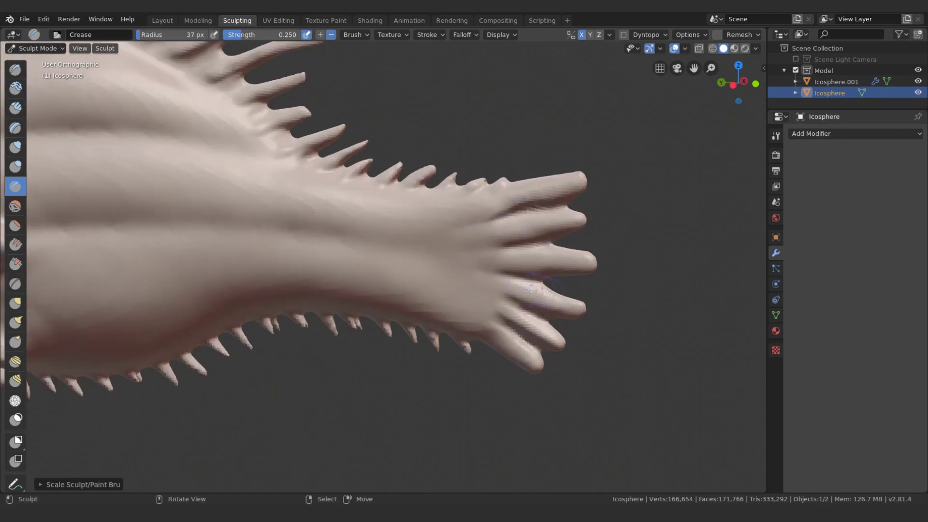
mouse_move(452, 279)
middle_mouse_down()
mouse_move(480, 265)
mouse_move(283, 255)
middle_mouse_up()
scroll(399, 272, "up", 2)
scroll(399, 272, "up", 1)
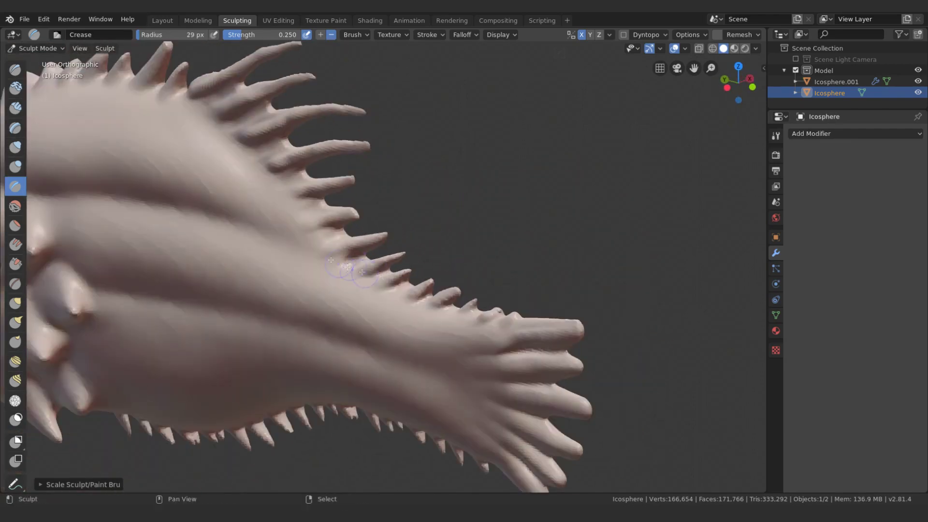
- Dab small Blob-brush bumps along the back and belly spines at 29 px
key("i")
left_click(15, 166)
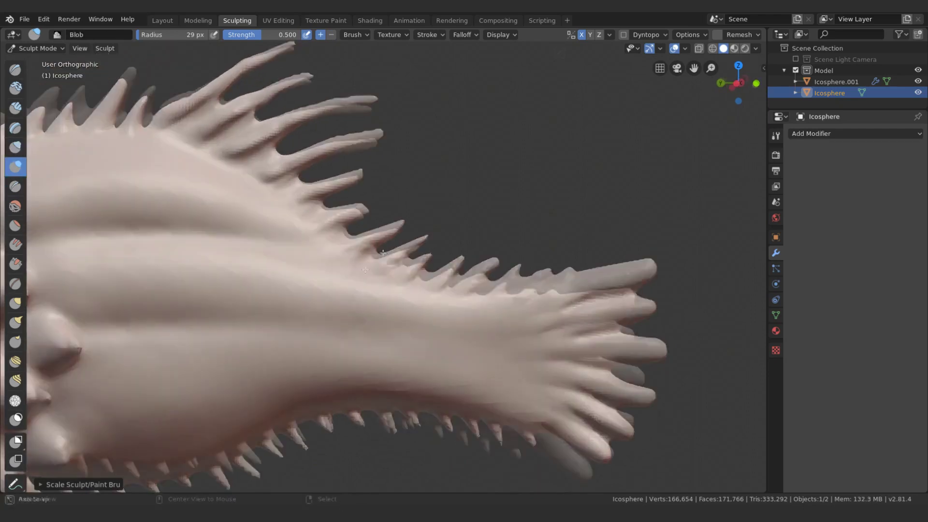
left_click(358, 262)
middle_click_drag(318, 204, 420, 288)
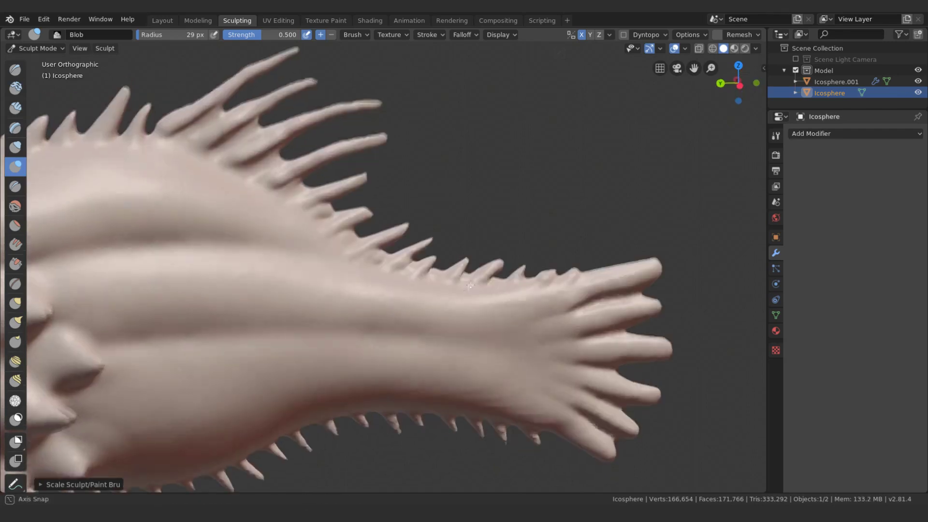
mouse_move(483, 304)
middle_mouse_down()
mouse_move(444, 307)
mouse_move(453, 334)
mouse_move(474, 253)
mouse_move(508, 329)
middle_mouse_up()
mouse_move(394, 346)
middle_mouse_down()
mouse_move(336, 307)
mouse_move(329, 290)
middle_mouse_up()
scroll(343, 267, "up", 3)
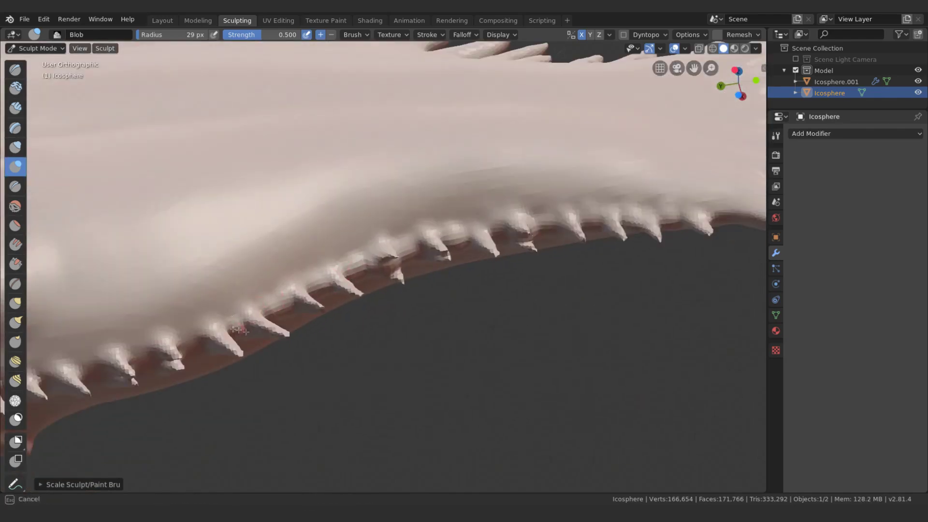
middle_click_drag(145, 358, 396, 270)
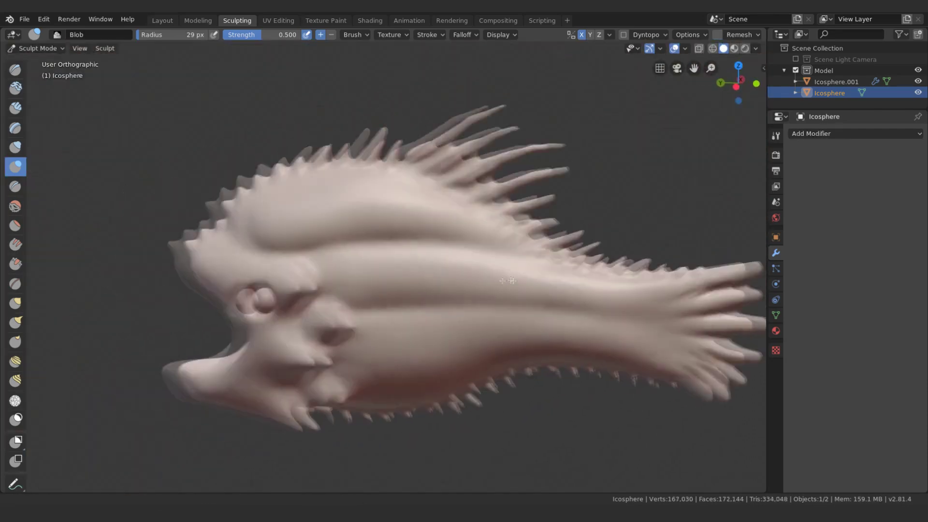
- Draw along the eye socket rim and add spiky lash ridges on the upper rim
middle_click_drag(508, 281, 437, 255)
middle_click_drag(405, 232, 377, 218)
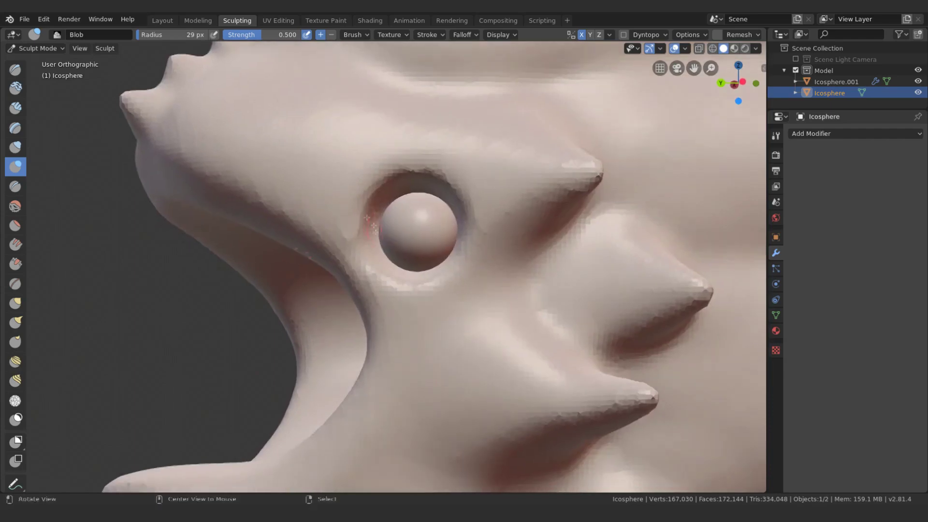
key("x")
left_click_drag(455, 247, 403, 232)
middle_click_drag(402, 232, 500, 175)
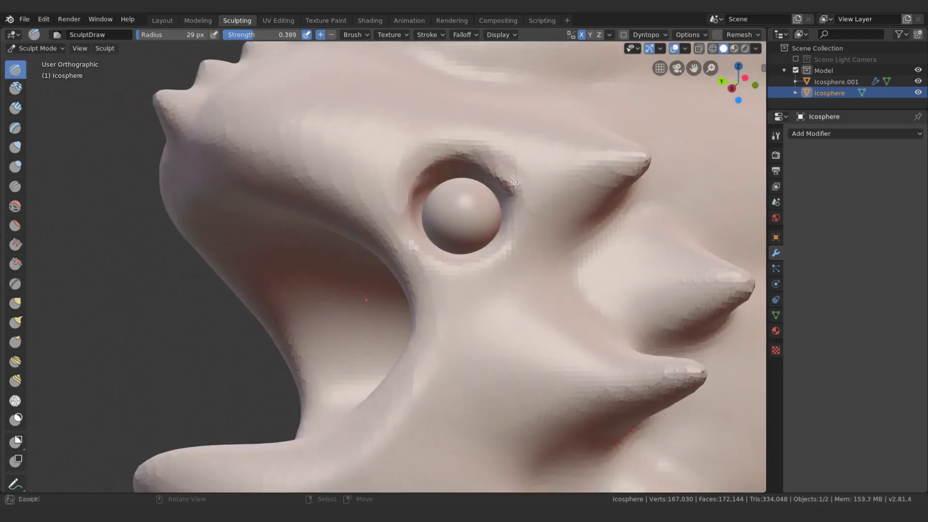
mouse_move(430, 180)
left_mouse_down()
mouse_move(466, 166)
mouse_move(517, 188)
left_mouse_up()
mouse_move(517, 188)
middle_mouse_down()
mouse_move(435, 290)
mouse_move(542, 276)
mouse_move(466, 310)
middle_mouse_up()
- Pull the eye socket rim and lashes into shape with the Grab brush
key("g")
key("bracketright")
mouse_move(489, 358)
left_mouse_down()
mouse_move(503, 338)
mouse_move(496, 353)
left_mouse_up()
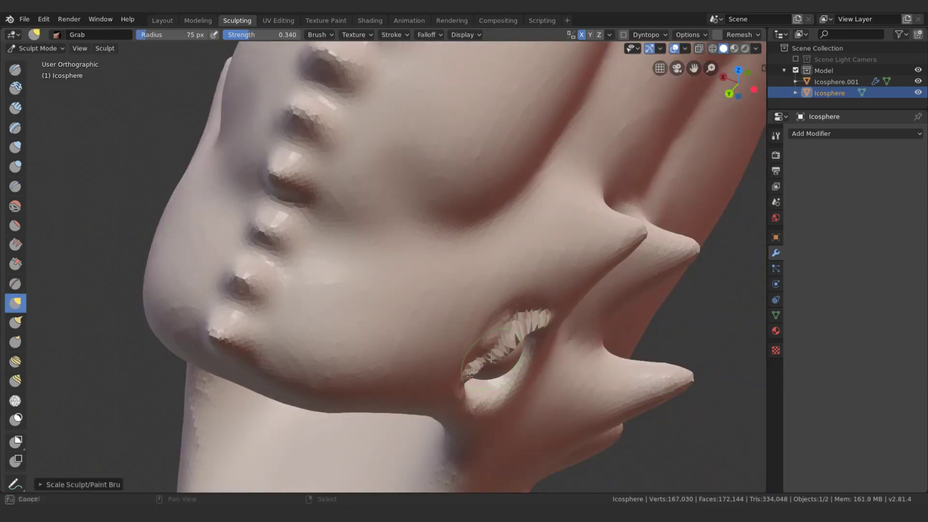
middle_click_drag(496, 353, 452, 290)
left_click_drag(387, 227, 391, 225)
mouse_move(421, 63)
middle_mouse_down()
mouse_move(389, 130)
mouse_move(357, 271)
mouse_move(440, 223)
middle_mouse_up()
key("bracketleft")
key("bracketleft")
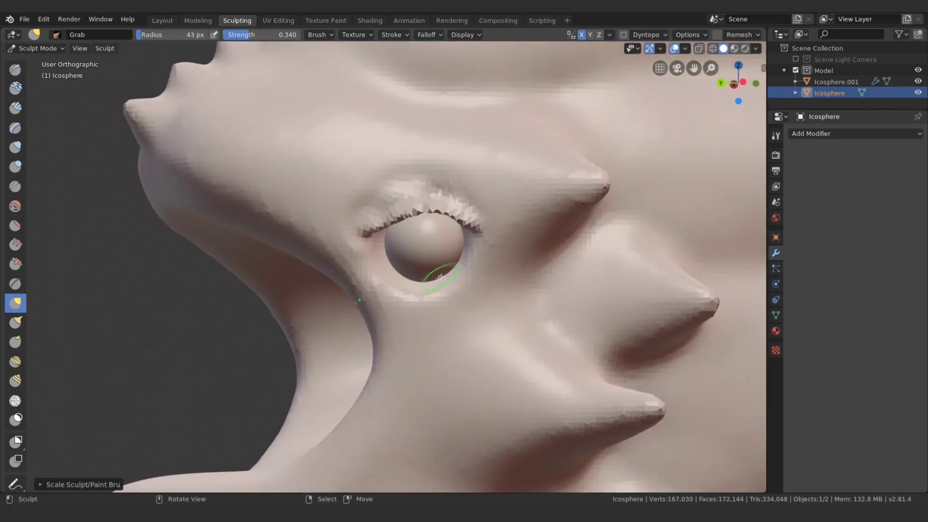
middle_click_drag(442, 276, 425, 213)
- Sculpt lower-eyelid detail with a smaller Draw brush, then remesh the surface once
key("x")
scroll(494, 293, "up", 2)
key("bracketleft")
key("bracketleft")
key("bracketleft")
left_click_drag(449, 307, 527, 302)
middle_click_drag(494, 293, 412, 247)
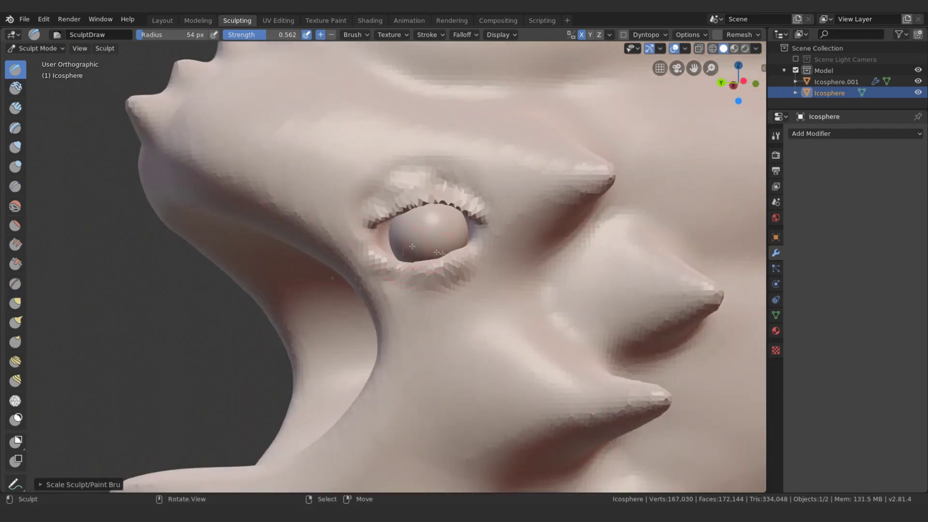
key("g")
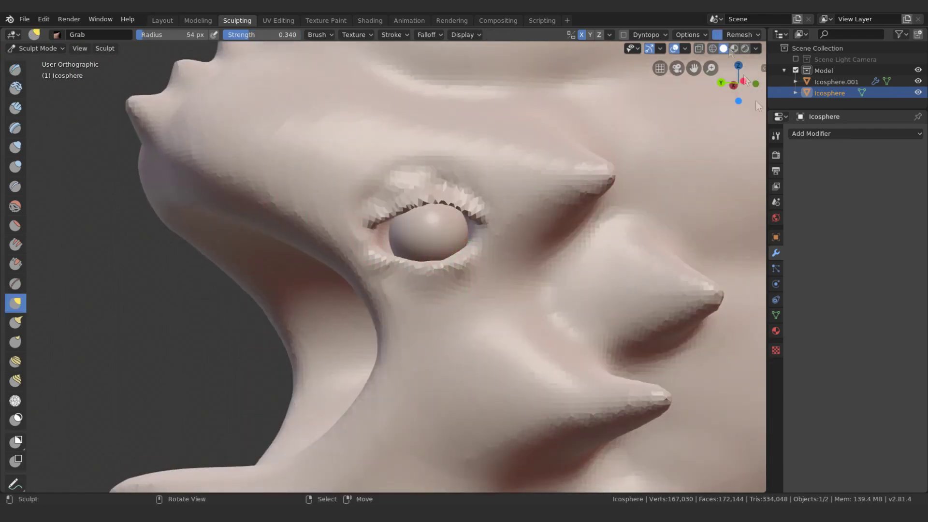
key("f")
left_click(430, 269)
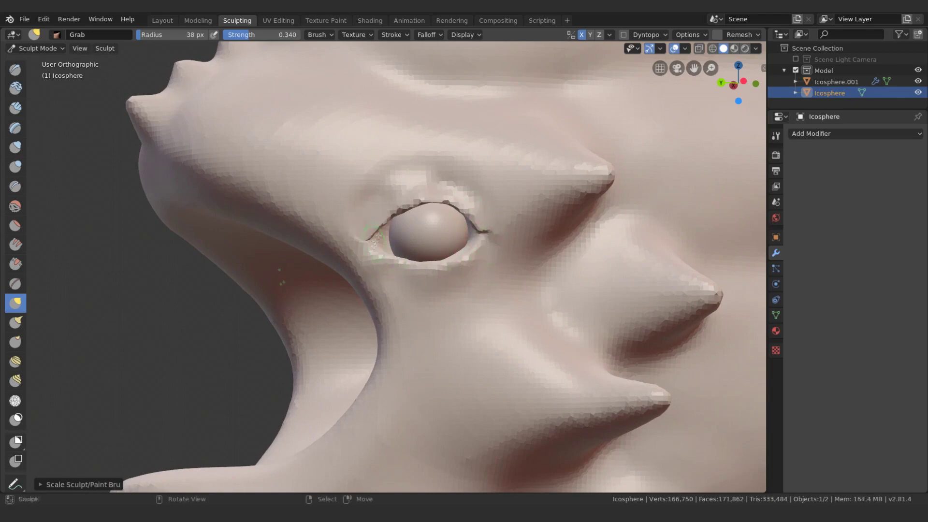
- Build up clay strips along the upper mouth rim
mouse_move(420, 259)
middle_mouse_down()
mouse_move(346, 276)
mouse_move(414, 280)
mouse_move(448, 250)
middle_mouse_up()
key("bracketright")
key("bracketright")
key("c")
mouse_move(448, 250)
left_mouse_down()
mouse_move(391, 191)
mouse_move(358, 174)
left_mouse_up()
mouse_move(435, 222)
left_mouse_down()
mouse_move(346, 162)
mouse_move(323, 175)
mouse_move(256, 174)
left_mouse_up()
middle_click_drag(256, 174, 373, 183)
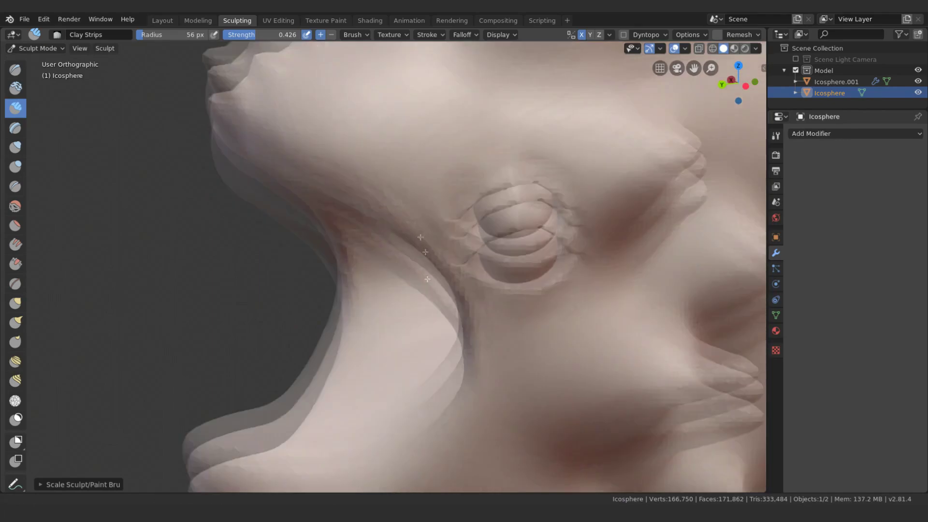
mouse_move(444, 296)
middle_mouse_down()
mouse_move(426, 271)
mouse_move(434, 224)
mouse_move(709, 37)
middle_mouse_up()
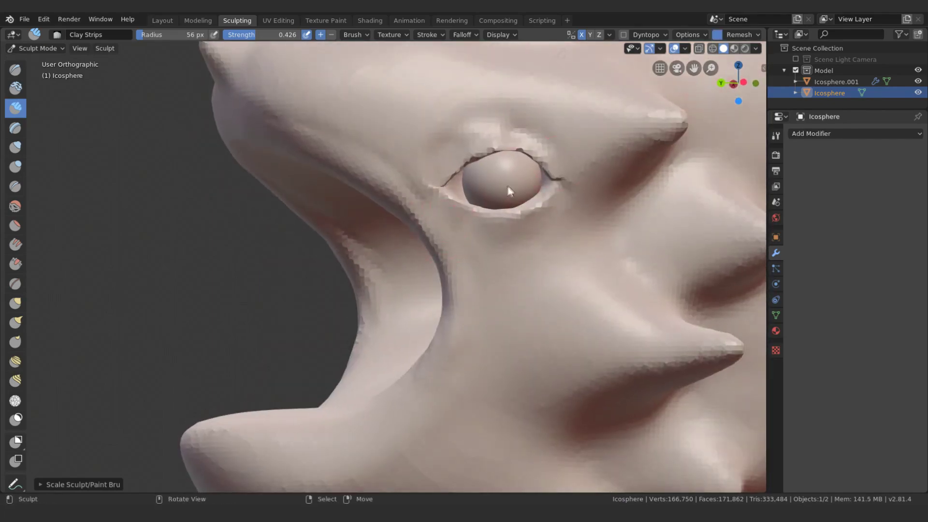
- Crease a groove under the lower eyelid and scrape the socket rim smoother
left_click(15, 186)
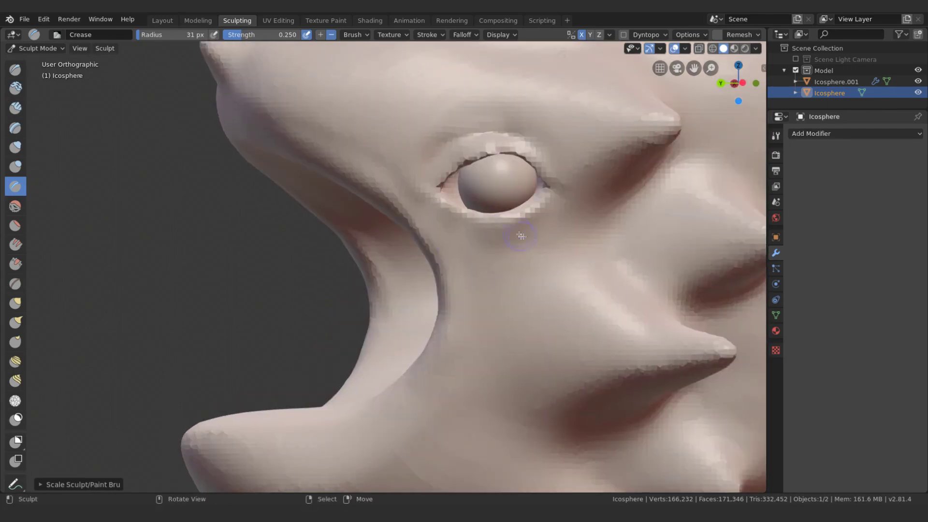
left_click_drag(430, 209, 465, 251)
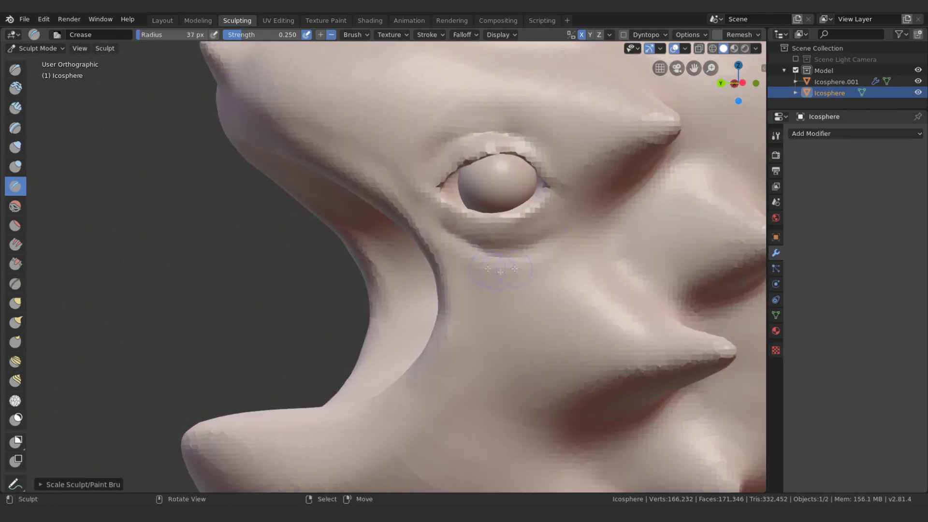
key("g")
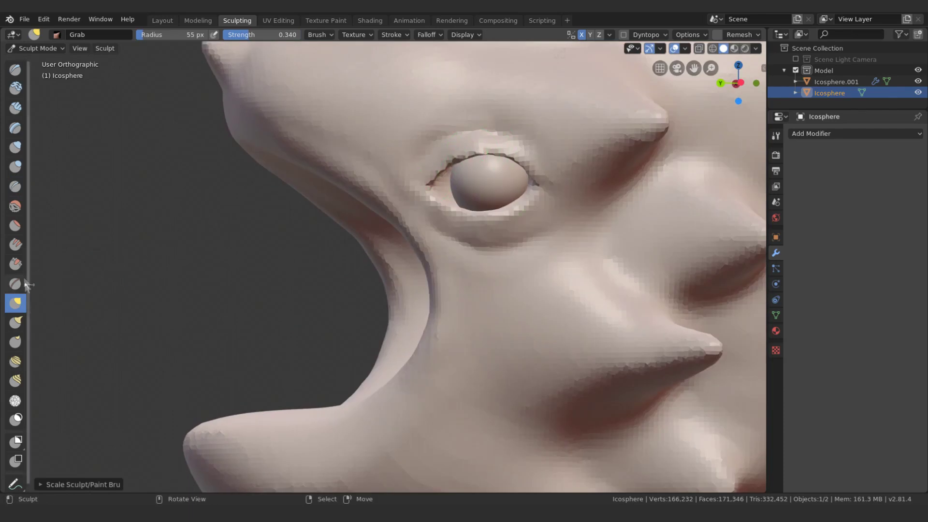
left_click(15, 264)
mouse_move(513, 204)
middle_mouse_down()
mouse_move(542, 212)
mouse_move(471, 210)
mouse_move(488, 179)
middle_mouse_up()
key("bracketright")
key("bracketright")
key("bracketright")
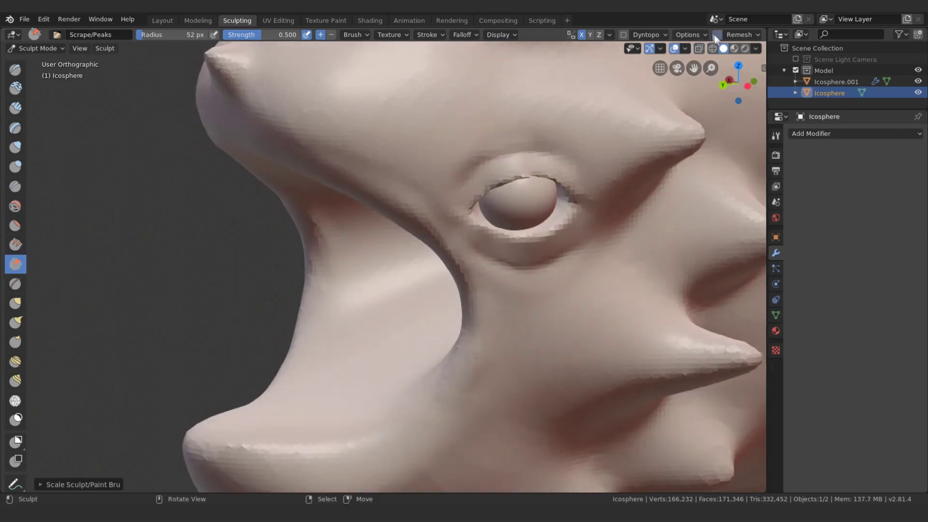
key("g")
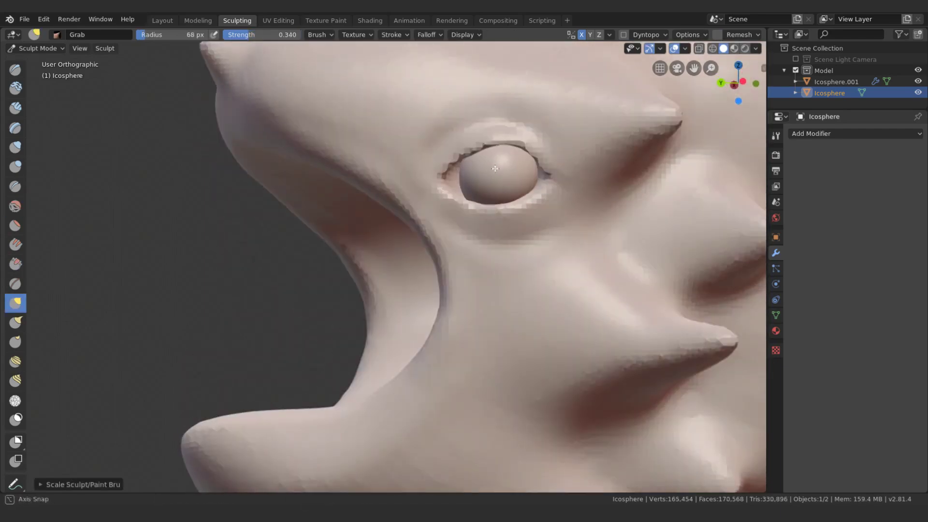
middle_click_drag(495, 168, 425, 221)
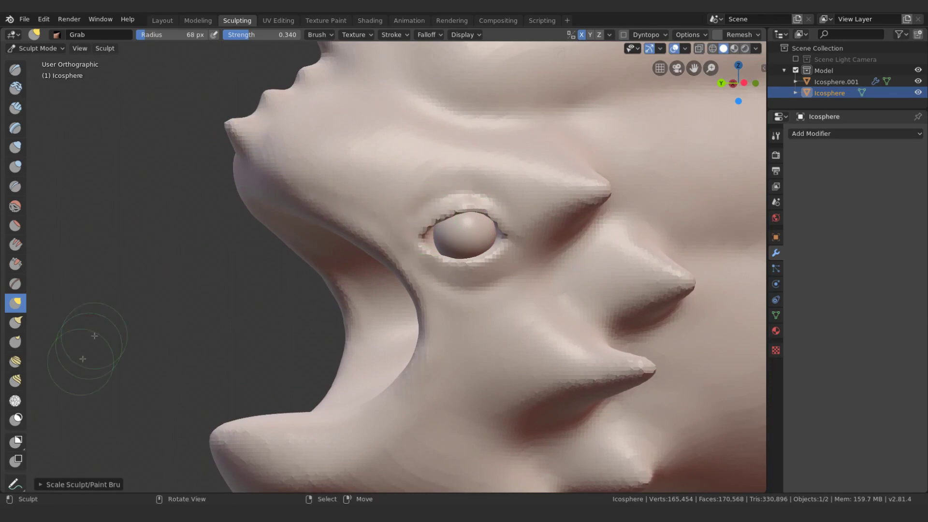
left_click(16, 418)
- Mask a ring around the eye, invert it with Ctrl+I, and enter Modeling Edit Mode
left_click_drag(426, 207, 380, 191)
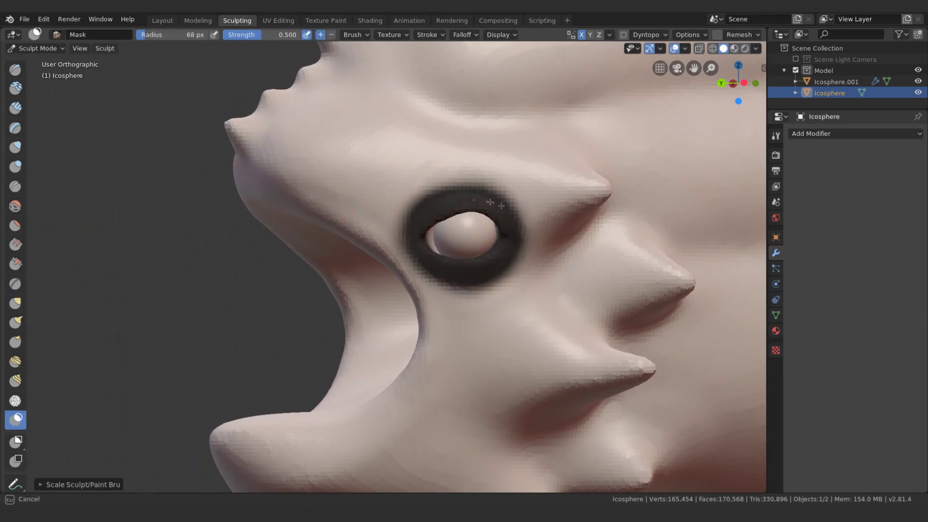
key("ctrl+i")
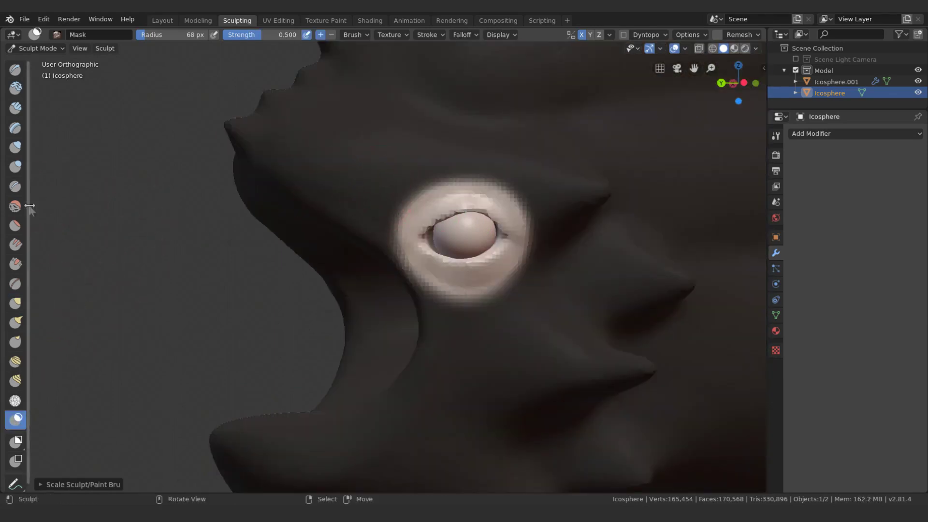
left_click(362, 34)
mouse_move(430, 34)
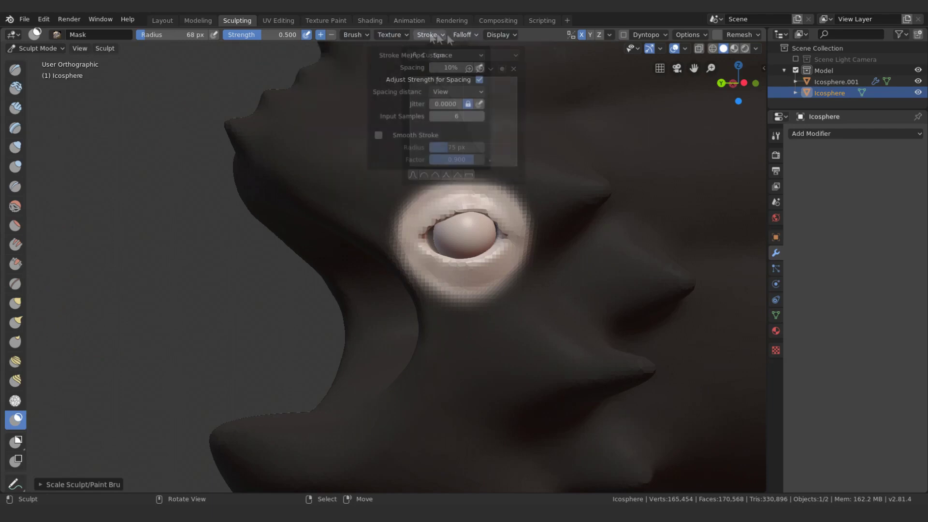
left_click(438, 53)
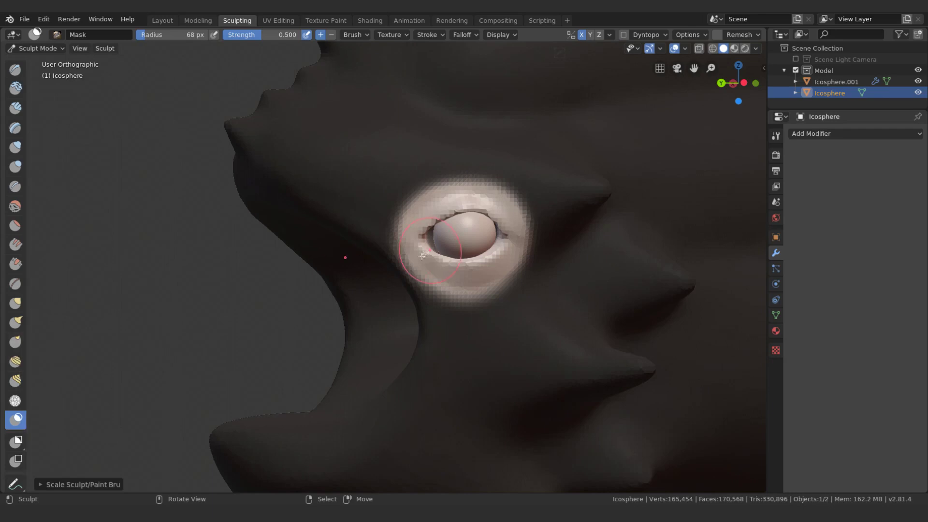
left_click_drag(342, 261, 425, 255)
left_click(197, 21)
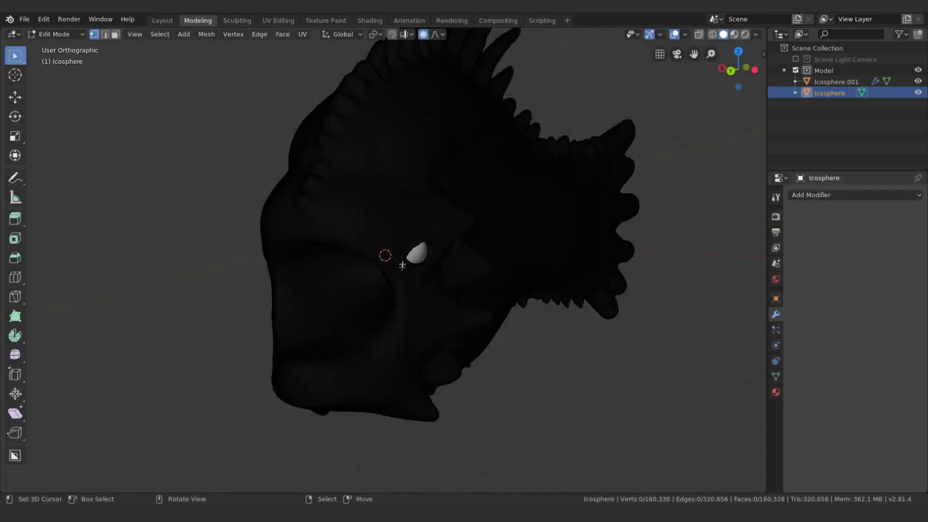
- Move the eye-ring faces up-left, then scale and rotate them with proportional editing
key("KP_3")
scroll(399, 258, "up", 8)
middle_click_drag(532, 218, 426, 249, "shift")
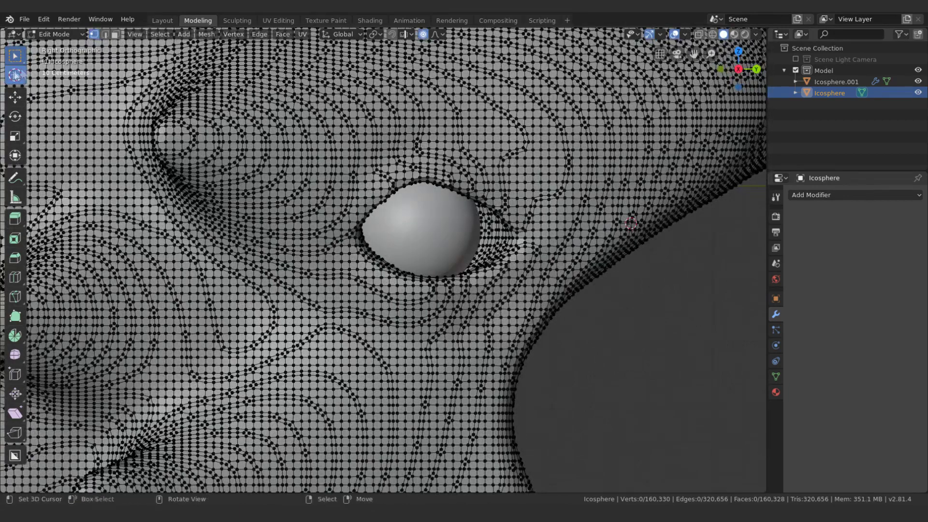
right_click_drag(483, 154, 490, 214, "ctrl")
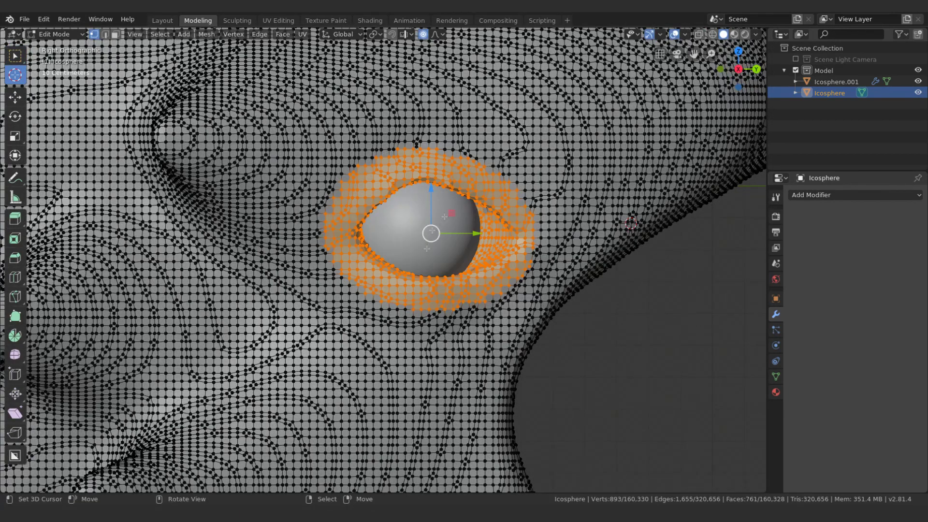
key("g")
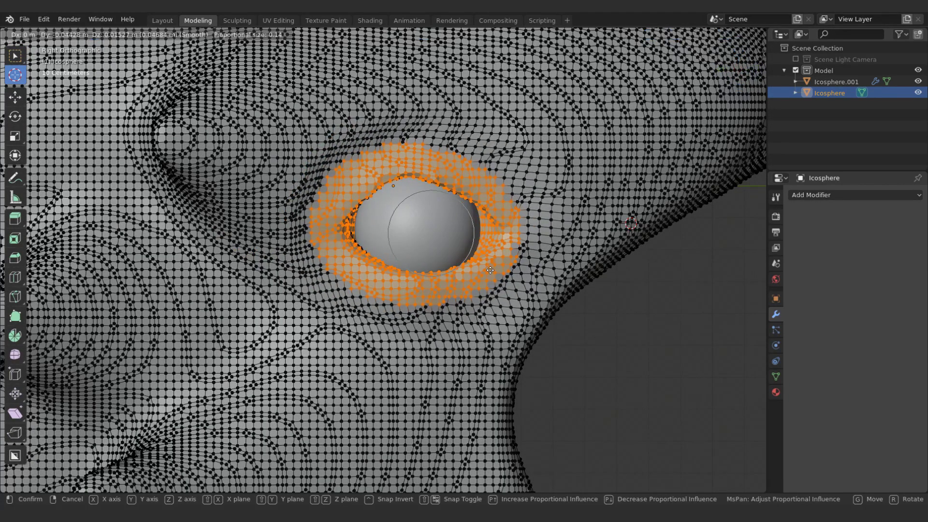
left_click(310, 266)
key("s")
left_click(338, 256)
mouse_move(338, 256)
middle_mouse_down()
mouse_move(501, 286)
mouse_move(532, 271)
middle_mouse_up()
mouse_move(488, 247)
middle_mouse_down()
mouse_move(503, 257)
mouse_move(435, 270)
mouse_move(459, 261)
middle_mouse_up()
key("r")
left_click(503, 257)
- Return to the Sculpting workspace, clear the mask, and open the sidebar's symmetry settings
key("Tab")
left_click(237, 20)
left_click(105, 48)
left_click(125, 133)
middle_click_drag(387, 241, 339, 251)
key("n")
left_click(674, 348)
scroll(682, 295, "down", 2)
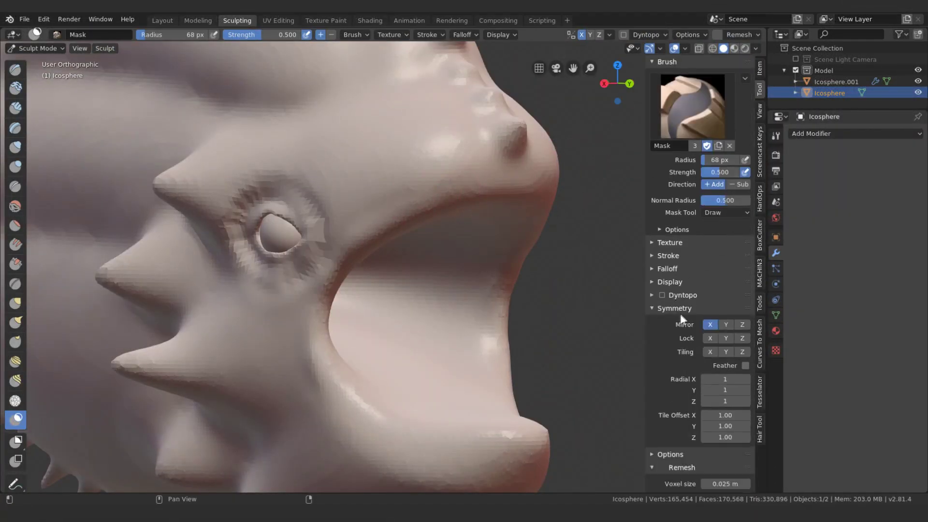
- Enable Dyntopo and symmetrize the mesh with direction +X to -X
scroll(681, 295, "down", 2)
left_click(677, 252)
left_click(677, 340)
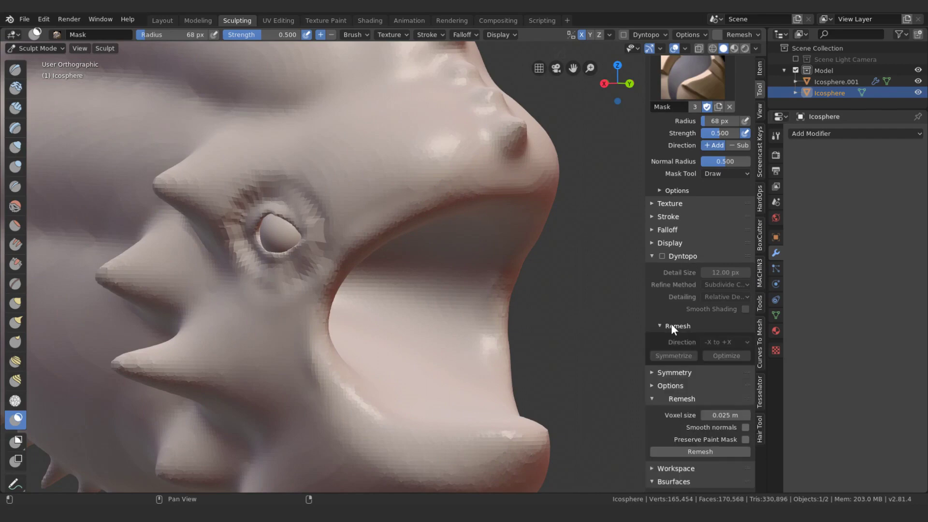
key("ctrl+d")
left_click(683, 356)
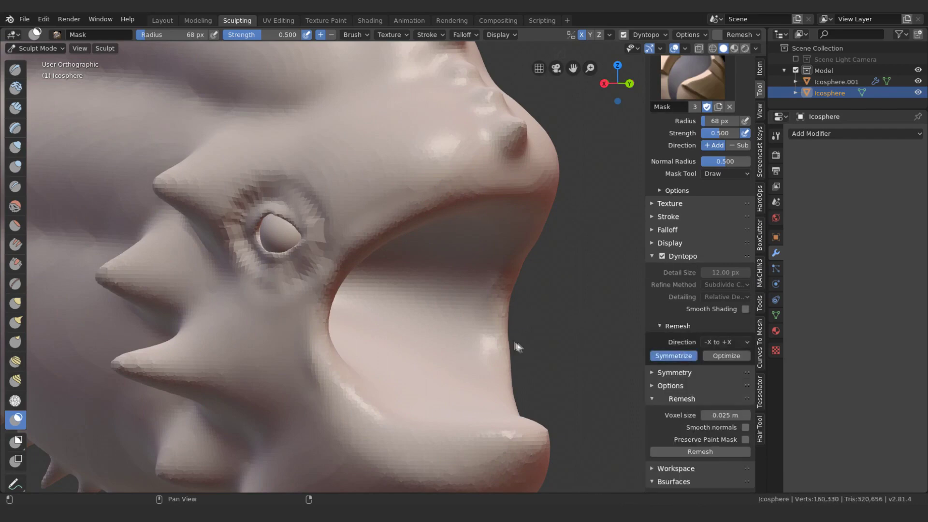
key("ctrl+z")
left_click(725, 342)
left_click(720, 361)
- Turn Dyntopo off, hide the sidebar, and shrink the Crease brush to 41 px
mouse_move(486, 301)
middle_mouse_down()
mouse_move(326, 219)
mouse_move(735, 62)
middle_mouse_up()
key("ctrl+d")
key("n")
middle_click_drag(441, 240, 425, 217)
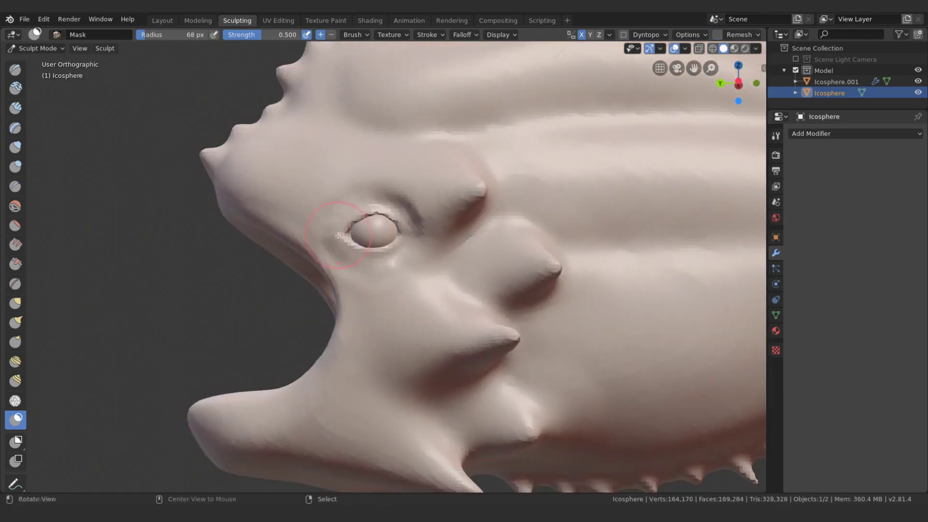
scroll(425, 217, "up", 2)
key("f")
left_click(432, 209)
- Crease grooves beside, under and above the eye
left_click(15, 186)
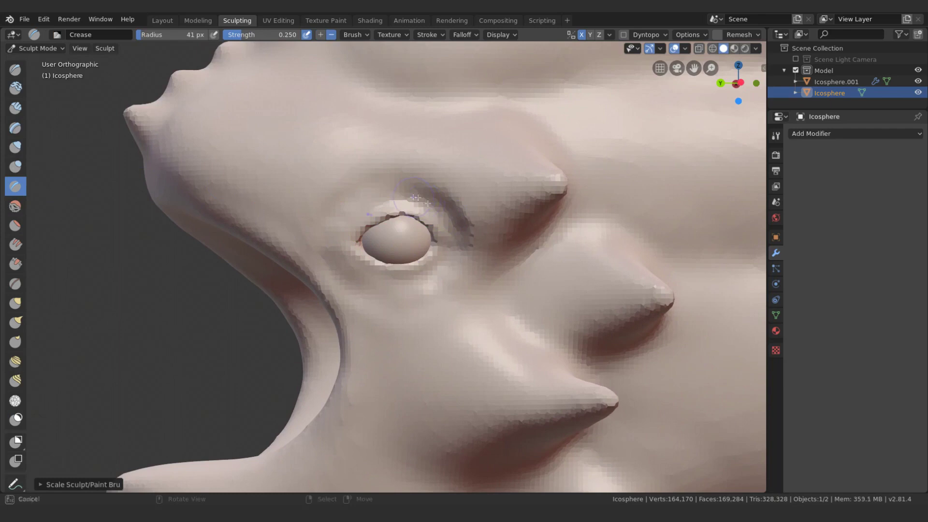
left_click_drag(426, 191, 466, 205)
middle_click_drag(548, 193, 454, 224)
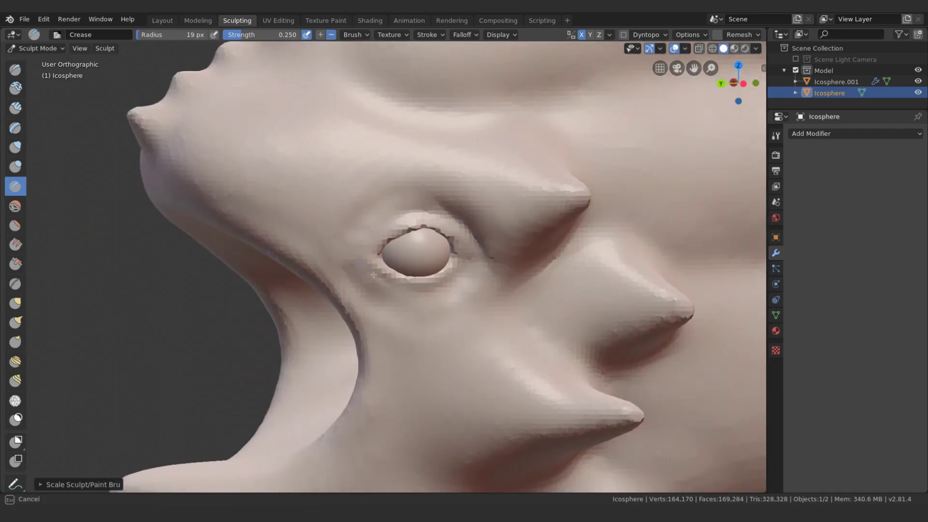
left_click_drag(452, 320, 408, 318)
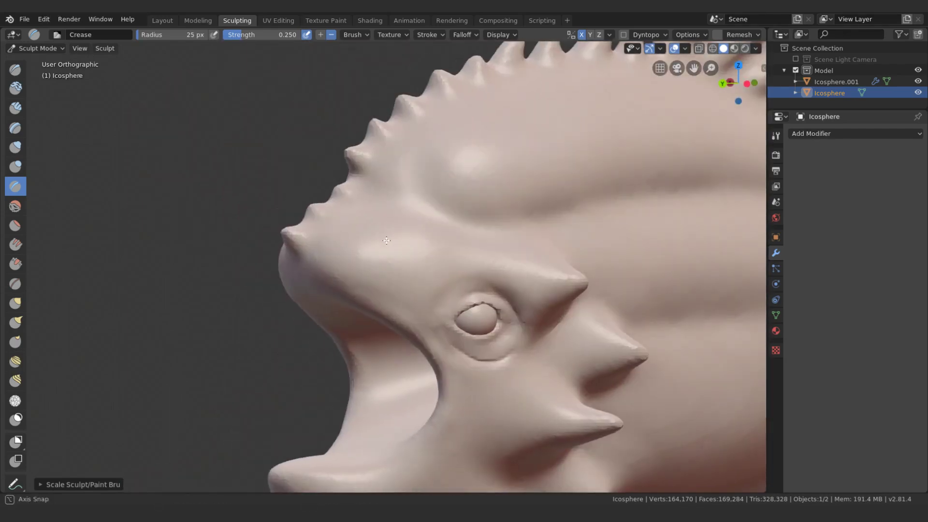
left_click_drag(404, 207, 501, 232)
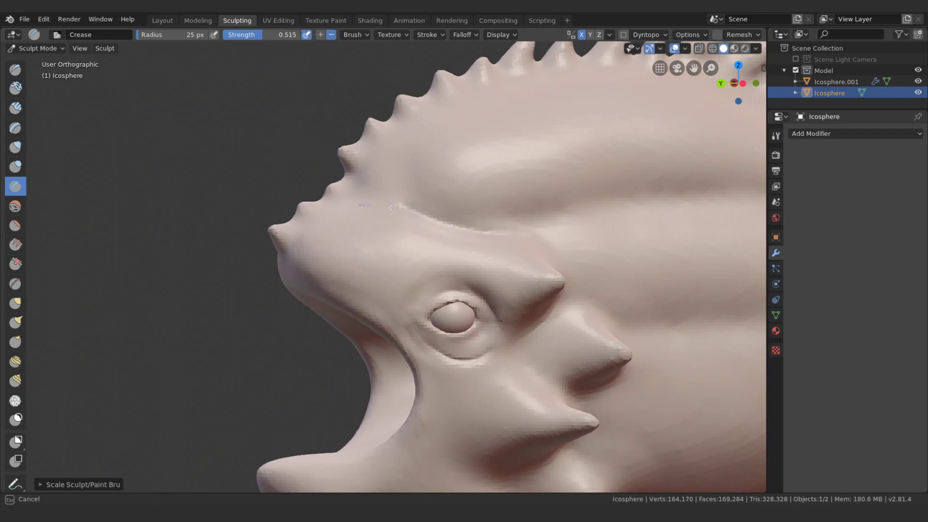
- Orbit around the head to inspect the lower jaw spikes and spiky crest
middle_click_drag(402, 208, 428, 234)
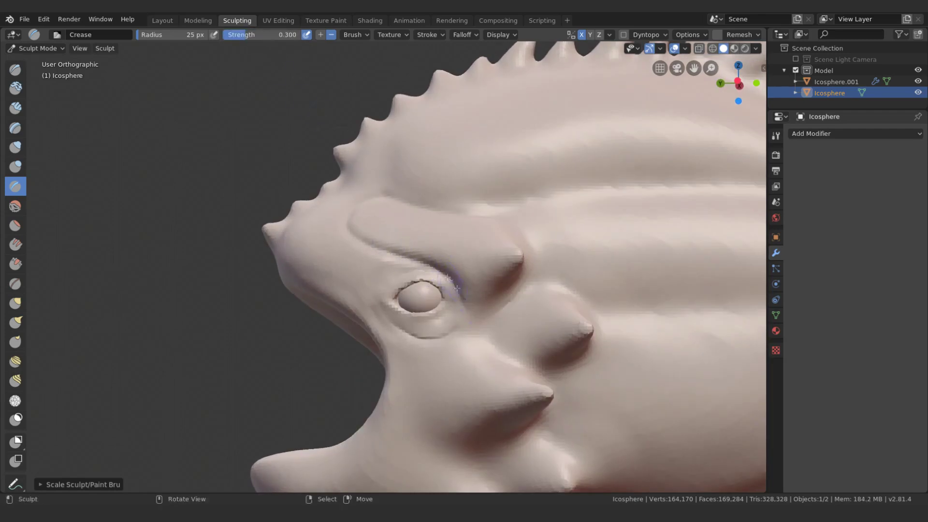
middle_click_drag(468, 298, 463, 228)
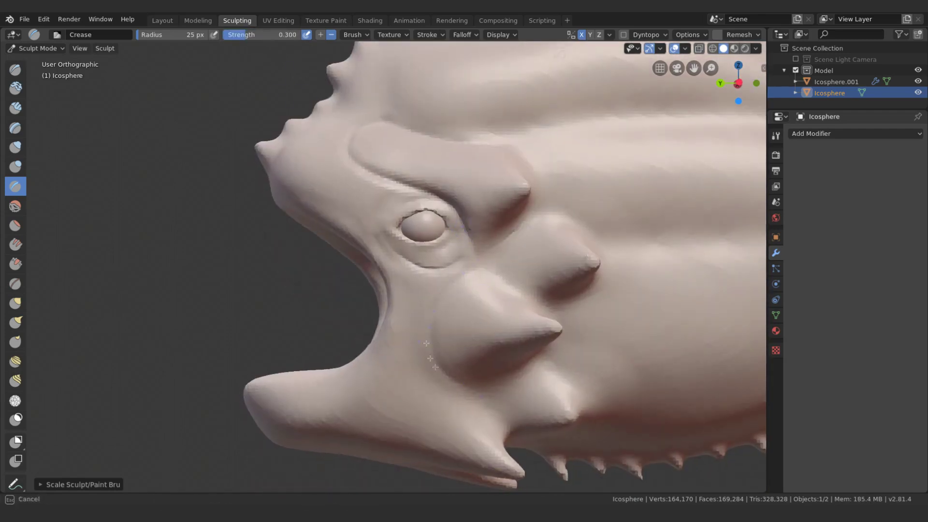
middle_click_drag(427, 337, 508, 287)
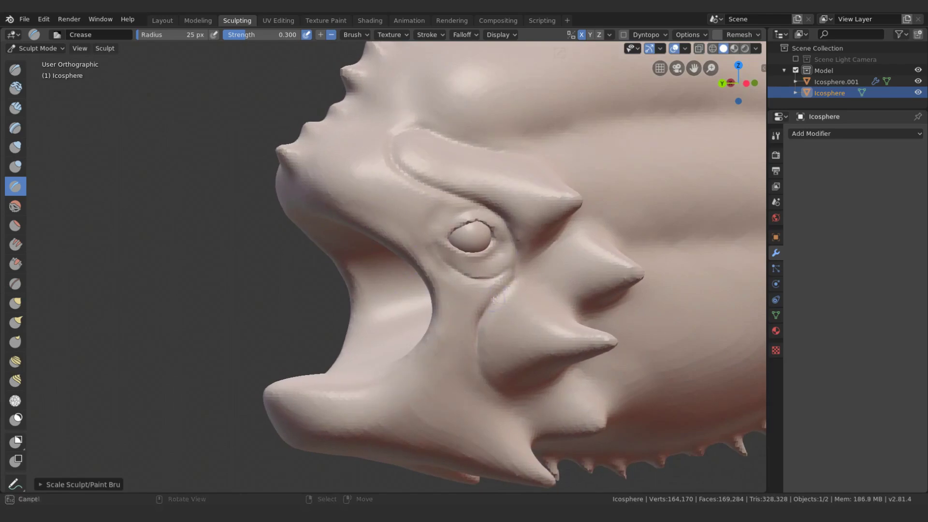
mouse_move(469, 339)
middle_mouse_down()
mouse_move(354, 253)
mouse_move(391, 305)
mouse_move(382, 290)
mouse_move(355, 351)
mouse_move(384, 338)
mouse_move(491, 331)
middle_mouse_up()
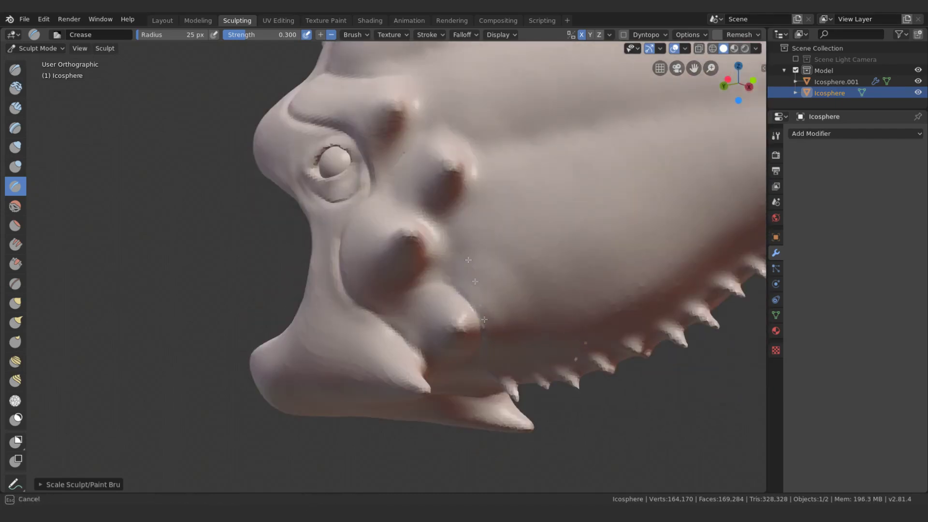
mouse_move(465, 140)
middle_mouse_down()
mouse_move(464, 286)
mouse_move(449, 259)
mouse_move(503, 270)
mouse_move(495, 350)
middle_mouse_up()
mouse_move(532, 401)
middle_mouse_down()
mouse_move(522, 367)
mouse_move(503, 416)
middle_mouse_up()
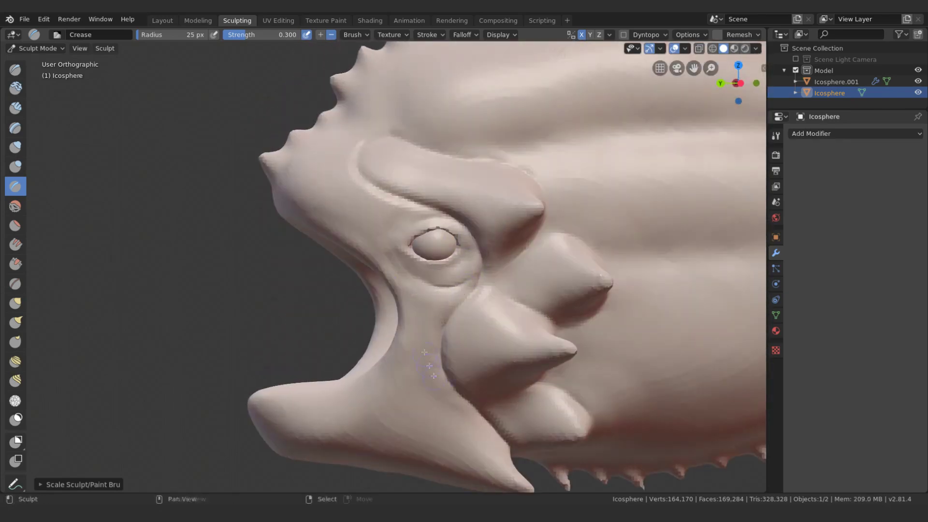
middle_click_drag(440, 388, 454, 204)
middle_click_drag(375, 164, 338, 160)
- Build up the brow ridge above the eye with Clay Strips
left_click(15, 107)
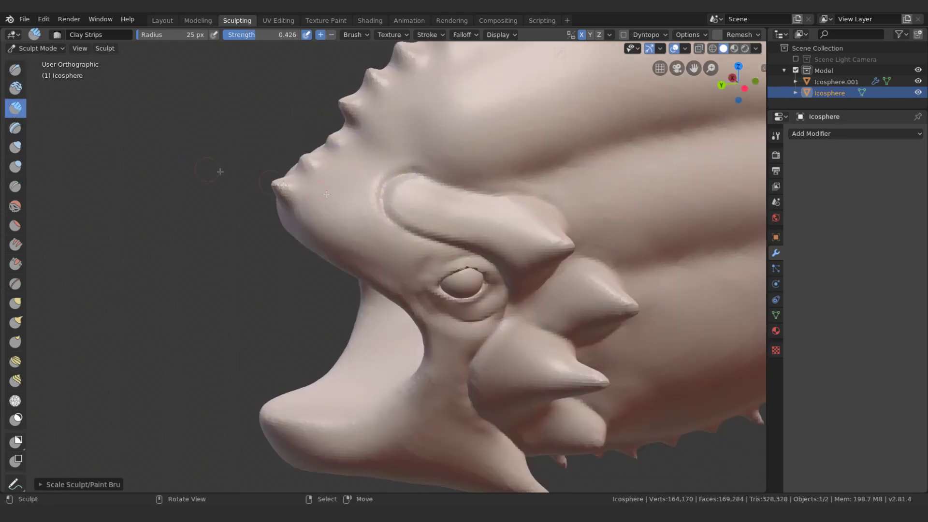
middle_click_drag(399, 195, 421, 217)
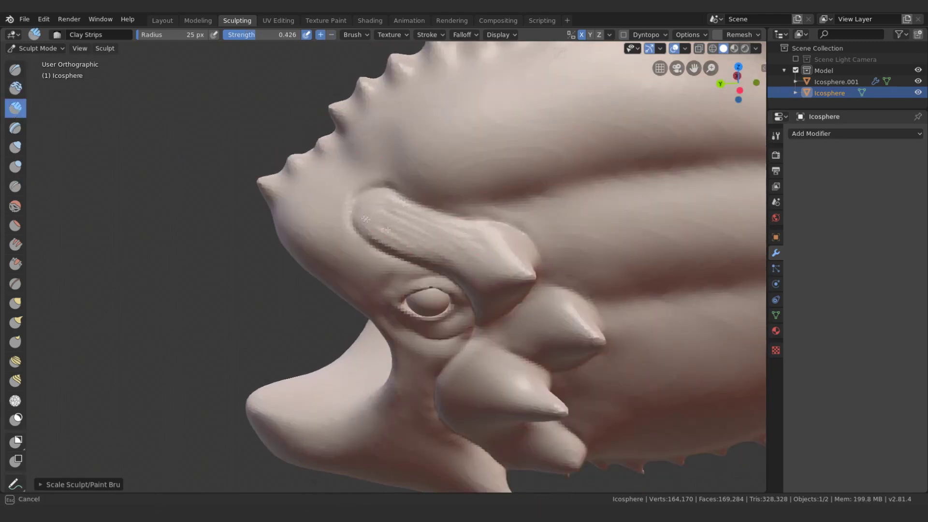
middle_click_drag(408, 248, 506, 280)
mouse_move(520, 334)
middle_mouse_down()
mouse_move(496, 321)
mouse_move(520, 321)
middle_mouse_up()
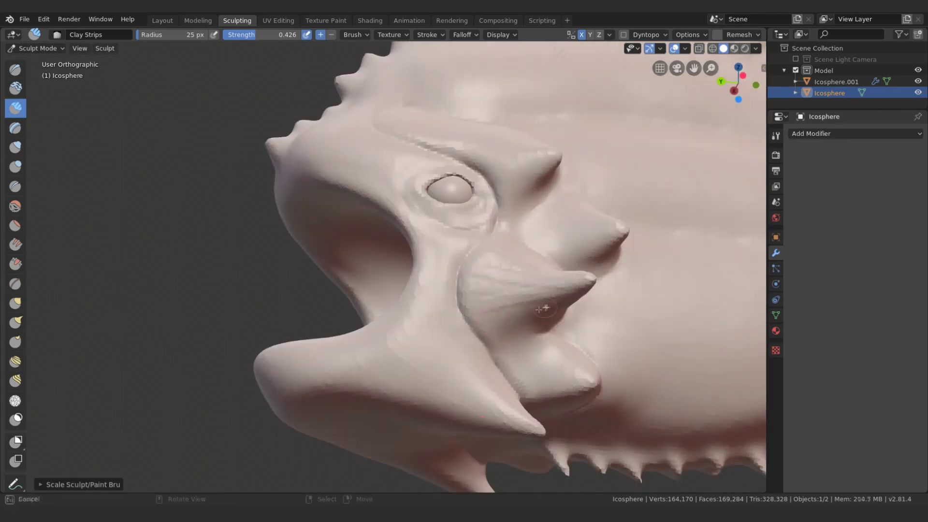
middle_click_drag(560, 391, 533, 379)
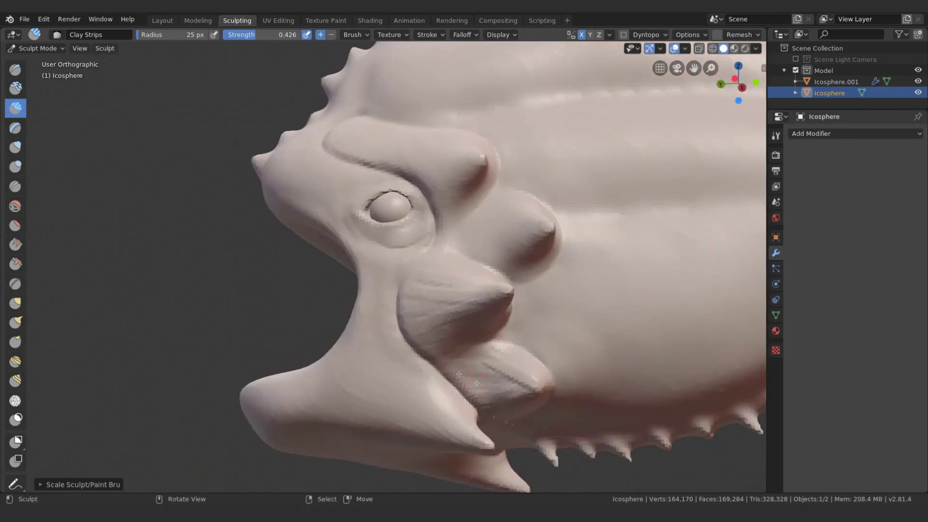
mouse_move(477, 383)
middle_mouse_down()
mouse_move(583, 386)
mouse_move(628, 343)
middle_mouse_up()
- Reshape the gill spikes with a resized Grab brush, ending on Draw at 29 px
key("g")
key("f")
left_click(637, 339)
middle_click_drag(672, 286, 632, 263)
mouse_move(586, 333)
middle_mouse_down()
mouse_move(463, 266)
mouse_move(532, 290)
middle_mouse_up()
key("f")
middle_click_drag(517, 425, 557, 322)
scroll(559, 319, "up", 4)
key("x")
scroll(557, 322, "up", 2)
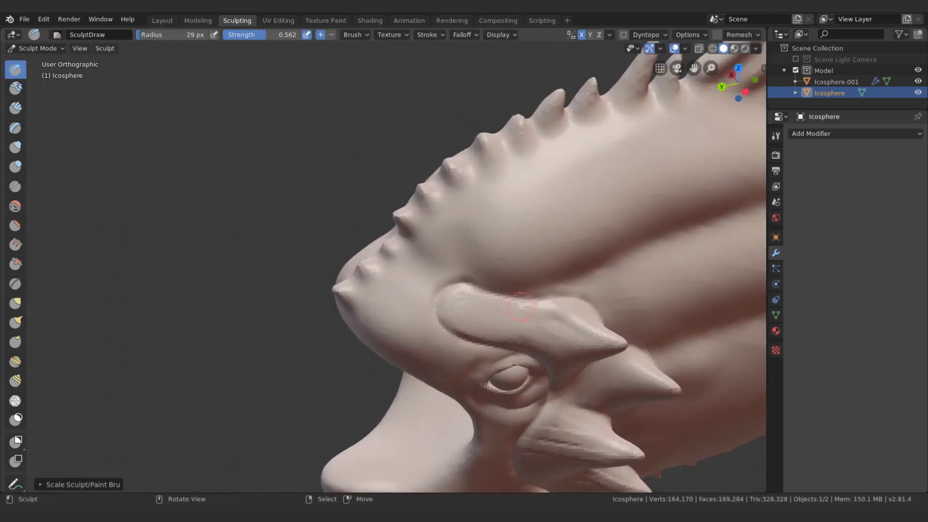
- Orbit around the crest, eye, jaw spikes and underside of the head
middle_click_drag(464, 330, 550, 342)
mouse_move(538, 382)
middle_mouse_down()
mouse_move(551, 345)
mouse_move(387, 244)
middle_mouse_up()
middle_click_drag(376, 200, 369, 251)
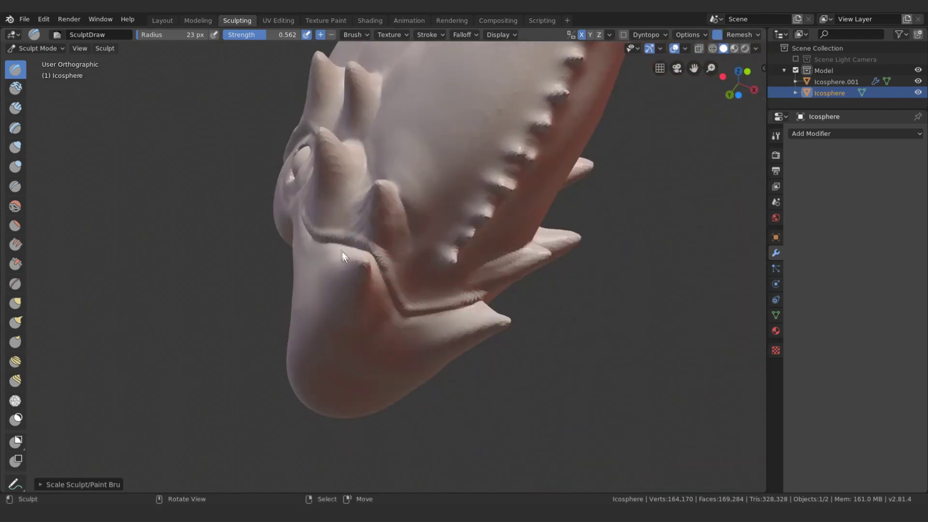
mouse_move(347, 262)
middle_mouse_down()
mouse_move(480, 327)
mouse_move(492, 364)
middle_mouse_up()
mouse_move(569, 363)
middle_mouse_down()
mouse_move(465, 273)
mouse_move(572, 305)
middle_mouse_up()
mouse_move(466, 220)
middle_mouse_down()
mouse_move(493, 270)
mouse_move(514, 282)
mouse_move(547, 269)
mouse_move(571, 306)
middle_mouse_up()
- Shrink the brush to 18 px and switch to the Grab brush for the brow
key("bracketleft")
key("bracketleft")
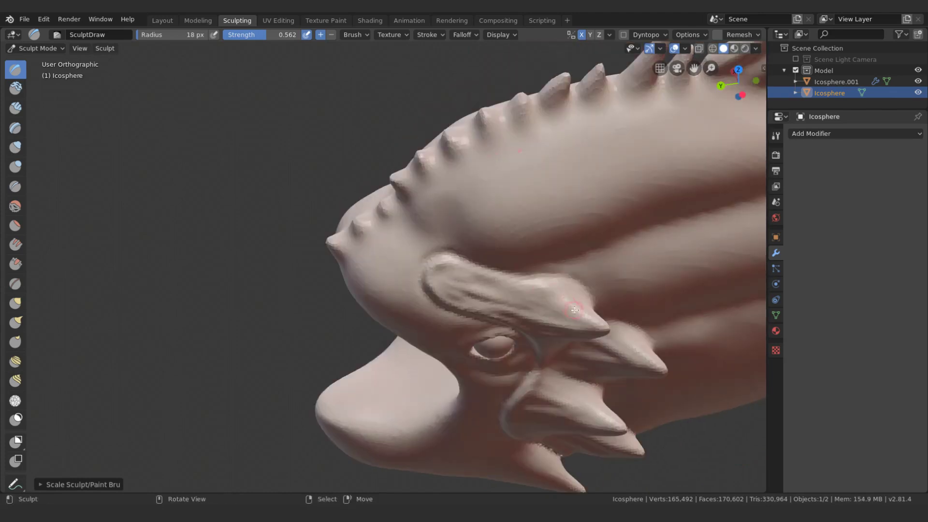
mouse_move(433, 277)
middle_mouse_down()
mouse_move(500, 219)
mouse_move(459, 216)
mouse_move(437, 235)
mouse_move(532, 261)
mouse_move(576, 297)
middle_mouse_up()
key("g")
- Grab-pull the brow region into shape and enlarge the brush
left_click_drag(543, 307, 507, 304)
middle_click_drag(506, 304, 517, 207)
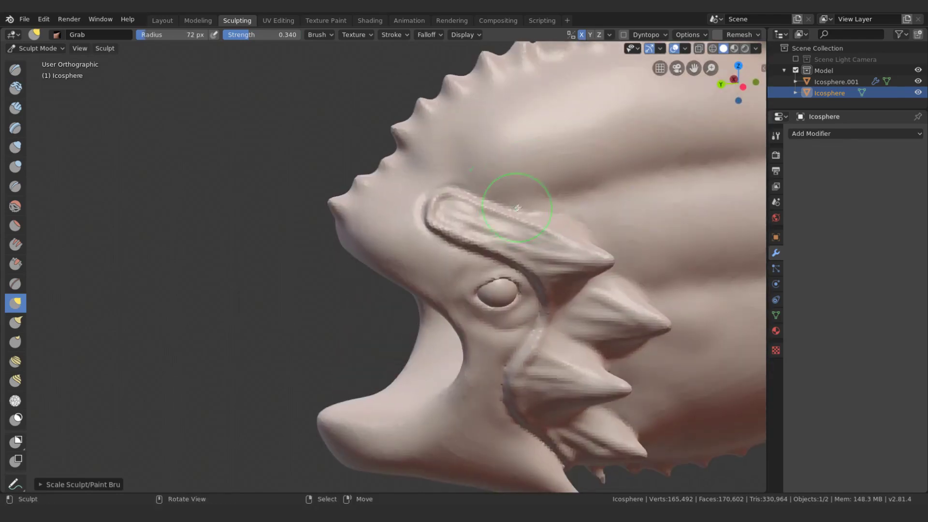
left_click(594, 169)
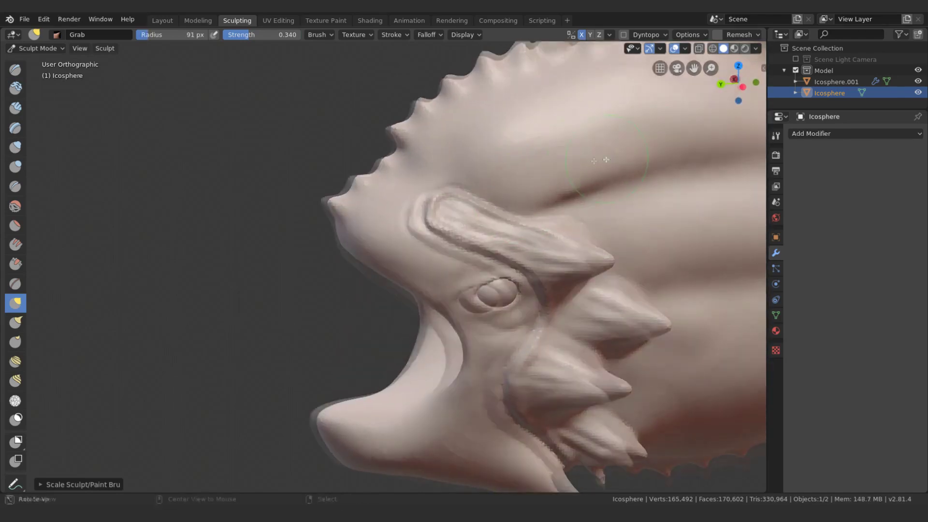
middle_click_drag(604, 164, 571, 204)
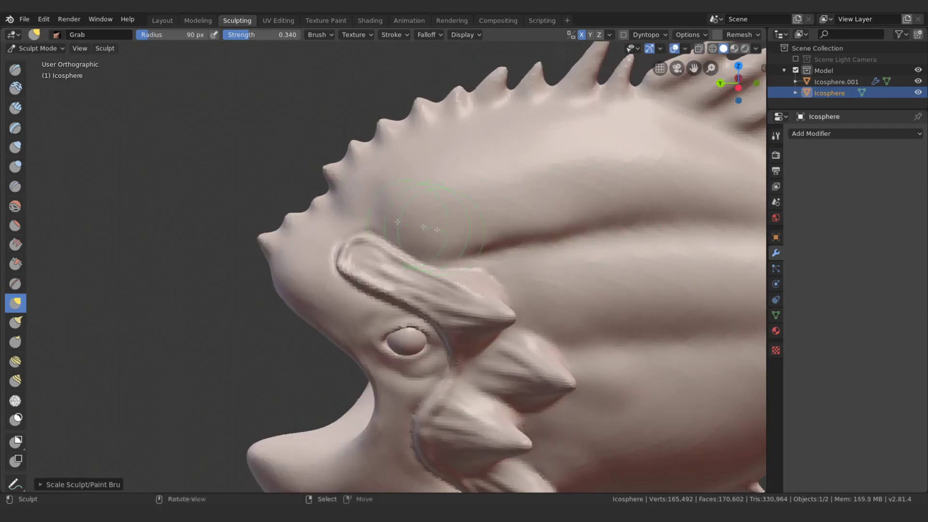
- Switch to Crease, zoom out, and inspect the fish from above and side-on
key("shift+c")
scroll(423, 226, "down", 4)
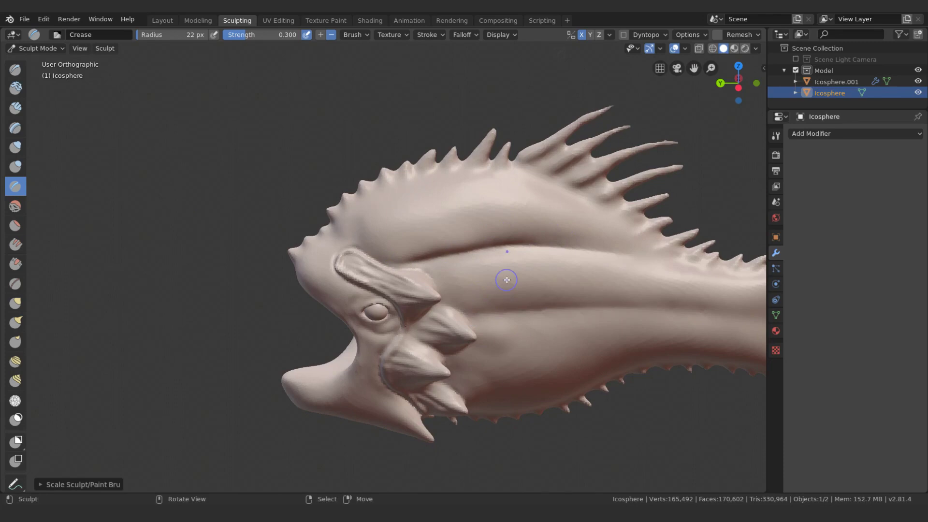
middle_click_drag(507, 280, 534, 325)
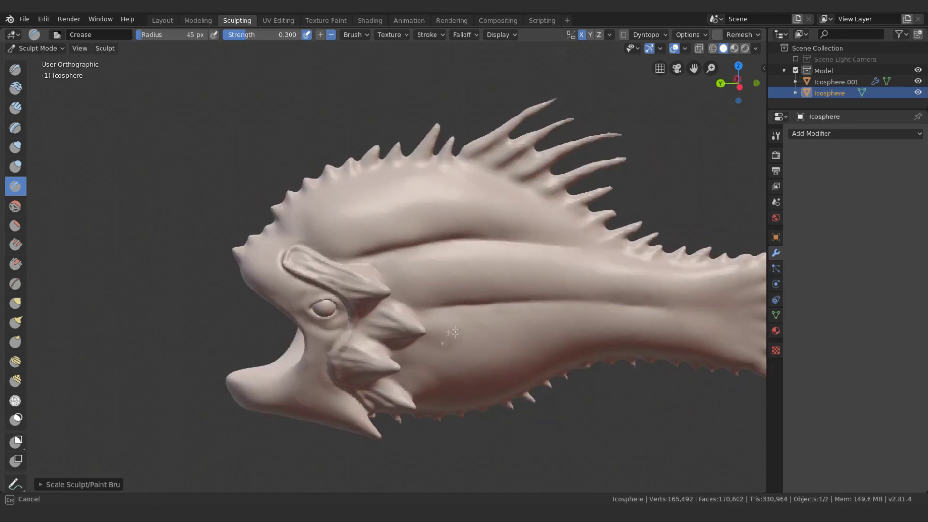
middle_click_drag(486, 361, 536, 289)
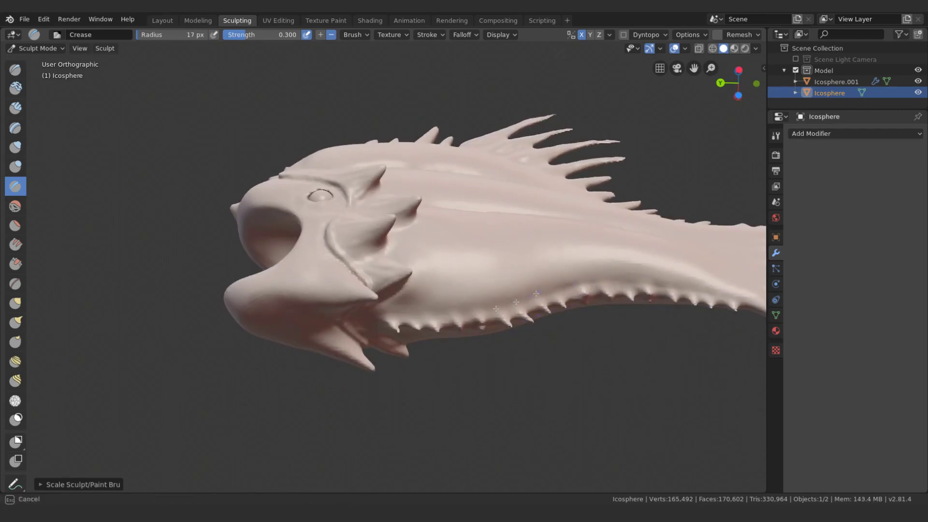
middle_click_drag(507, 309, 611, 328)
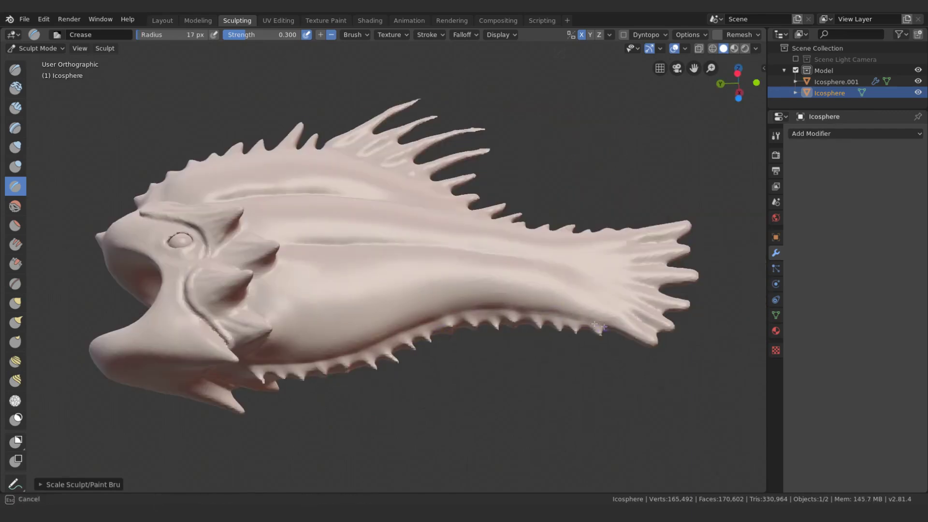
middle_click_drag(526, 310, 559, 327)
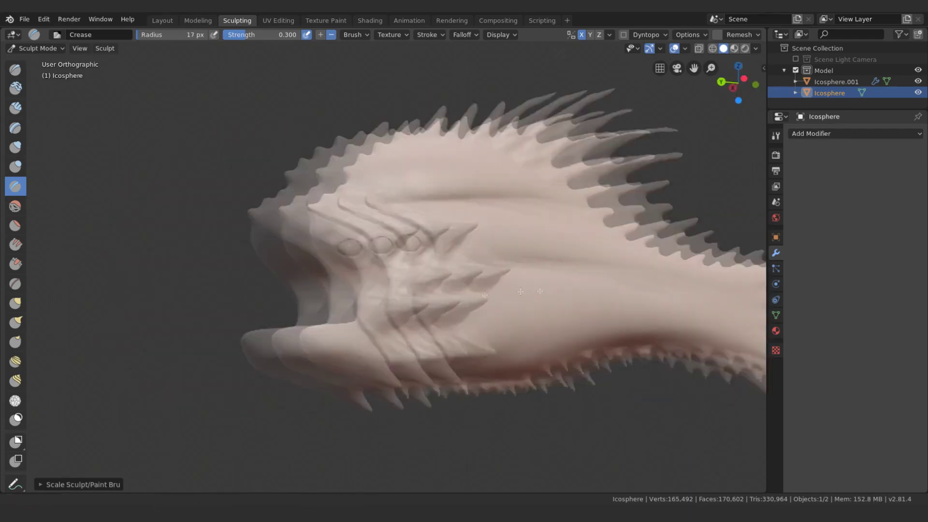
mouse_move(317, 245)
middle_mouse_down()
mouse_move(469, 278)
mouse_move(376, 356)
mouse_move(471, 276)
mouse_move(404, 311)
mouse_move(394, 297)
middle_mouse_up()
- Switch to Grab and orbit around the eye to a new side angle on the head
key("g")
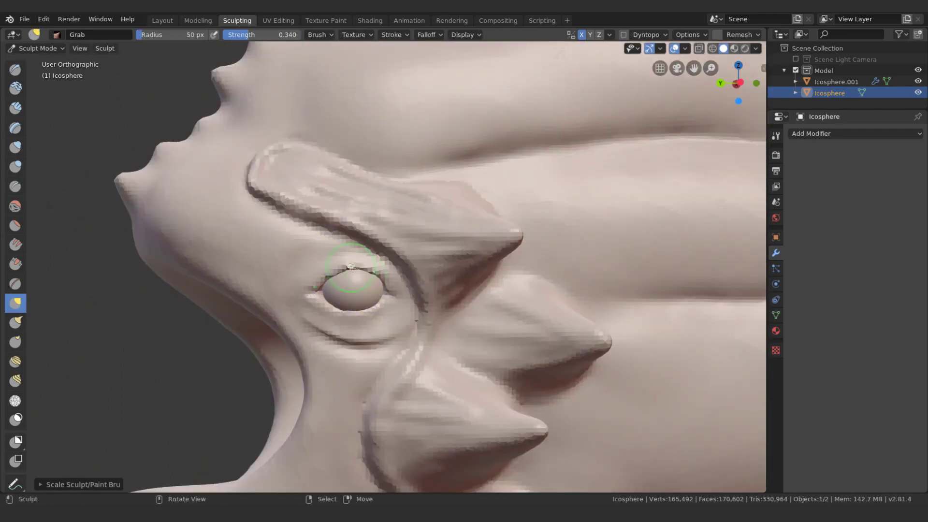
mouse_move(375, 314)
middle_mouse_down()
mouse_move(406, 300)
mouse_move(516, 332)
mouse_move(409, 244)
mouse_move(454, 221)
middle_mouse_up()
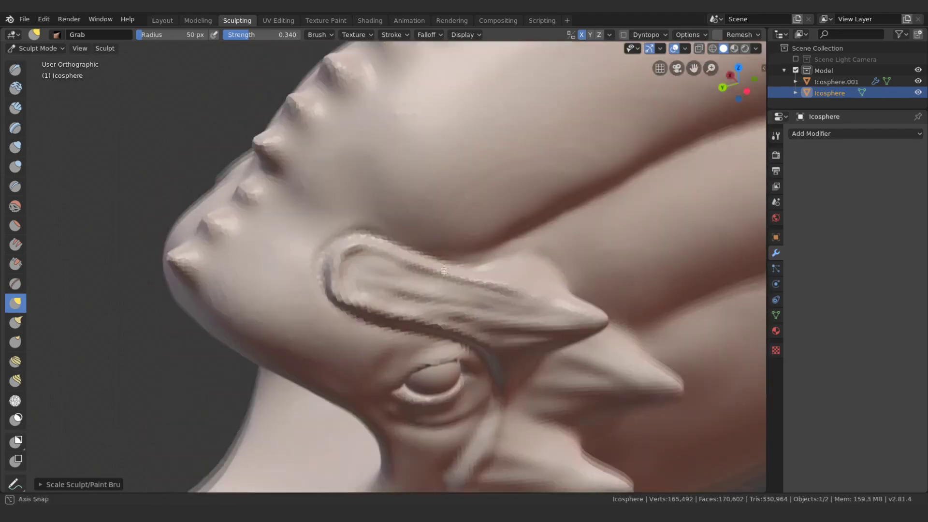
mouse_move(467, 228)
middle_mouse_down()
mouse_move(398, 387)
mouse_move(449, 345)
mouse_move(519, 340)
mouse_move(435, 314)
middle_mouse_up()
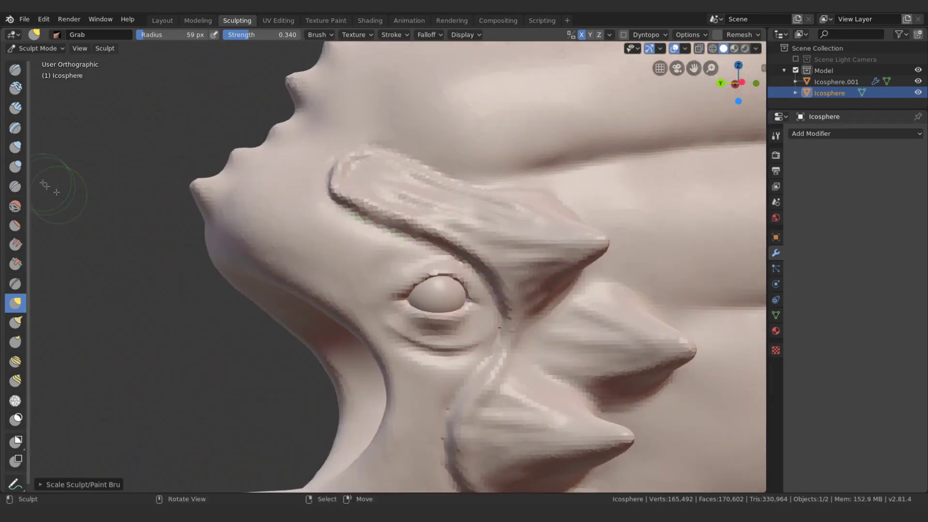
- Use the Crease brush at about 0.6 strength to crease the skin around the eye socket
left_click(15, 187)
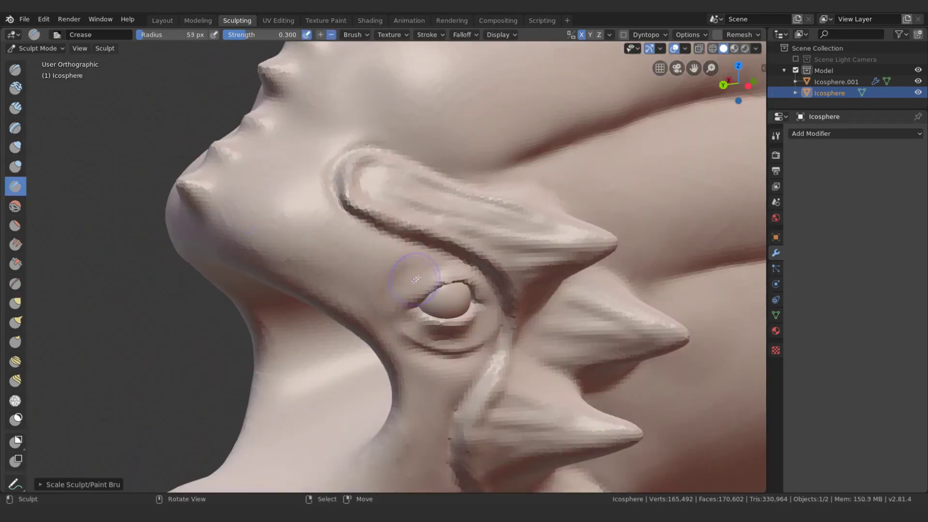
middle_click_drag(408, 288, 453, 266, "shift")
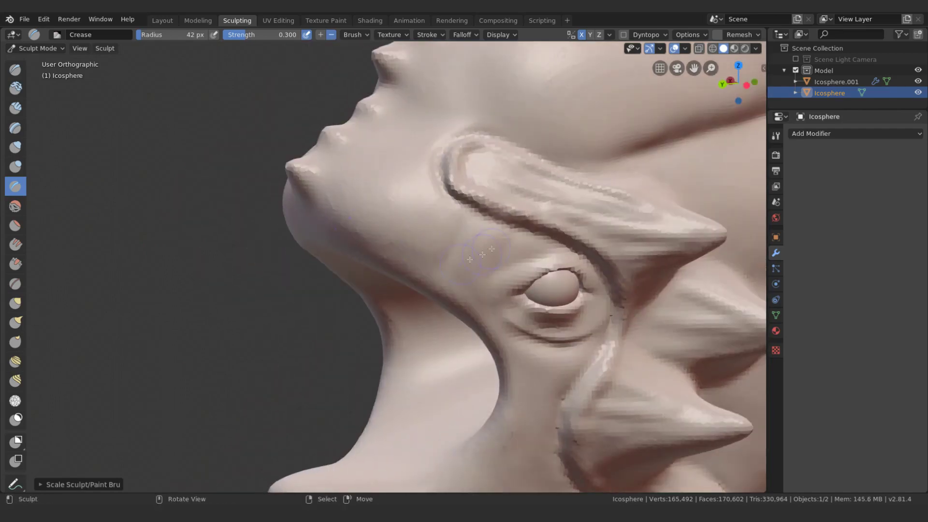
key("shift+f")
mouse_move(457, 266)
middle_mouse_down()
mouse_move(475, 256)
mouse_move(337, 218)
mouse_move(365, 241)
mouse_move(411, 237)
mouse_move(435, 252)
middle_mouse_up()
scroll(475, 256, "down", 3)
left_click(15, 264)
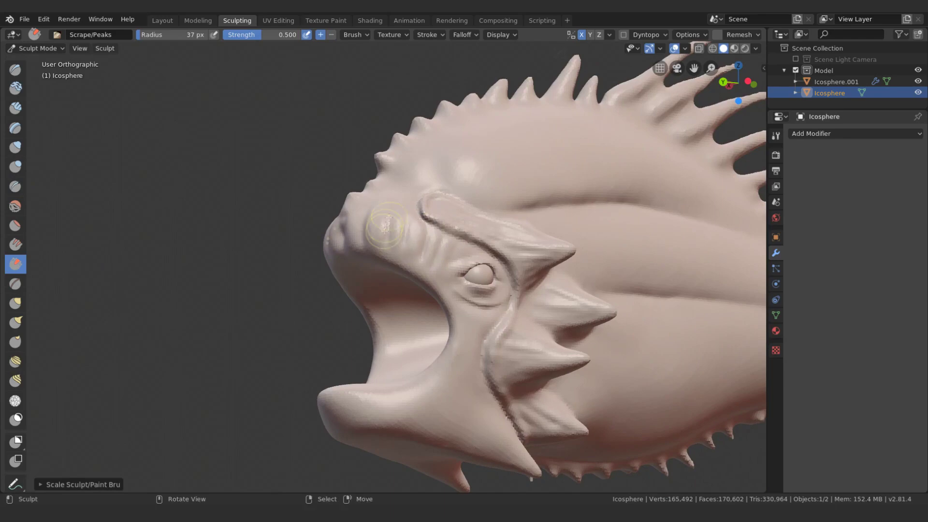
- Orbit from tilted angles to a front view of the face and eye, then zoom in
middle_click_drag(375, 237, 364, 243)
mouse_move(386, 207)
middle_mouse_down()
mouse_move(370, 166)
mouse_move(442, 237)
middle_mouse_up()
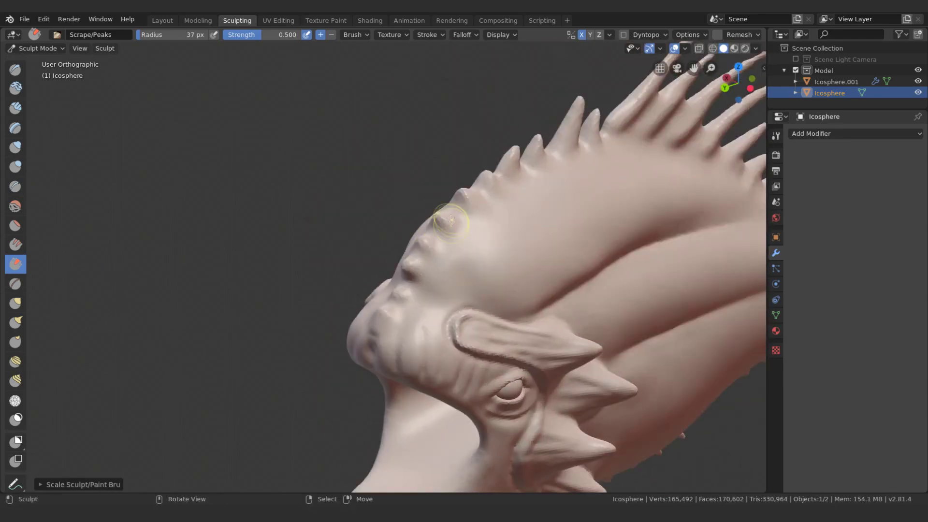
middle_click_drag(464, 192, 502, 186)
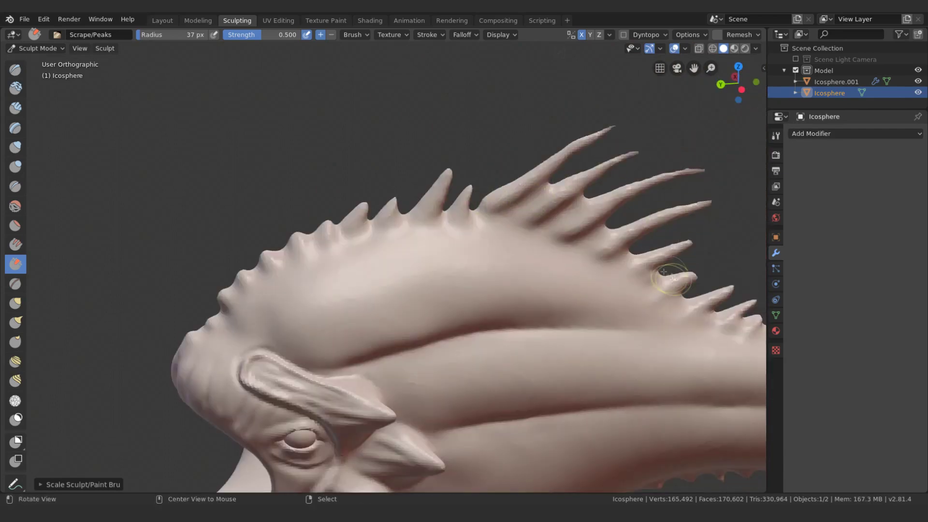
middle_click_drag(669, 275, 444, 232)
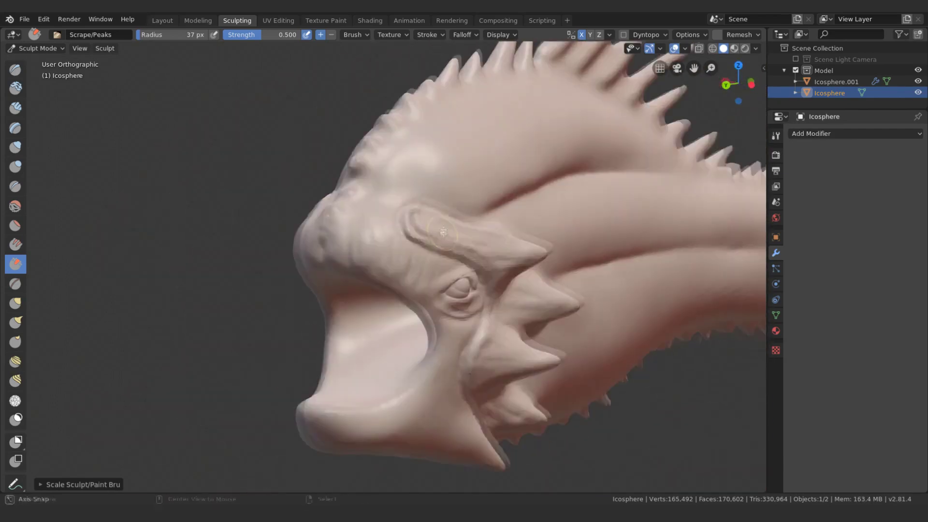
scroll(443, 232, "up", 5)
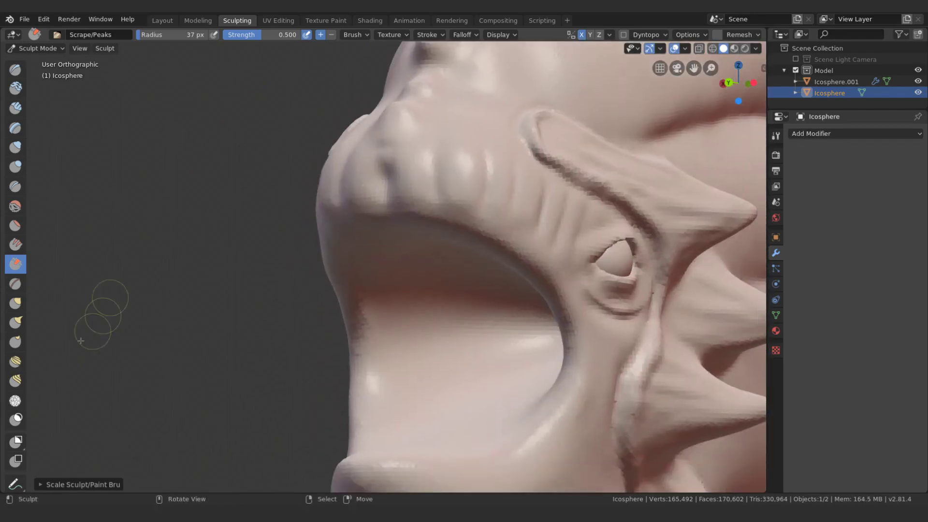
- With Snake Hook, pull seven fangs down from the upper jaw
left_click(15, 322)
middle_click_drag(234, 259, 208, 262)
left_click_drag(304, 212, 308, 266)
left_click_drag(358, 206, 353, 263)
left_click_drag(396, 219, 388, 266)
left_click_drag(429, 227, 422, 271)
mouse_move(463, 249)
left_mouse_down()
mouse_move(455, 310)
mouse_move(502, 314)
left_mouse_up()
middle_click_drag(503, 315, 501, 252)
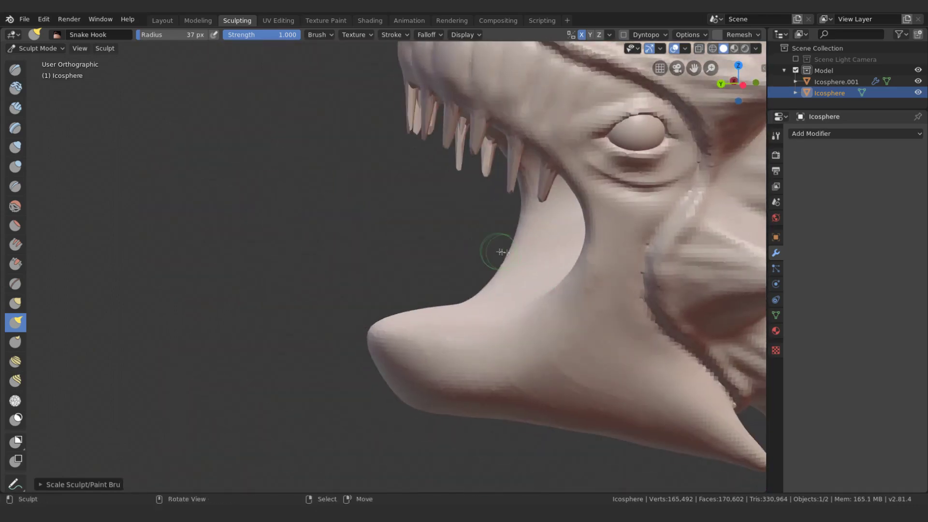
- Pull five fangs up along the lower jaw to its tip
left_click_drag(488, 289, 479, 250)
left_click_drag(462, 302, 440, 277)
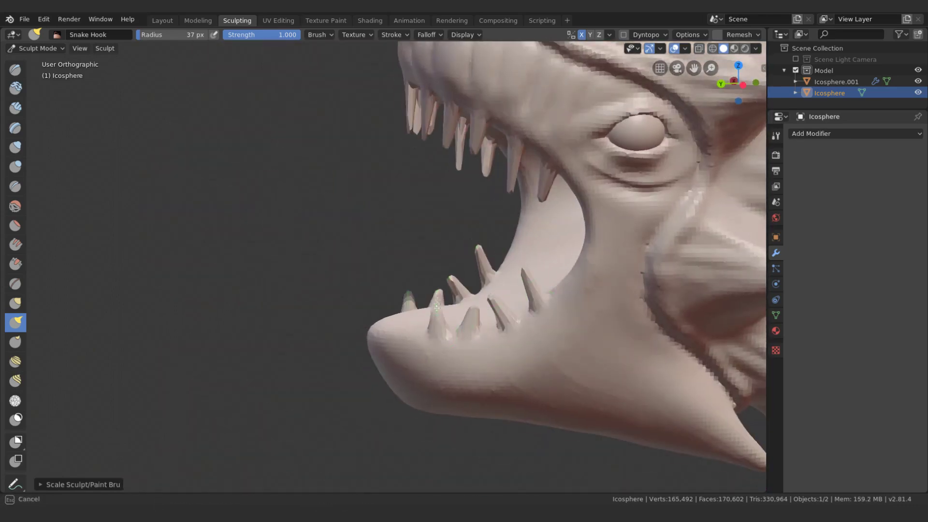
left_click_drag(411, 311, 414, 265)
left_click_drag(376, 333, 368, 291)
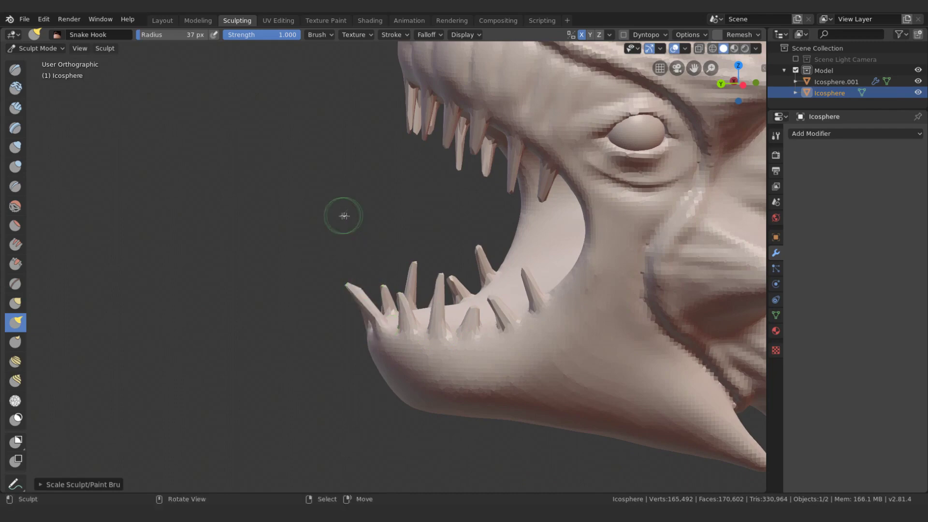
middle_click_drag(342, 216, 337, 241)
key("shift+c")
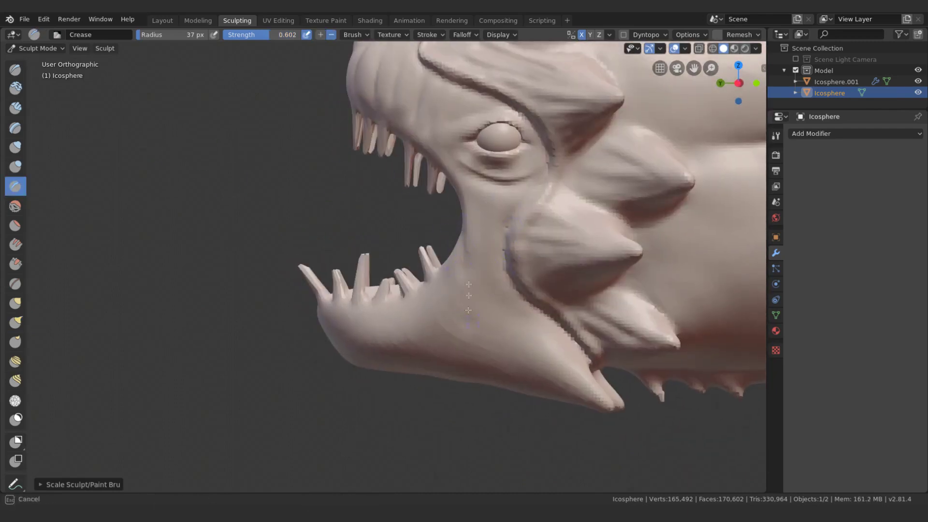
- Face the open mouth toward the viewer and build up the lower jaw with Clay Strips
middle_click_drag(469, 326, 503, 292)
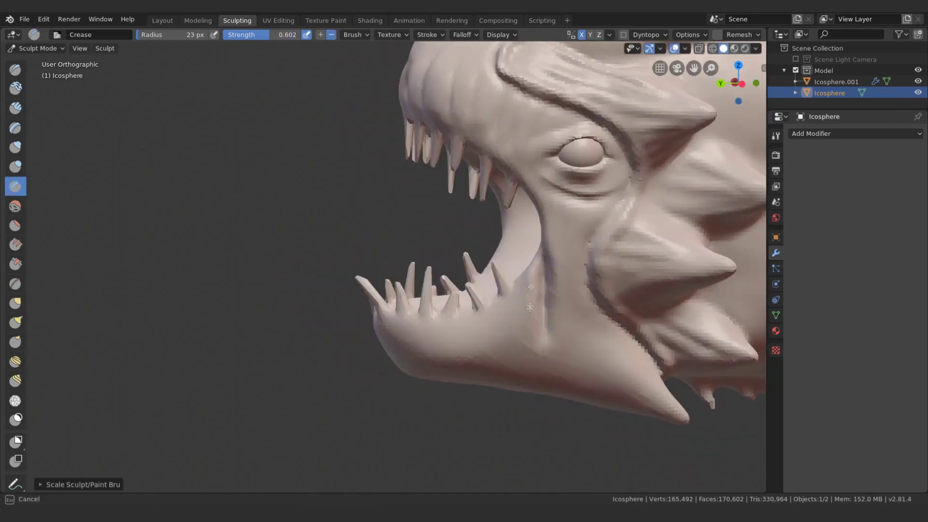
middle_click_drag(516, 329, 602, 302)
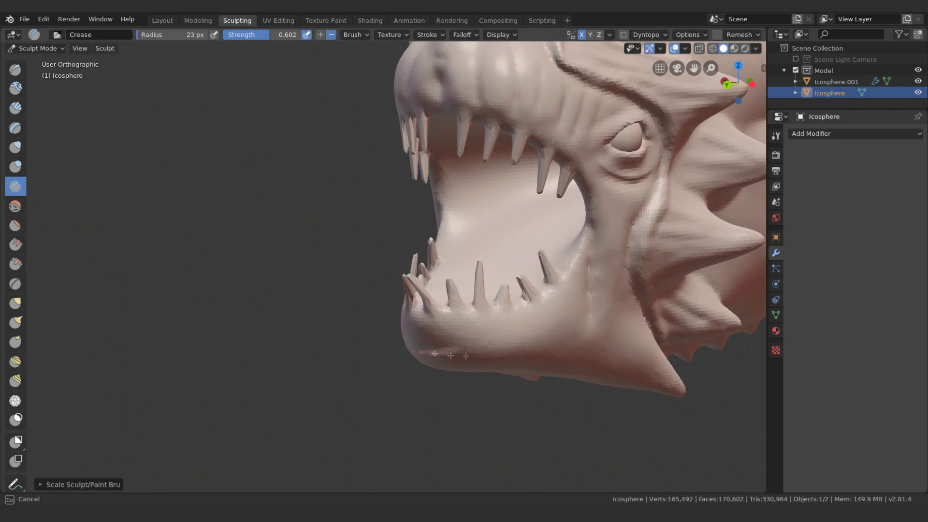
key("c")
left_click_drag(445, 347, 540, 337)
left_click(427, 34)
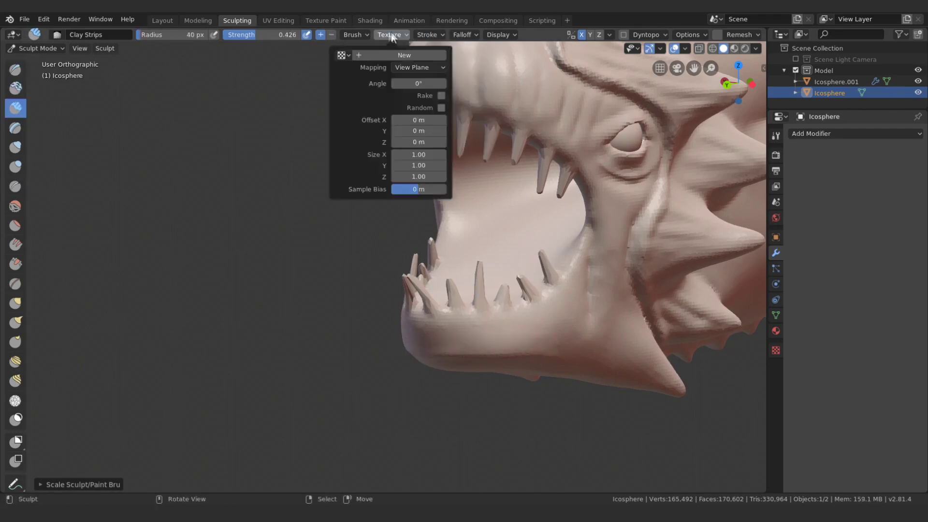
middle_click_drag(440, 346, 441, 282)
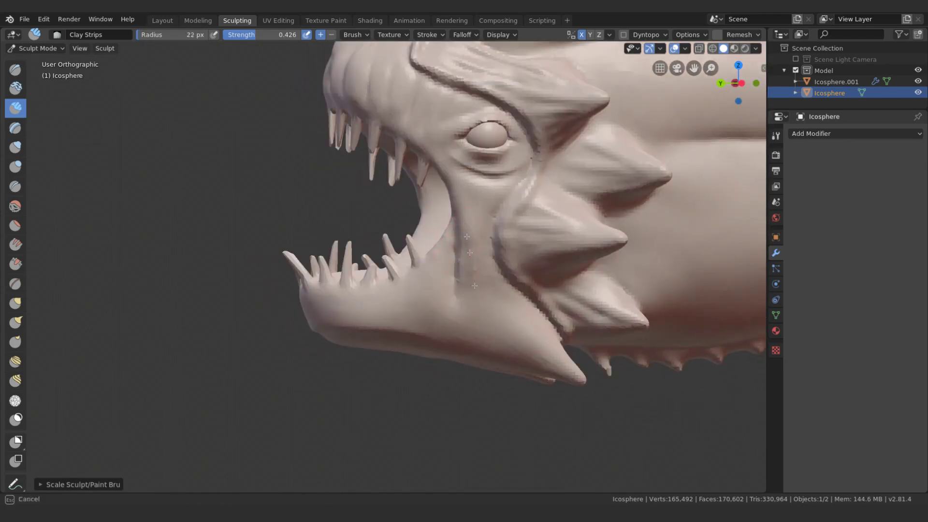
- Crease the cheek beside the open mouth, then set Scrape/Peaks to 58 px
key("shift+c")
mouse_move(536, 227)
middle_mouse_down()
mouse_move(597, 259)
mouse_move(602, 201)
middle_mouse_up()
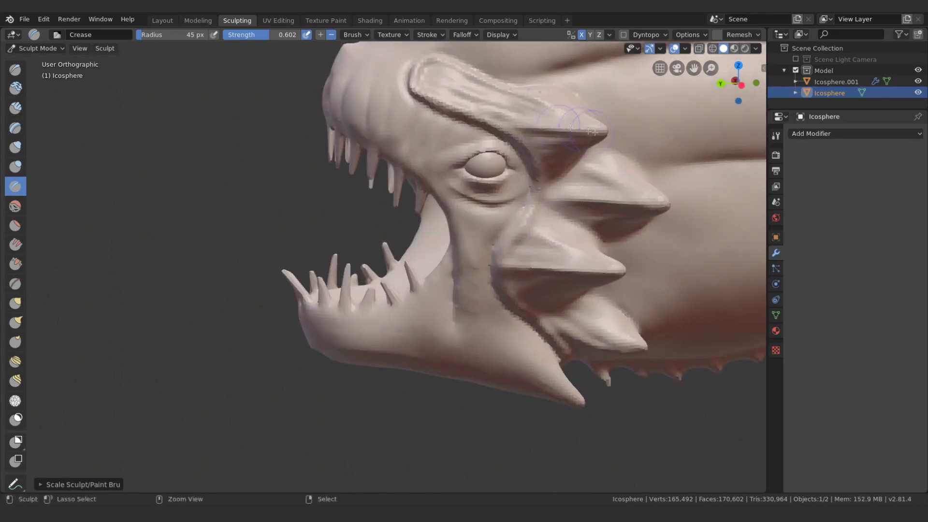
middle_click_drag(619, 137, 604, 159)
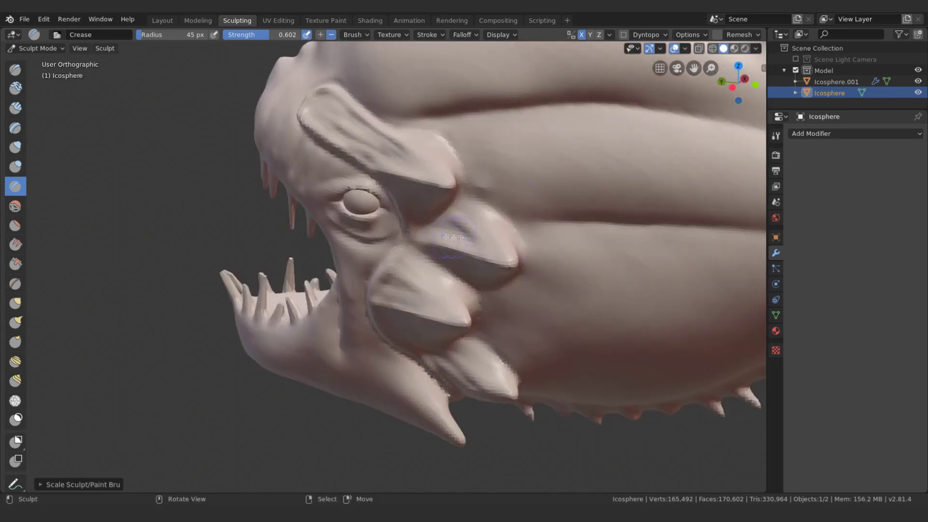
left_click(15, 264)
mouse_move(532, 242)
middle_mouse_down()
mouse_move(589, 140)
mouse_move(575, 172)
middle_mouse_up()
key("bracketright")
key("bracketright")
key("bracketright")
- Scrape texture into the lower gill spike, then turn the head to face the viewer
left_click_drag(479, 244, 532, 233)
middle_click_drag(532, 232, 561, 252)
left_click_drag(547, 338, 600, 357)
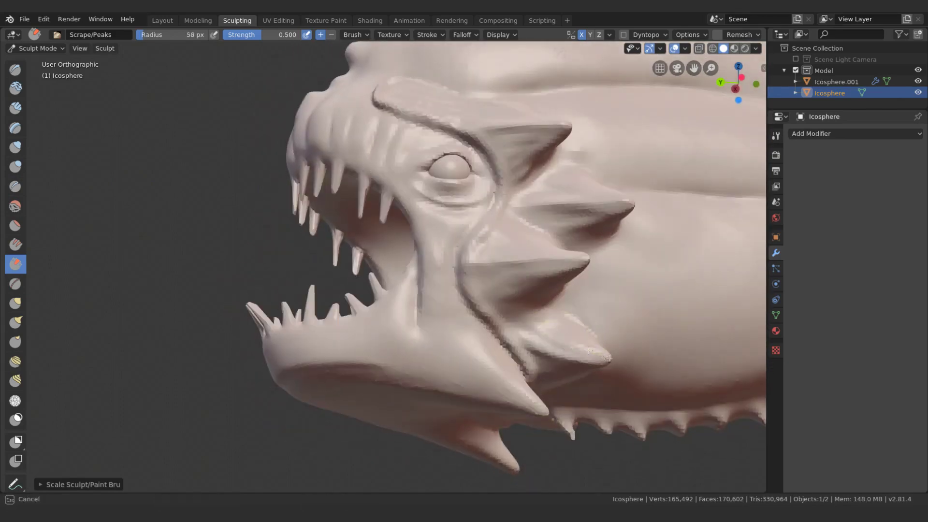
middle_click_drag(592, 350, 594, 267)
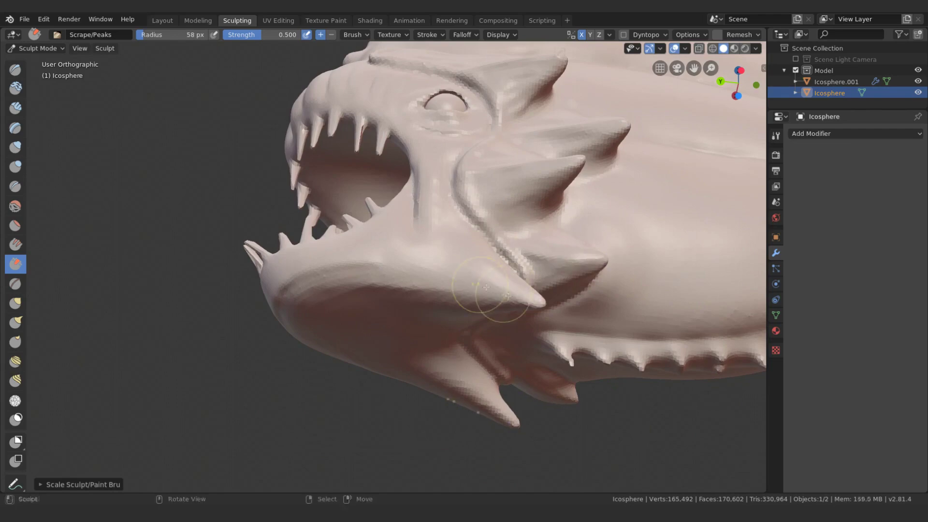
middle_click_drag(483, 300, 532, 227)
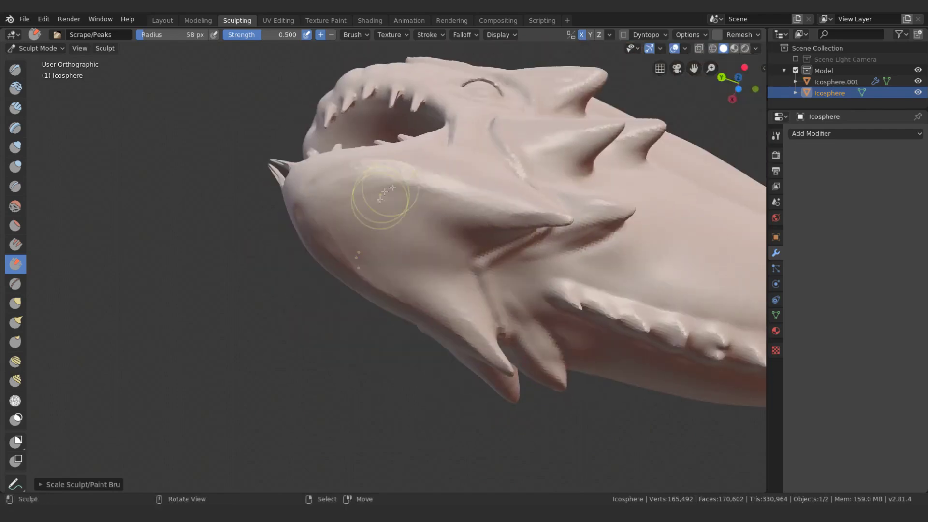
mouse_move(307, 197)
middle_mouse_down()
mouse_move(404, 346)
mouse_move(483, 368)
mouse_move(484, 338)
middle_mouse_up()
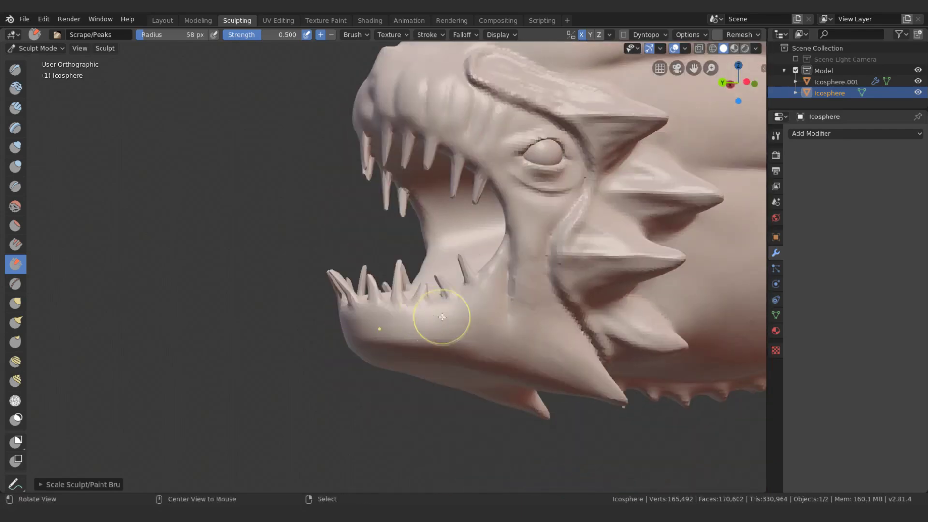
- Settle on the Crease brush and move in on a side view of the head
left_click(15, 187)
left_click(15, 264)
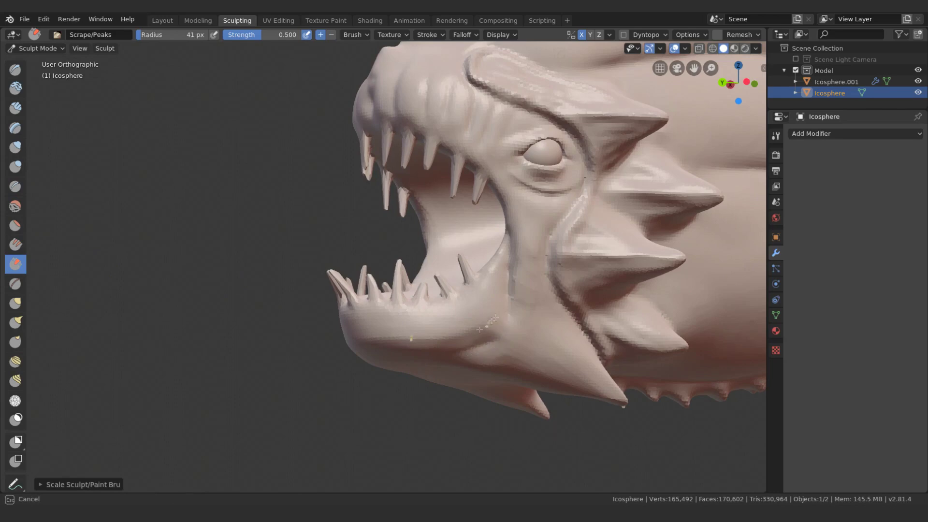
left_click(484, 333)
mouse_move(580, 381)
middle_mouse_down()
mouse_move(425, 286)
mouse_move(563, 264)
middle_mouse_up()
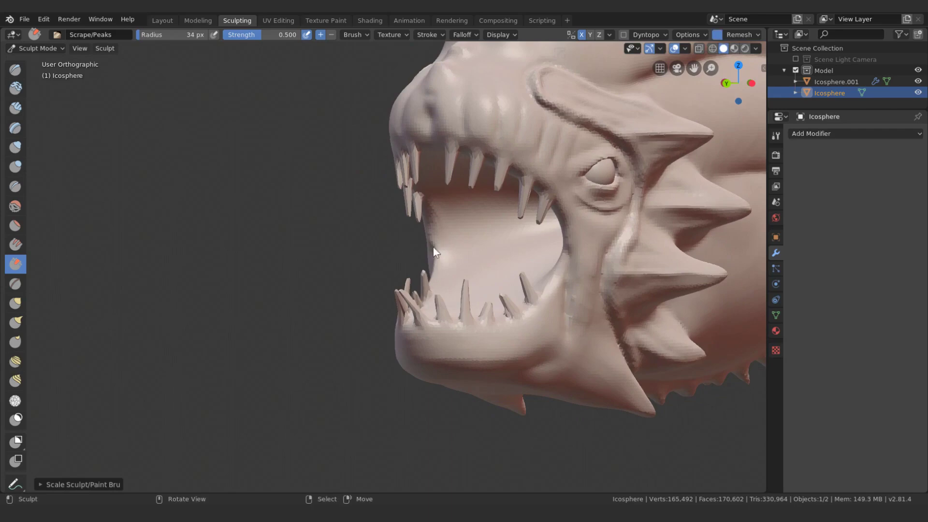
middle_click_drag(434, 248, 441, 280)
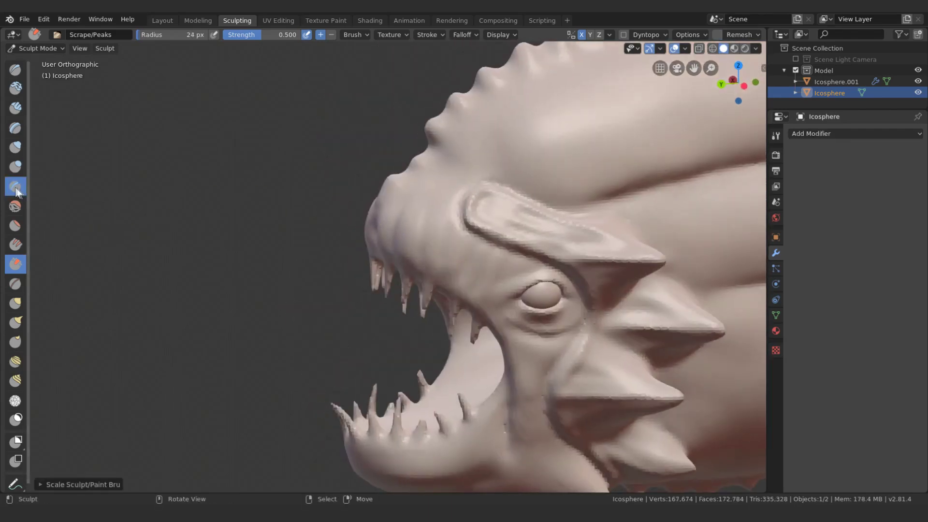
left_click(16, 190)
mouse_move(421, 243)
middle_mouse_down()
mouse_move(469, 244)
mouse_move(464, 290)
mouse_move(488, 380)
middle_mouse_up()
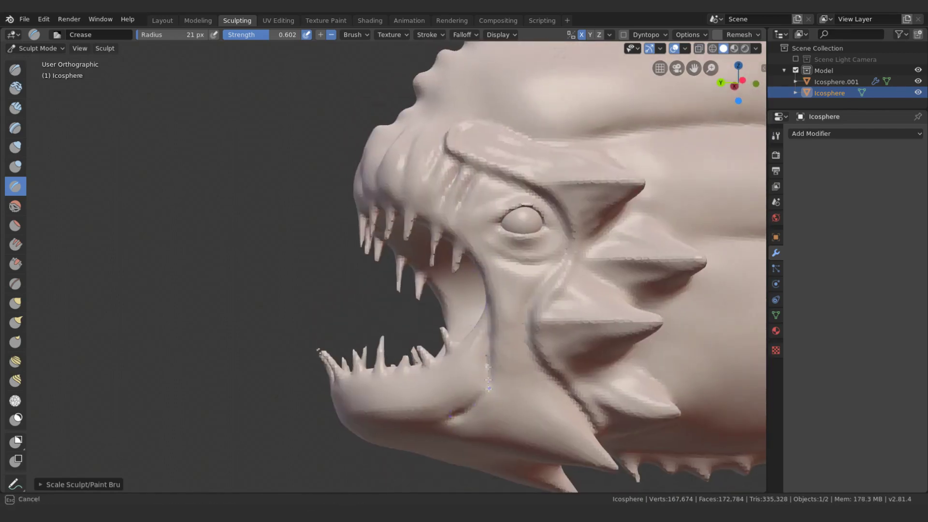
- Zoom and orbit around the head and jaw to frame the eye ridges
scroll(359, 306, "down", 3)
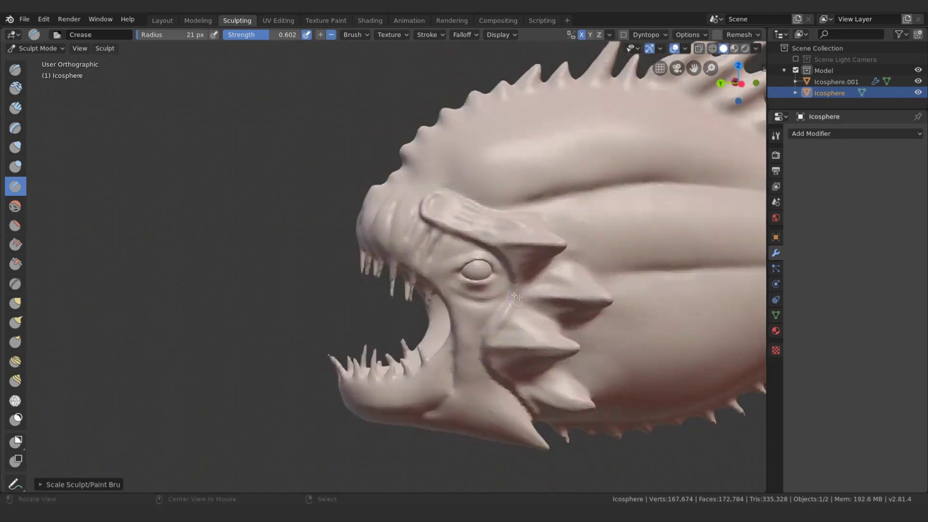
scroll(359, 306, "down", 2)
scroll(359, 306, "down", 2)
scroll(360, 306, "up", 2)
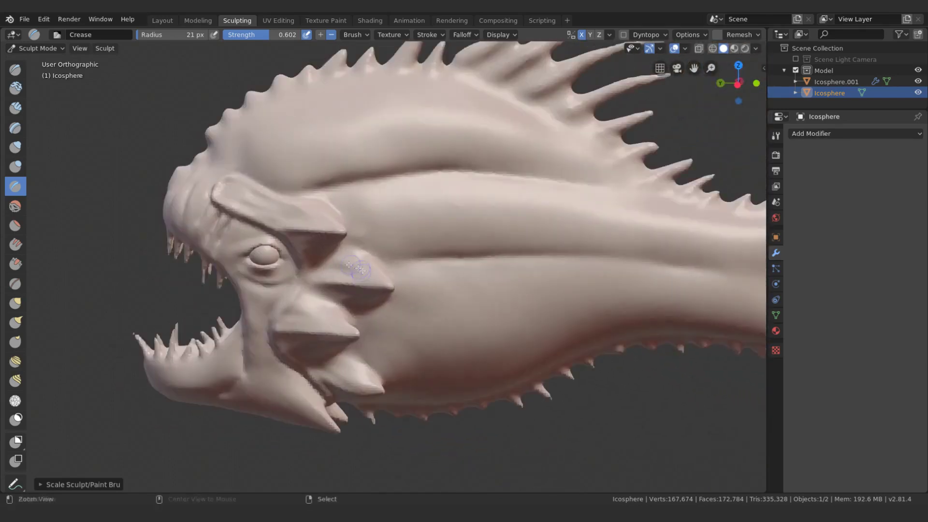
scroll(360, 306, "up", 2)
scroll(359, 306, "up", 2)
scroll(441, 314, "down", 3)
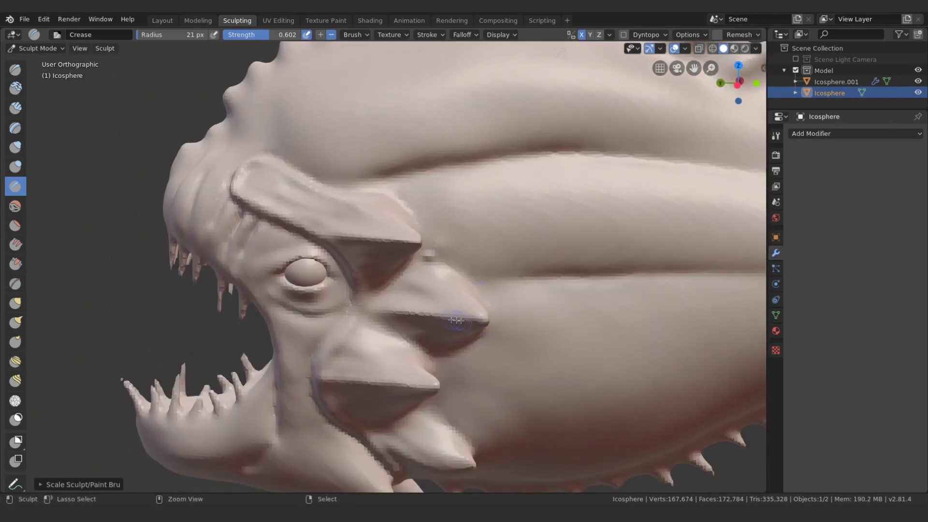
middle_click_drag(483, 322, 489, 337)
middle_click_drag(534, 430, 536, 345)
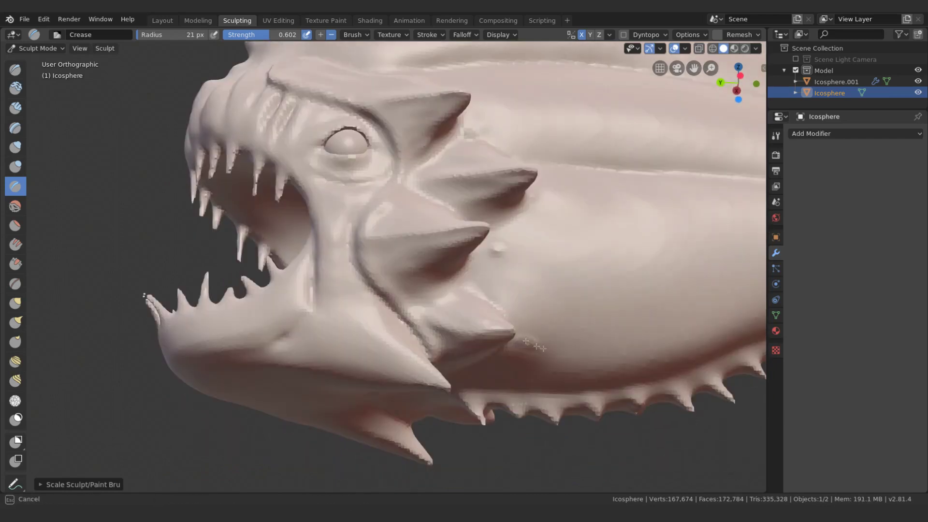
middle_click_drag(468, 131, 444, 300)
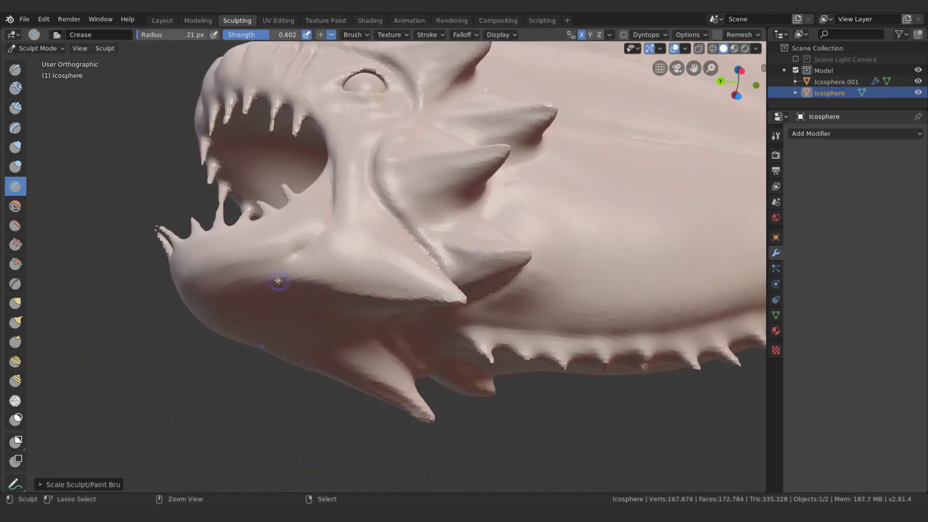
middle_click_drag(382, 230, 359, 274)
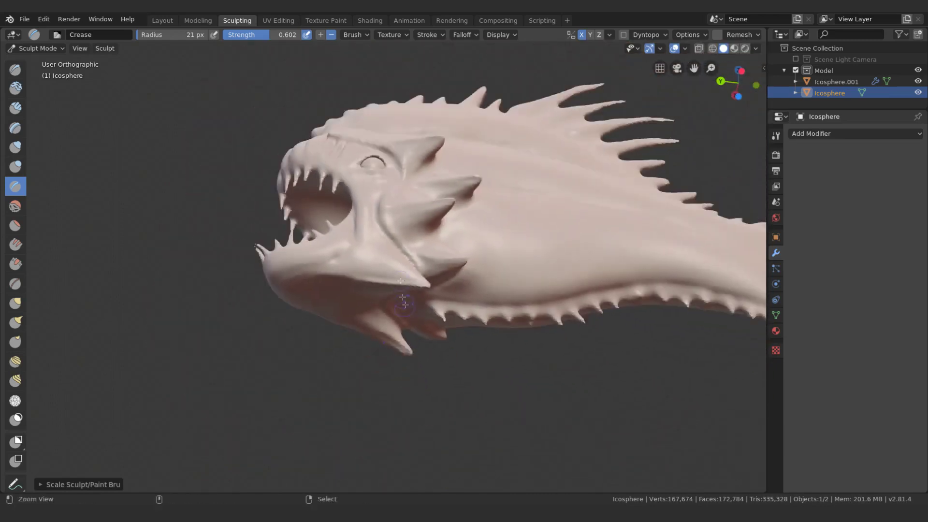
scroll(359, 274, "up", 4)
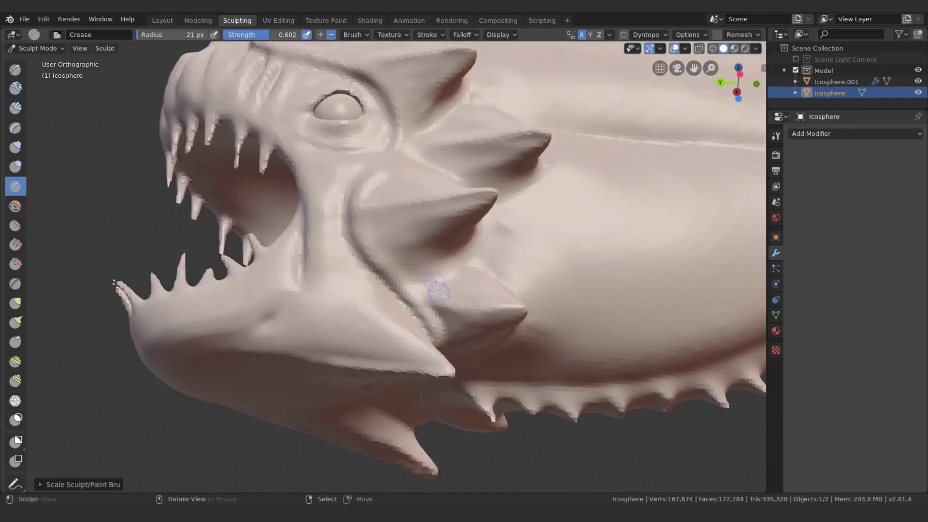
middle_click_drag(420, 277, 372, 327)
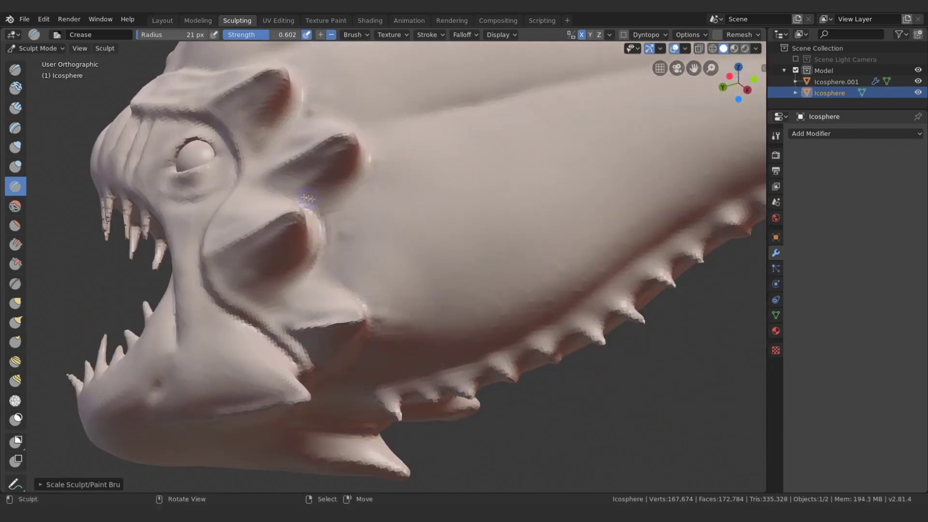
middle_click_drag(304, 201, 292, 221)
scroll(292, 221, "up", 2)
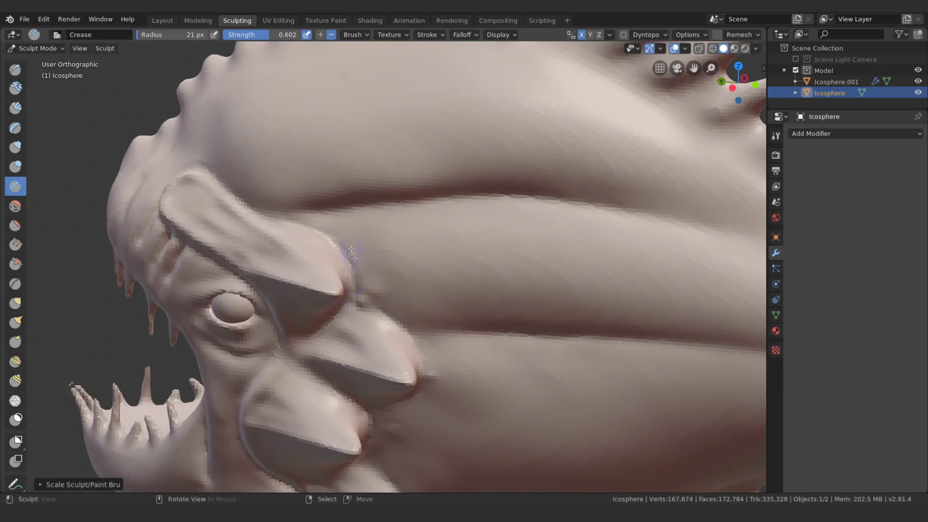
scroll(355, 273, "down", 3)
middle_click_drag(355, 273, 394, 242)
scroll(394, 242, "up", 3)
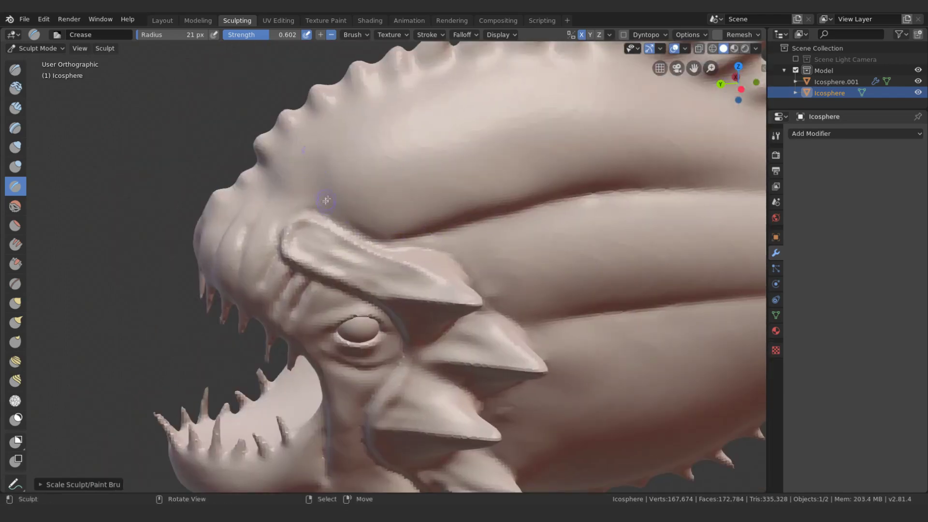
- Carve crease grooves along the brow bulge and upper head ridge, then check them from several angles
left_click_drag(331, 203, 350, 141)
middle_click_drag(349, 208, 369, 228)
left_click_drag(394, 244, 431, 213)
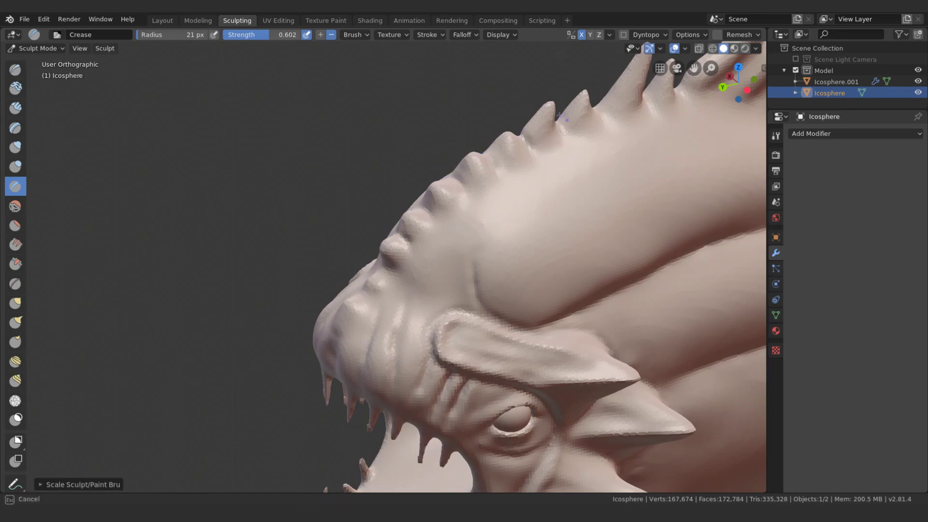
middle_click_drag(341, 273, 394, 286)
mouse_move(394, 286)
left_mouse_down()
mouse_move(416, 292)
mouse_move(415, 309)
left_mouse_up()
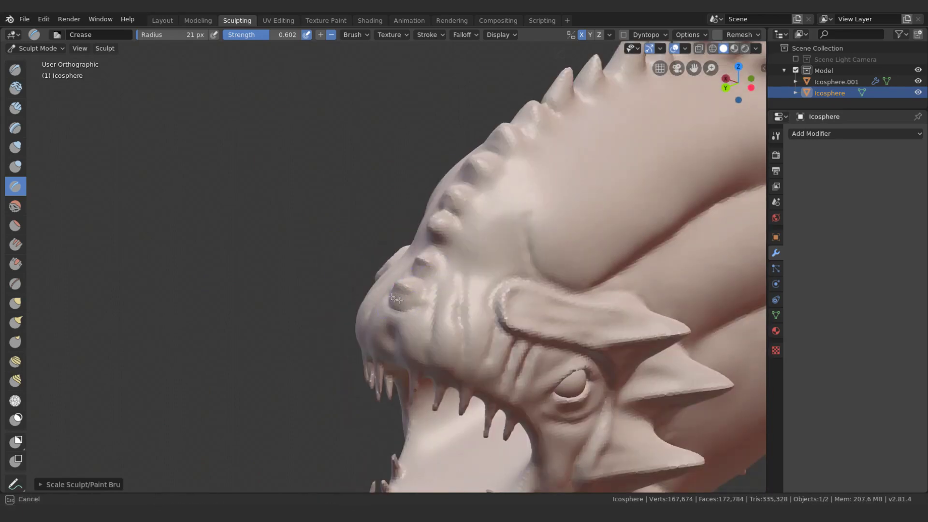
mouse_move(414, 289)
middle_mouse_down()
mouse_move(493, 317)
mouse_move(520, 278)
mouse_move(514, 256)
mouse_move(482, 293)
middle_mouse_up()
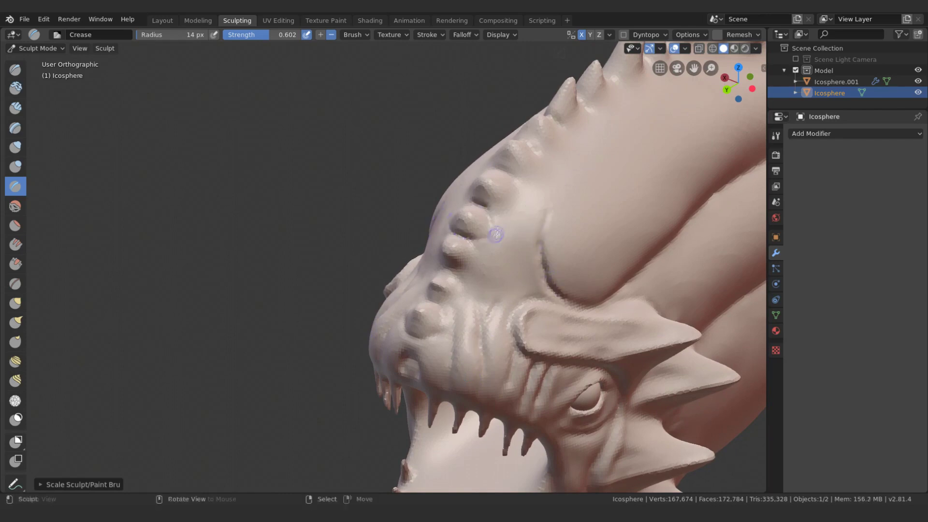
middle_click_drag(494, 234, 499, 265)
mouse_move(526, 222)
middle_mouse_down()
mouse_move(506, 308)
mouse_move(543, 330)
middle_mouse_up()
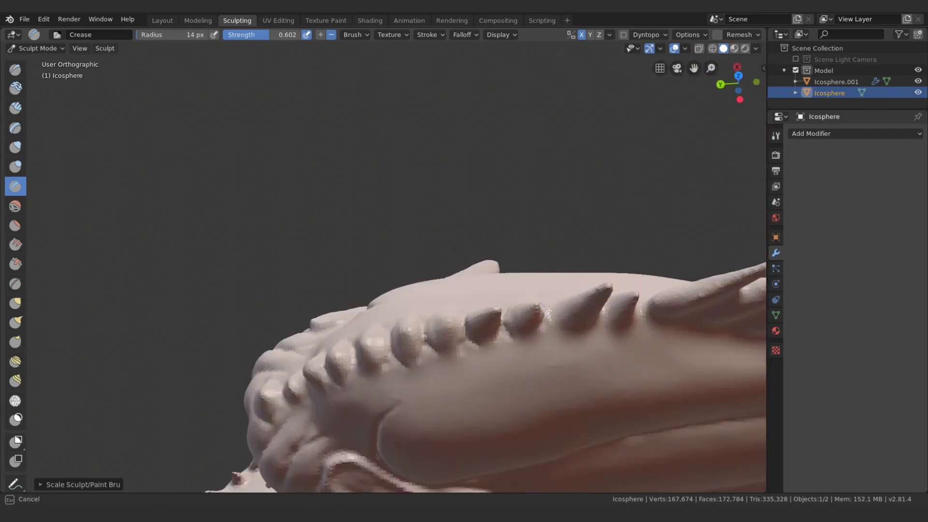
mouse_move(600, 319)
middle_mouse_down()
mouse_move(513, 261)
mouse_move(492, 264)
middle_mouse_up()
- Frame the tail fin and crease lines between its lower fingers
middle_click_drag(587, 269, 589, 256)
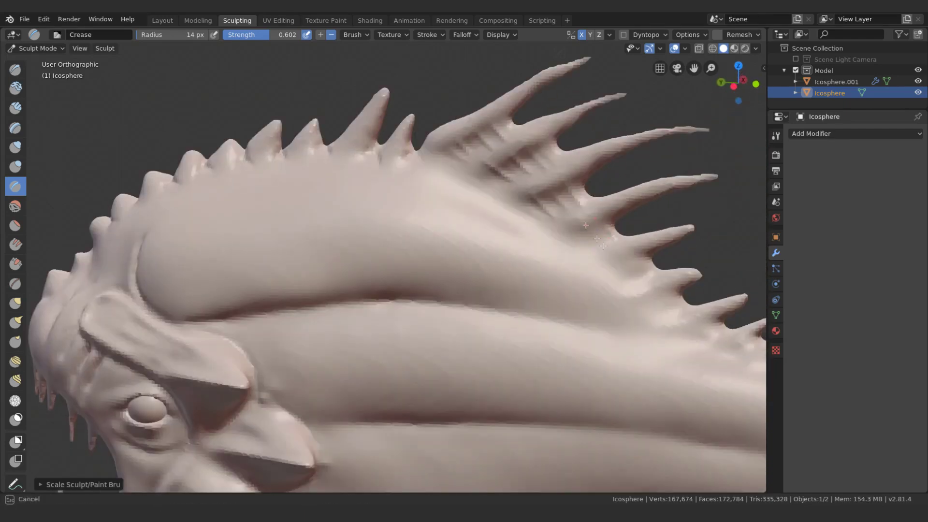
scroll(512, 266, "up", 2)
scroll(516, 272, "up", 2)
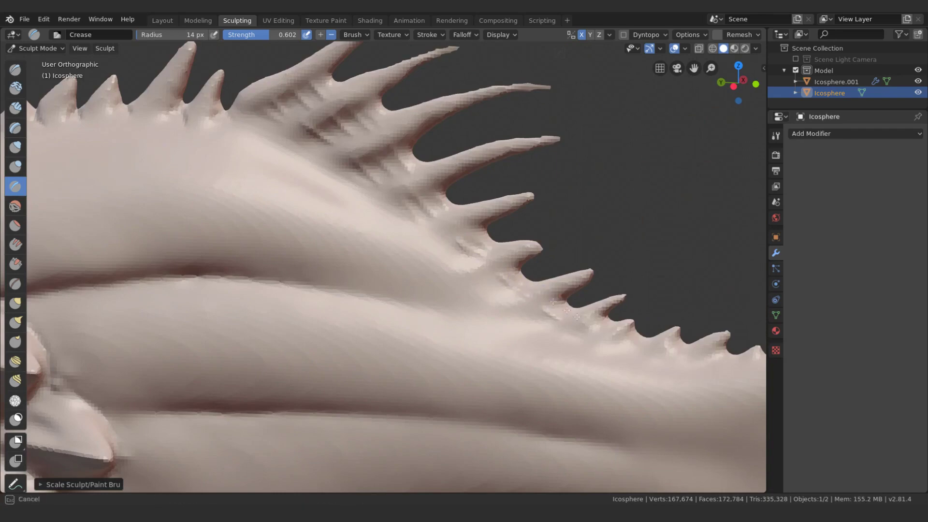
scroll(563, 315, "down", 5)
scroll(484, 290, "down", 2)
scroll(532, 251, "up", 5)
middle_click_drag(532, 251, 534, 250)
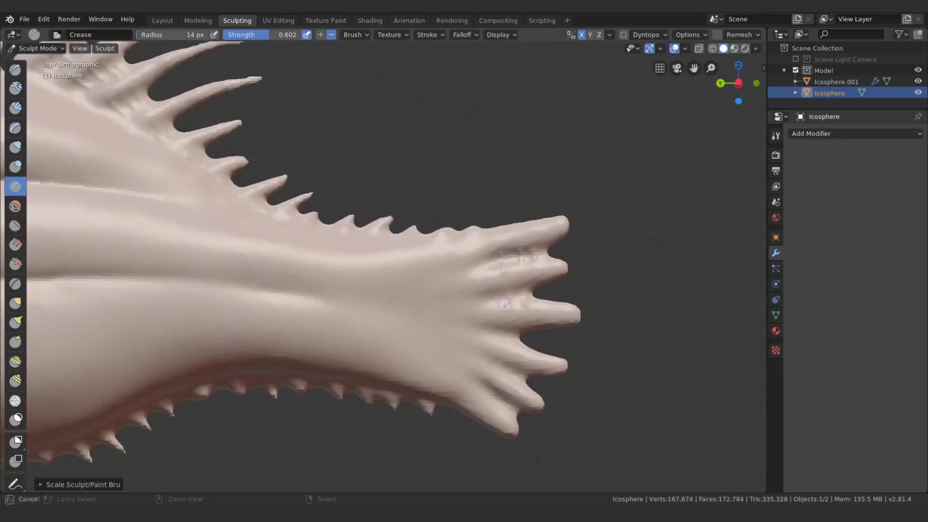
left_click_drag(504, 379, 504, 341)
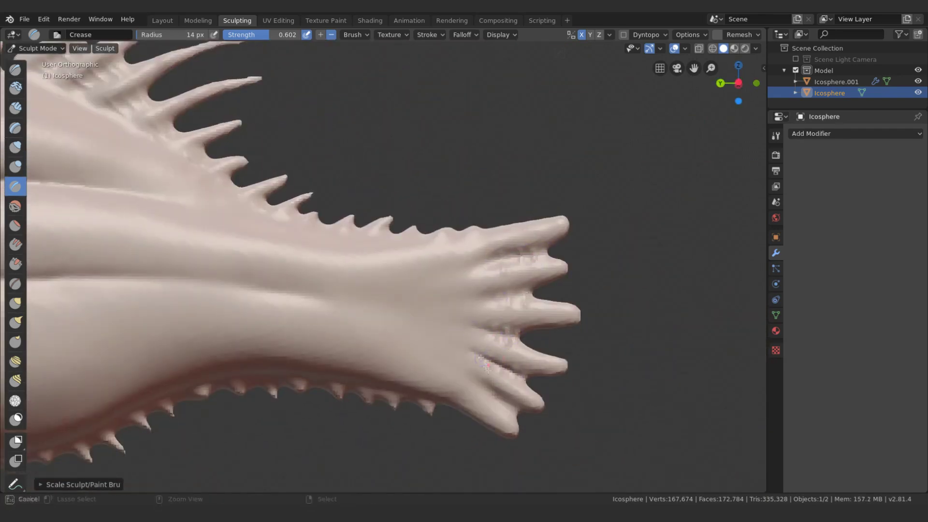
- Resize the brush to 24 px and orbit around the whole fish
key("bracketright")
key("bracketright")
key("bracketright")
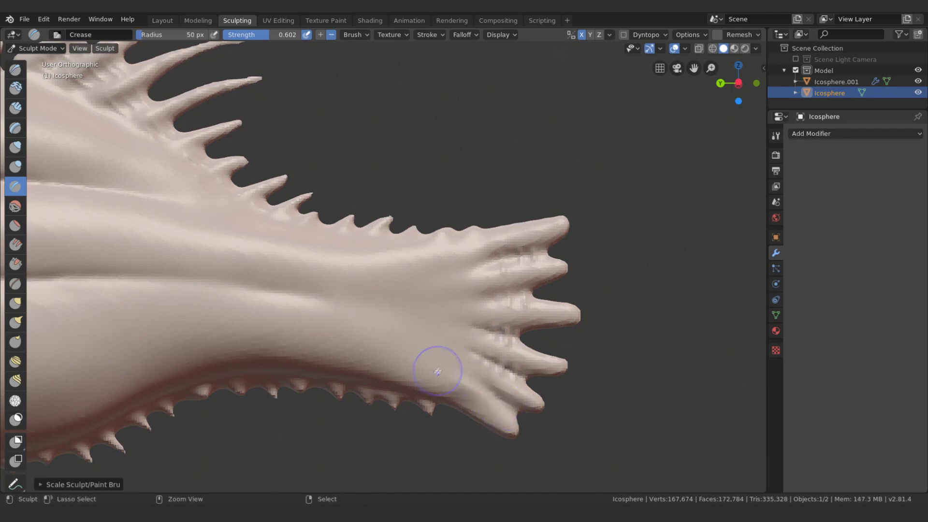
left_click_drag(459, 383, 429, 361)
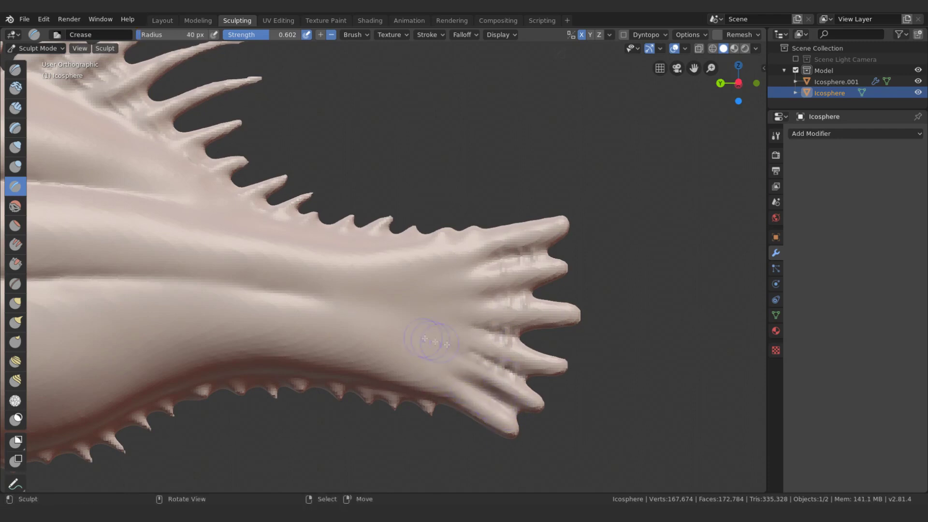
key("bracketright")
key("bracketright")
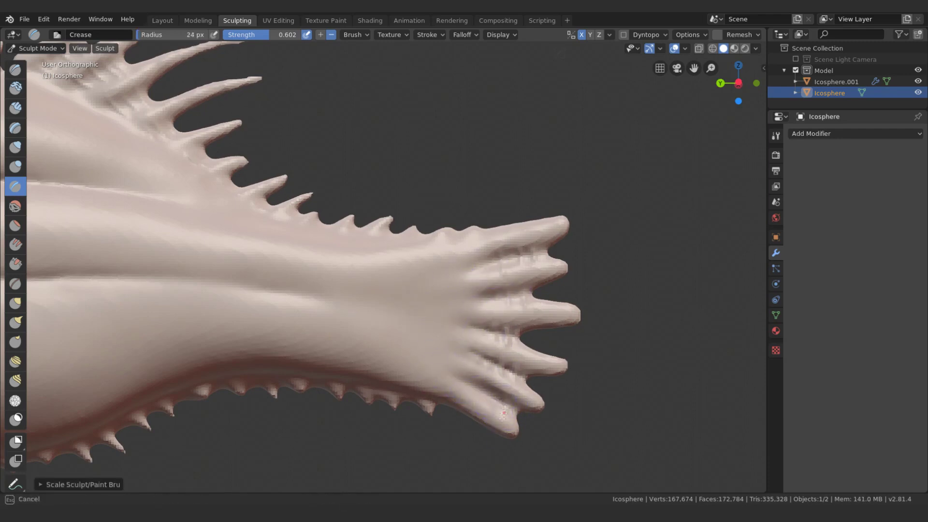
scroll(476, 399, "down", 5)
mouse_move(476, 399)
middle_mouse_down()
mouse_move(447, 287)
mouse_move(484, 295)
middle_mouse_up()
scroll(483, 295, "up", 6)
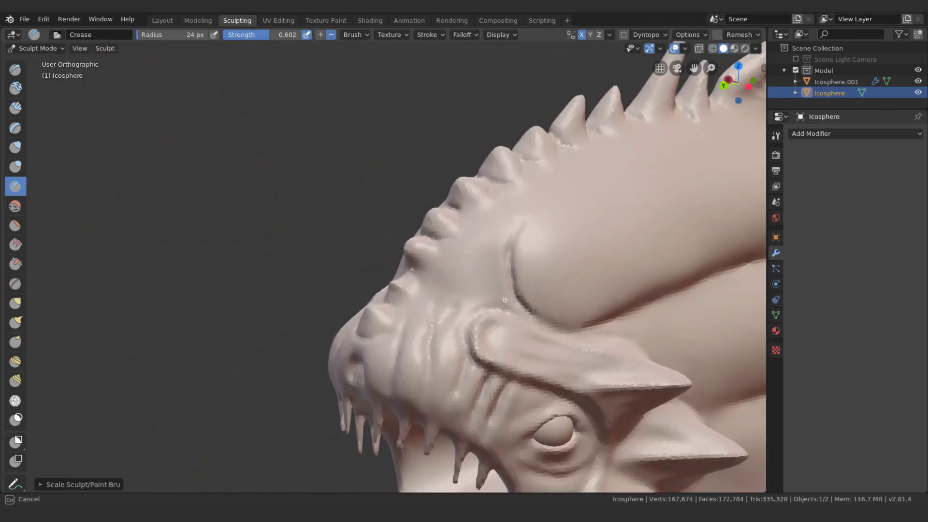
- Enable Dyntopo with Constant Detail detailing at resolution 40
key("n")
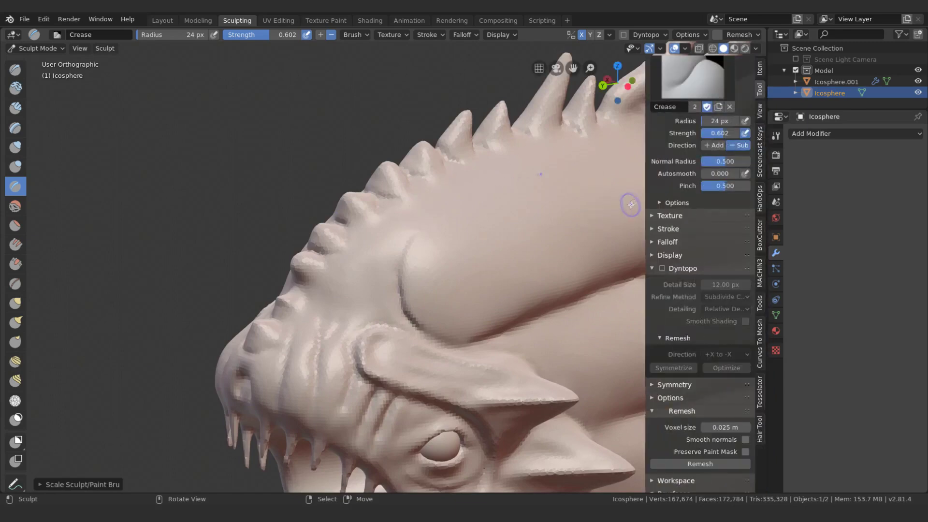
left_click(663, 269)
left_click_drag(645, 319, 628, 320)
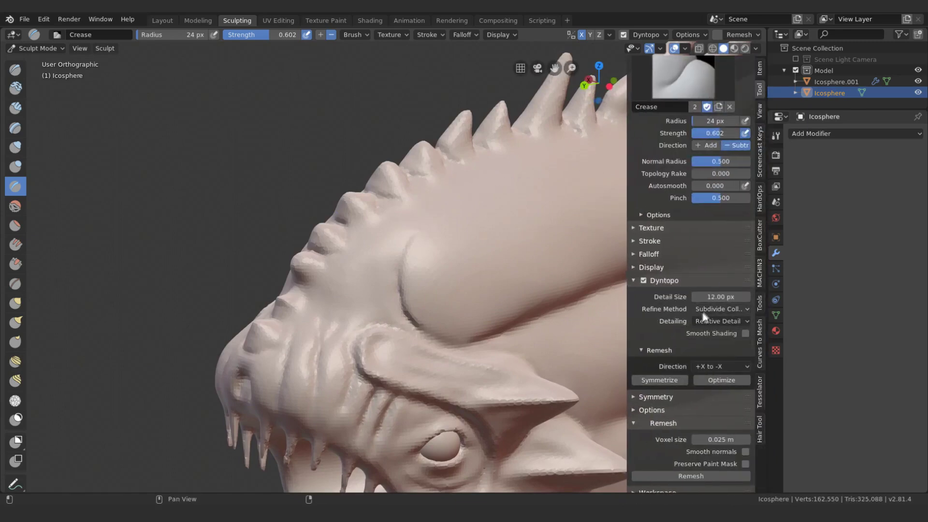
left_click(696, 325)
left_click(721, 333)
left_click(745, 297)
left_click(641, 288)
double_click(715, 297)
type("40")
key("Return")
- Shrink the brush to 14 px, check mesh density in wireframe, and enable Dyntopo smooth shading
key("f")
key("shift+z")
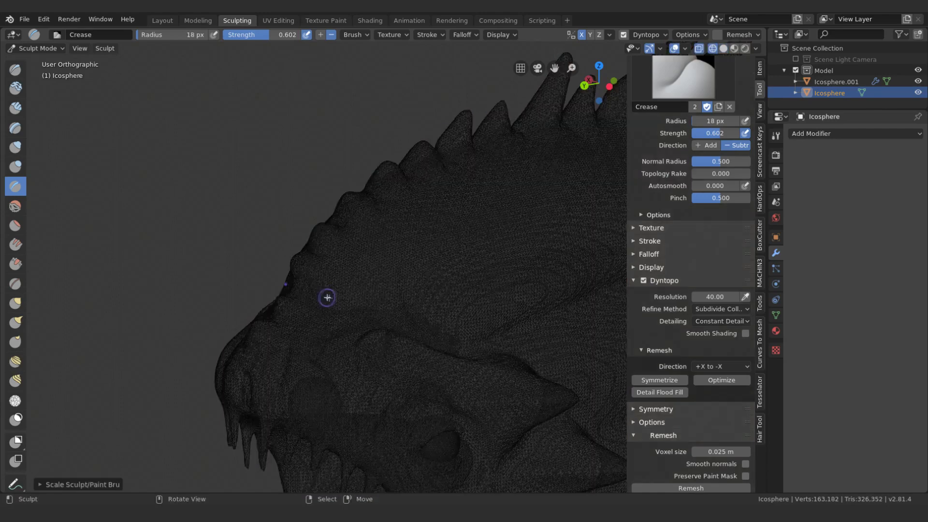
key("shift+z")
mouse_move(327, 298)
middle_mouse_down()
mouse_move(364, 260)
mouse_move(358, 298)
middle_mouse_up()
key("f")
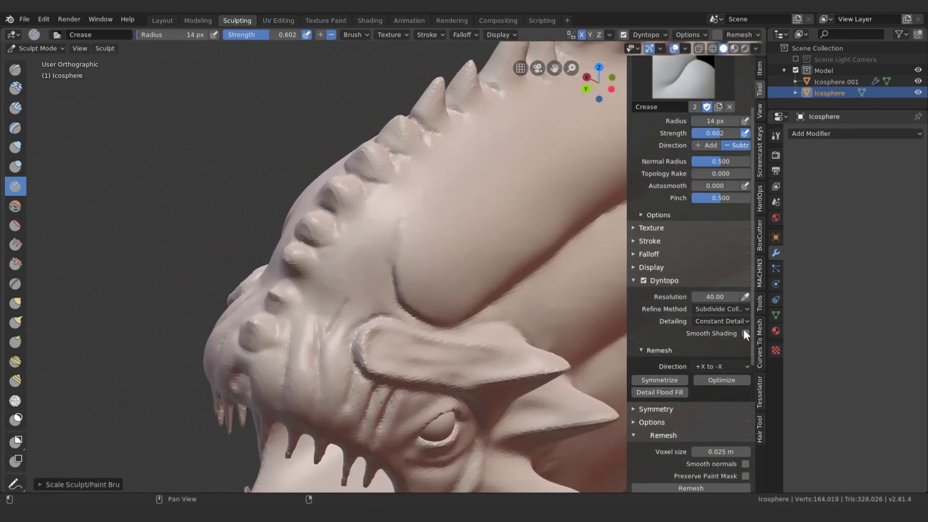
left_click(745, 334)
- Crease detail across the head, near the eye and beside the teeth
middle_click_drag(293, 304, 356, 294)
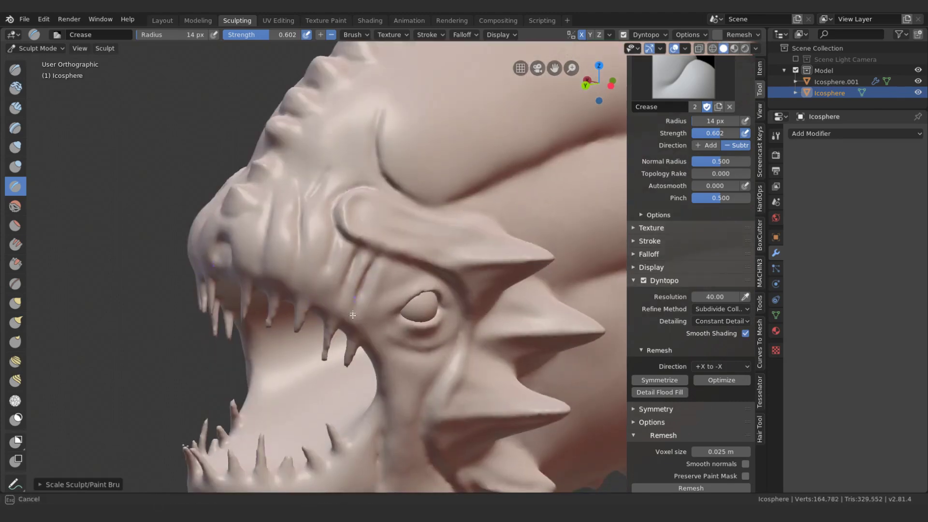
left_click_drag(336, 259, 321, 221)
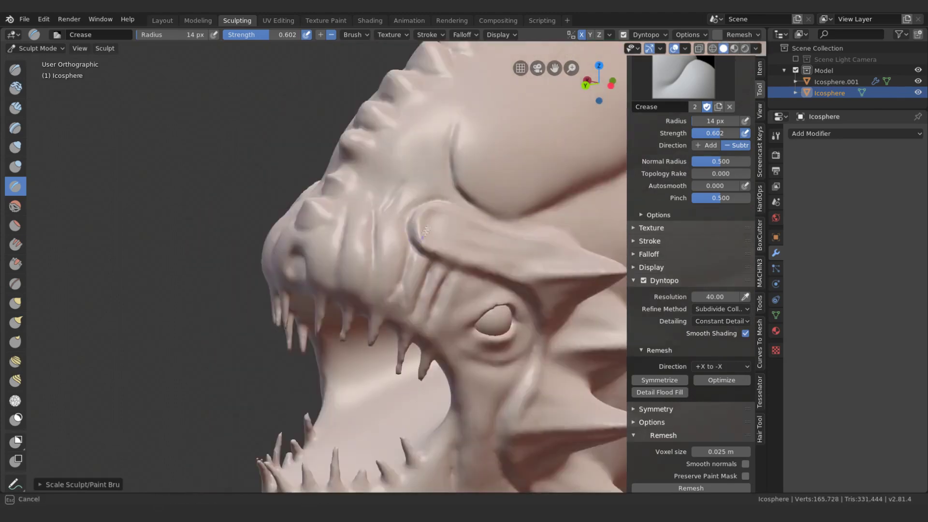
middle_click_drag(321, 220, 439, 220)
left_click_drag(420, 216, 353, 183)
middle_click_drag(353, 182, 262, 266)
left_click_drag(262, 266, 242, 239)
mouse_move(242, 240)
middle_mouse_down()
mouse_move(426, 277)
mouse_move(411, 255)
middle_mouse_up()
- Crease inside the mouth, along the jaw and around the lower teeth
left_click_drag(411, 254, 415, 256)
mouse_move(416, 257)
middle_mouse_down()
mouse_move(423, 334)
mouse_move(440, 310)
middle_mouse_up()
left_click_drag(440, 309, 443, 315)
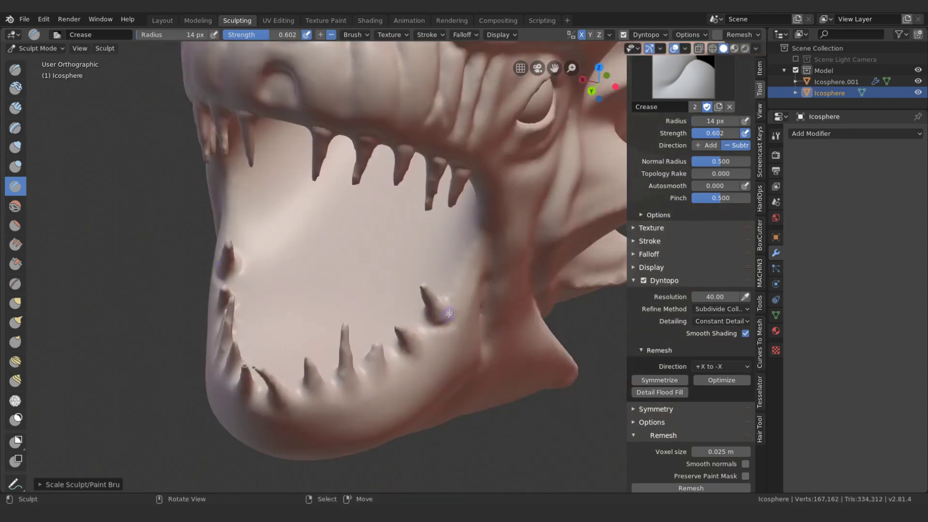
left_click_drag(398, 373, 397, 375)
middle_click_drag(397, 375, 409, 363)
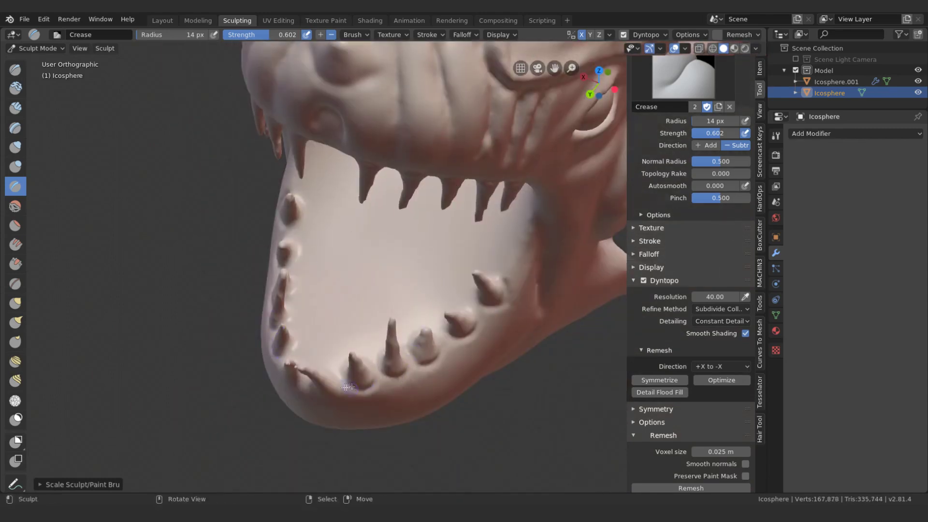
middle_click_drag(350, 389, 436, 348)
left_click_drag(435, 348, 440, 343)
middle_click_drag(415, 366, 427, 342)
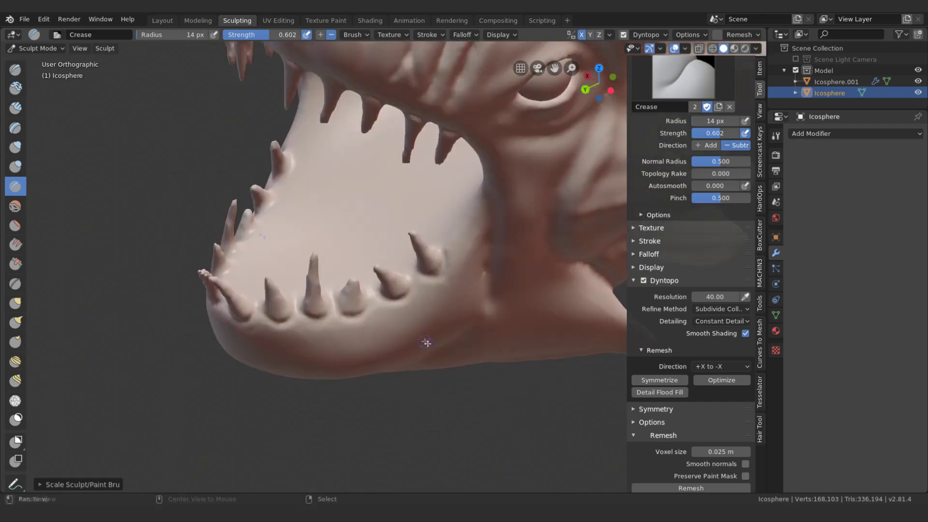
left_click(15, 108)
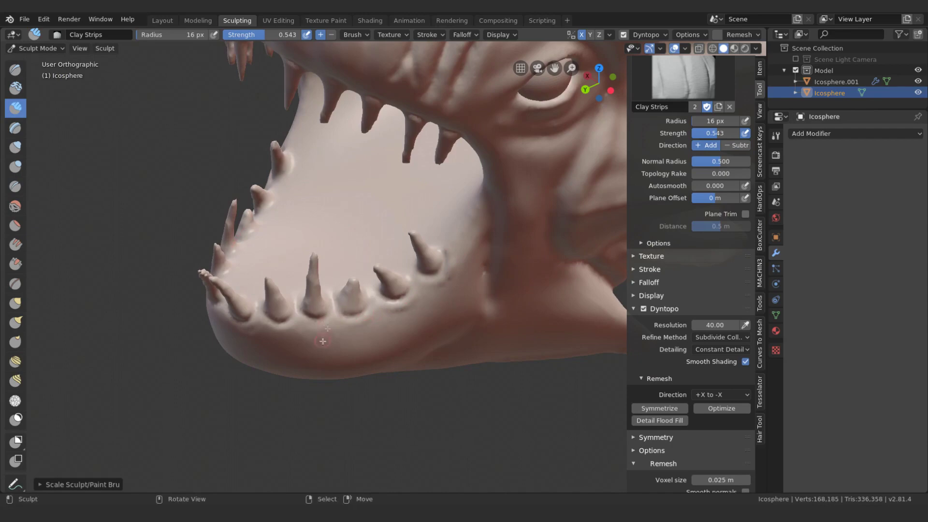
- Build up clay strips near the lower jaw and down into the mouth
left_click_drag(303, 319, 315, 323)
middle_click_drag(314, 323, 465, 261)
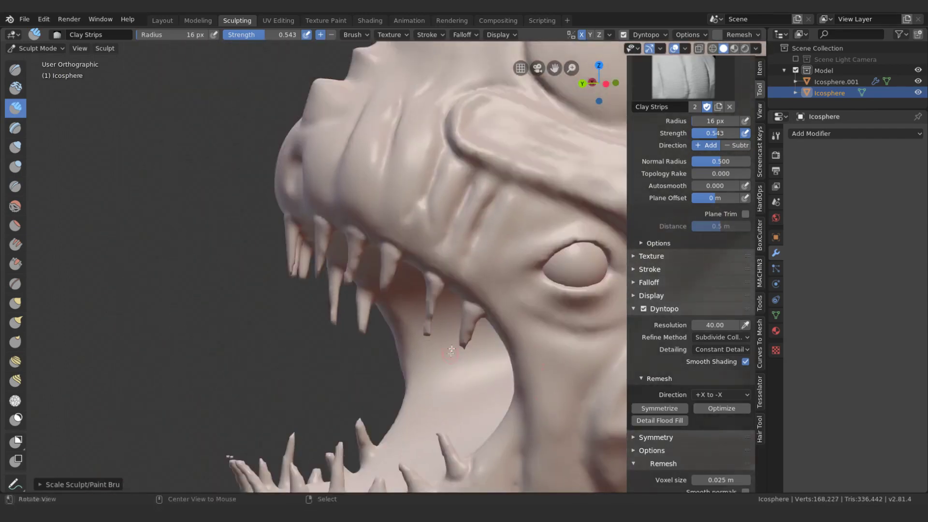
left_click(465, 261)
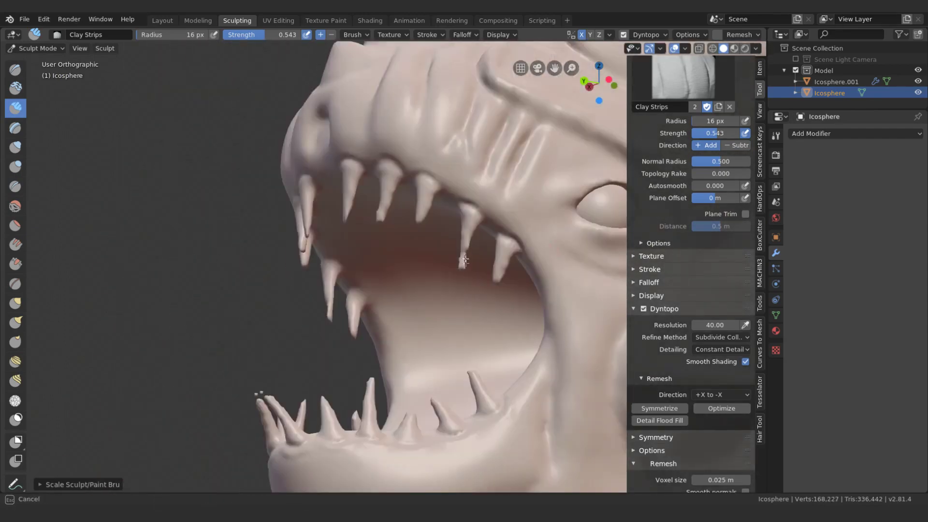
left_click_drag(442, 181, 433, 225)
key("i")
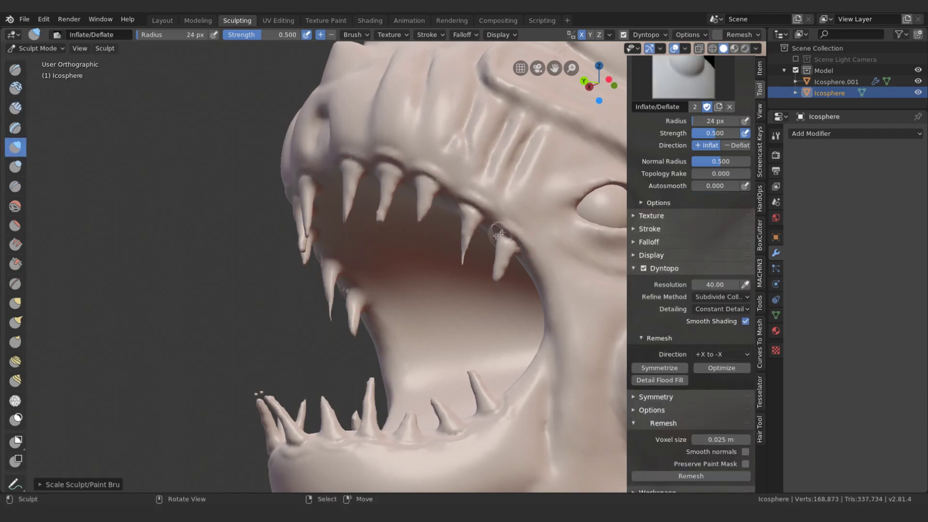
middle_click_drag(499, 235, 342, 164)
- With the Draw brush at 21 px, ridge the upper gums, fangs and lower teeth
key("x")
left_click_drag(347, 173, 329, 175)
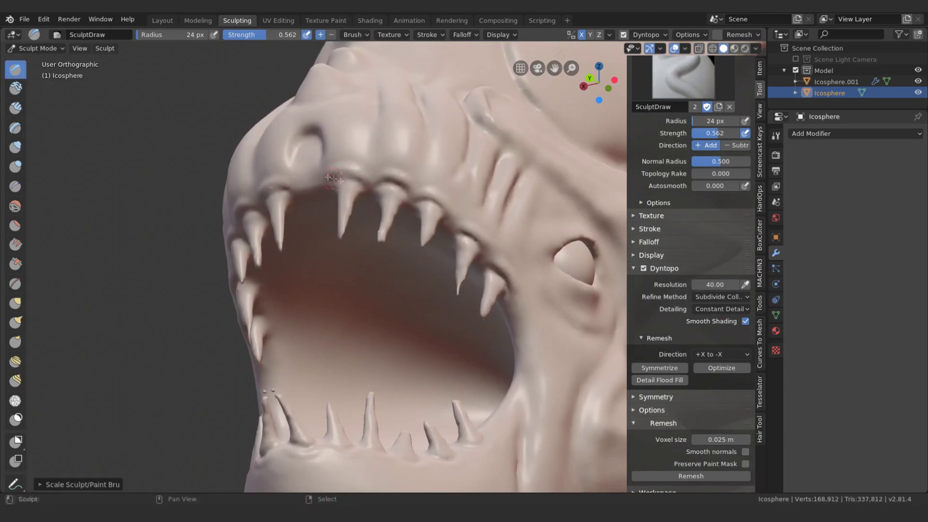
key("bracketleft")
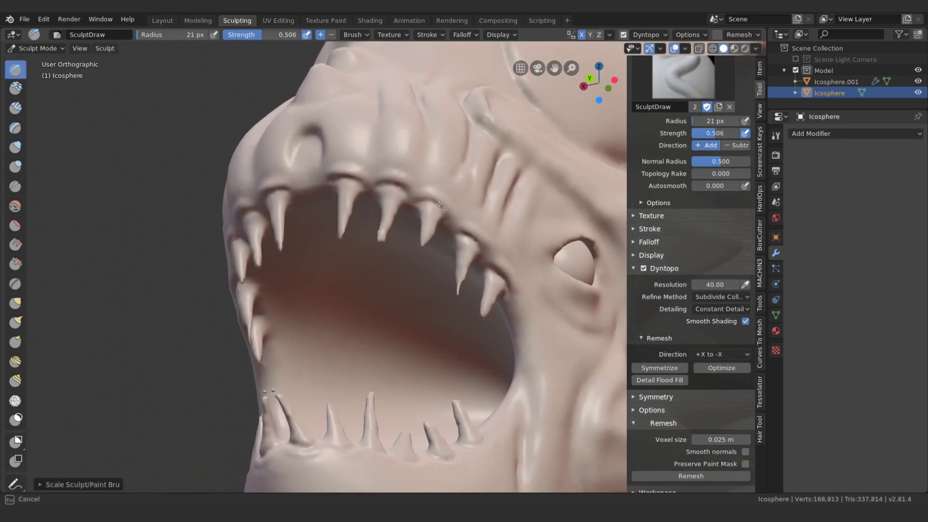
left_click_drag(451, 226, 512, 290)
middle_click_drag(513, 290, 454, 183)
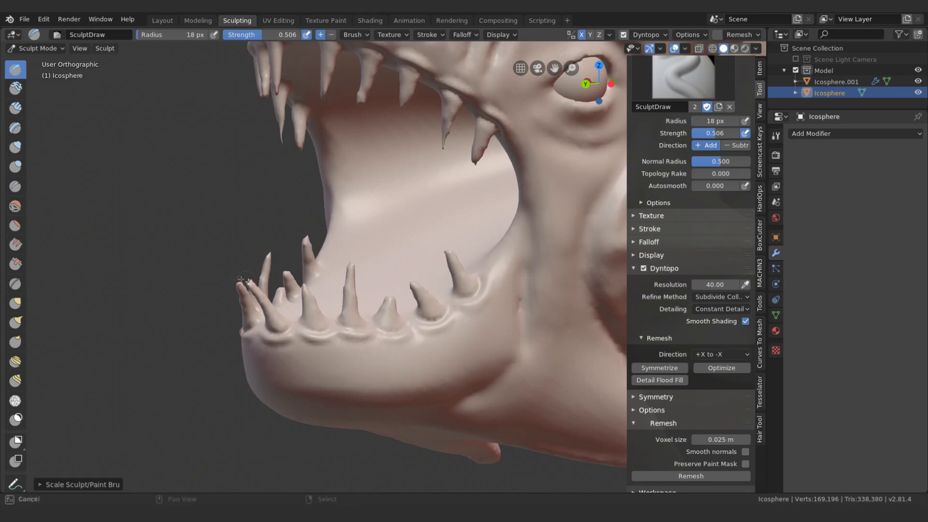
middle_click_drag(248, 281, 258, 169)
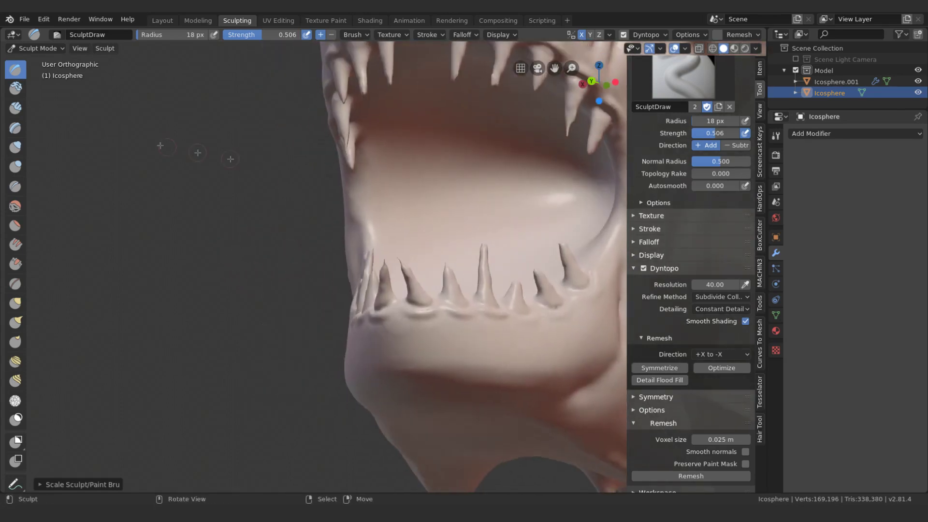
middle_click_drag(546, 241, 503, 248, "shift")
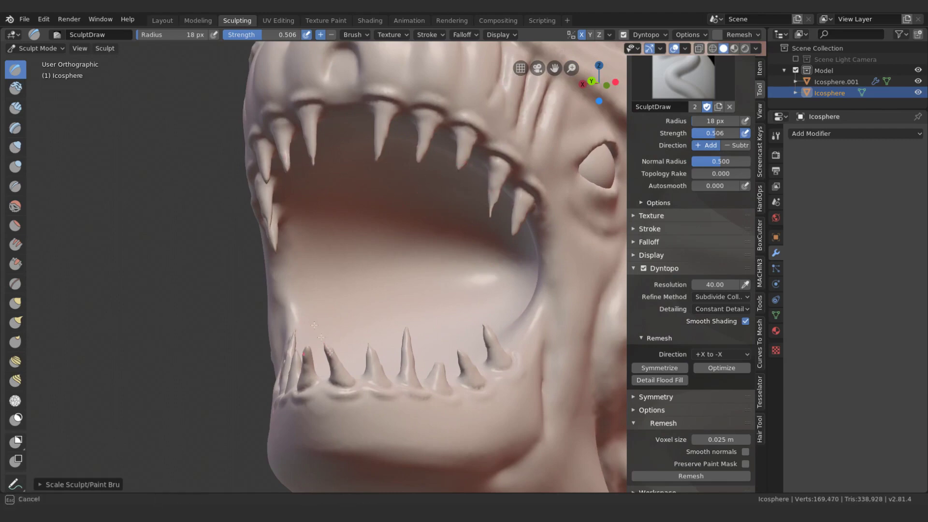
scroll(357, 323, "down", 5)
middle_click_drag(357, 323, 339, 261)
left_click_drag(373, 256, 334, 254)
mouse_move(334, 254)
middle_mouse_down()
mouse_move(248, 251)
mouse_move(314, 251)
middle_mouse_up()
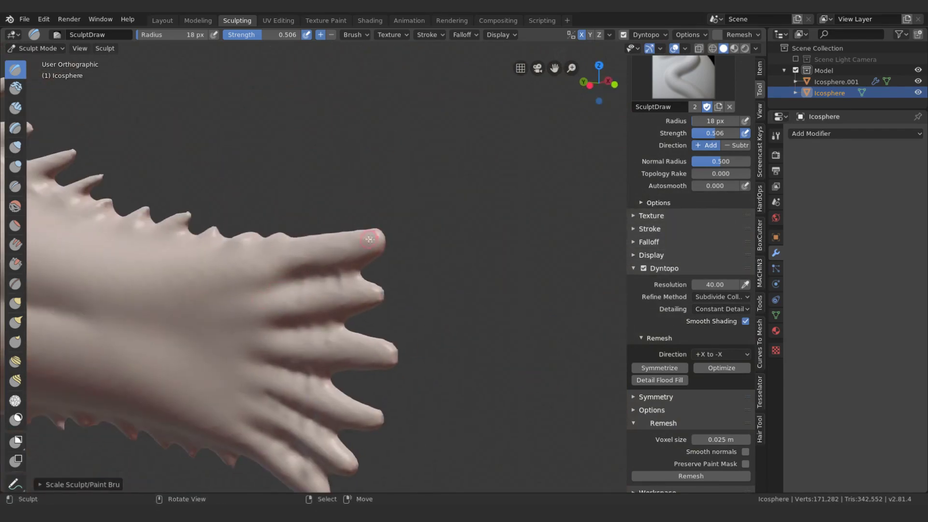
- Switch to Snake Hook, change its falloff preset, and set the radius to 55 px
key("k")
key("f")
left_click_drag(271, 34, 292, 36)
key("ctrl+z")
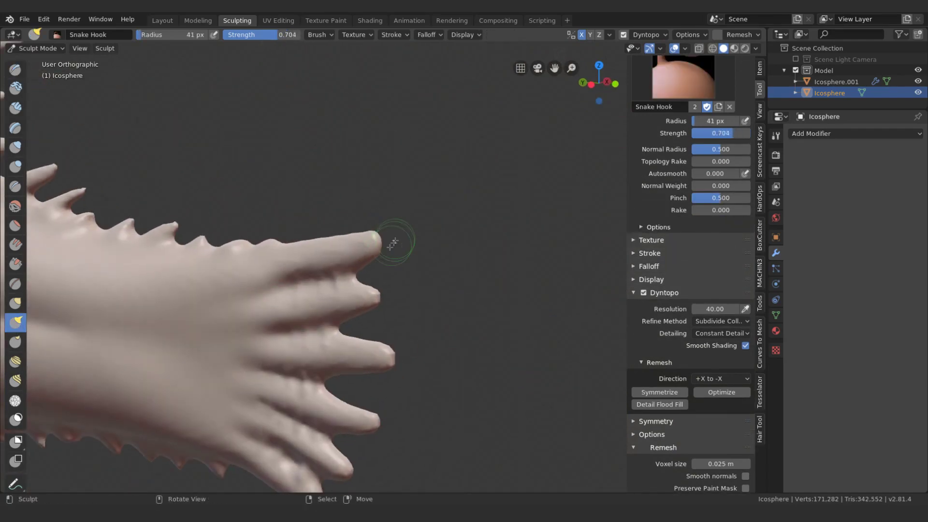
left_click(428, 34)
left_click(411, 55)
left_click(393, 116)
key("bracketright")
key("bracketright")
key("bracketright")
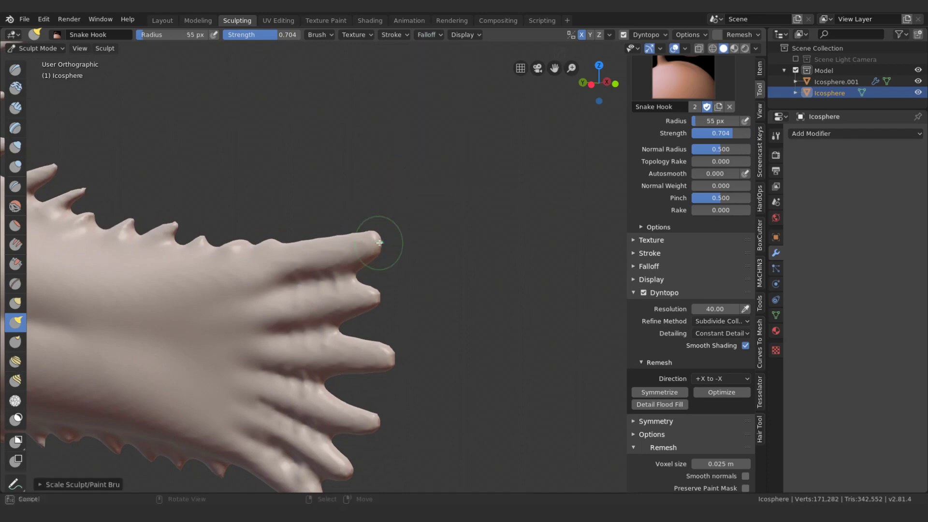
- Pull the fin ray tips outward into long sharp spikes
left_click_drag(387, 247, 410, 237)
left_click_drag(379, 300, 401, 295)
left_click_drag(384, 359, 408, 358)
middle_click_drag(394, 415, 405, 325)
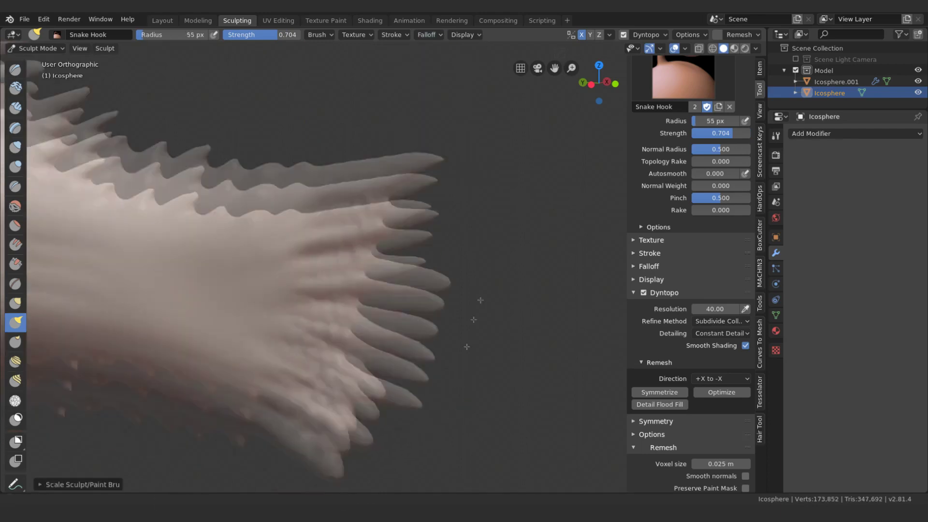
left_click_drag(405, 325, 421, 334)
scroll(414, 247, "down", 3)
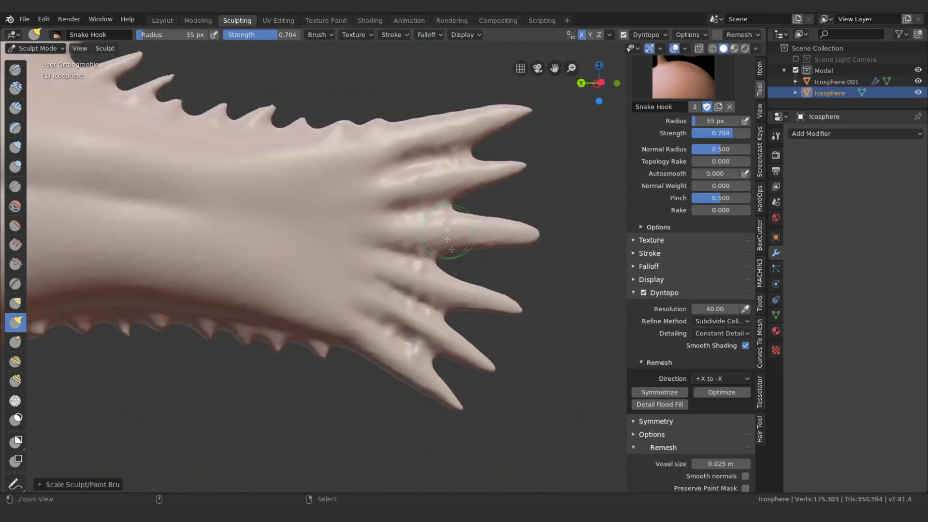
scroll(415, 246, "down", 3)
- Stretch the dorsal spike tips longer and outward
middle_click_drag(415, 247, 431, 166)
scroll(431, 166, "up", 4)
left_click_drag(431, 166, 491, 151)
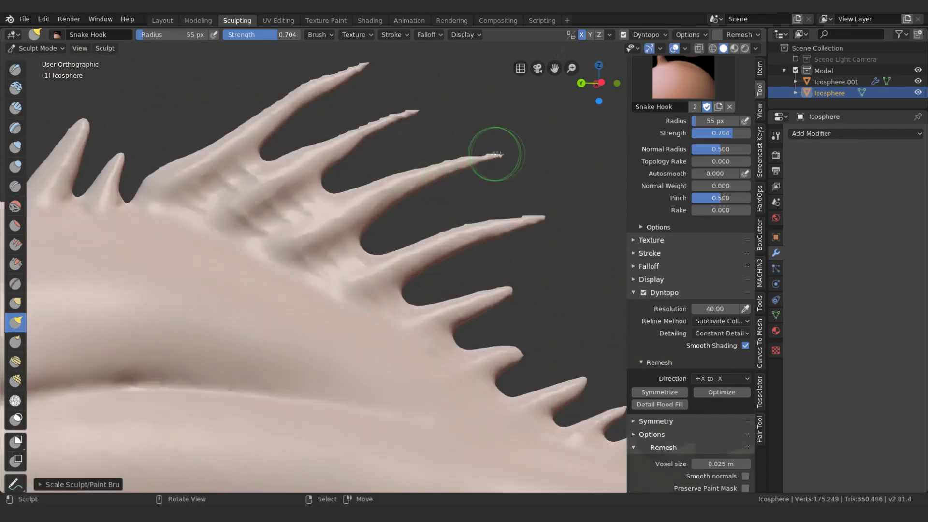
left_click_drag(536, 217, 559, 218)
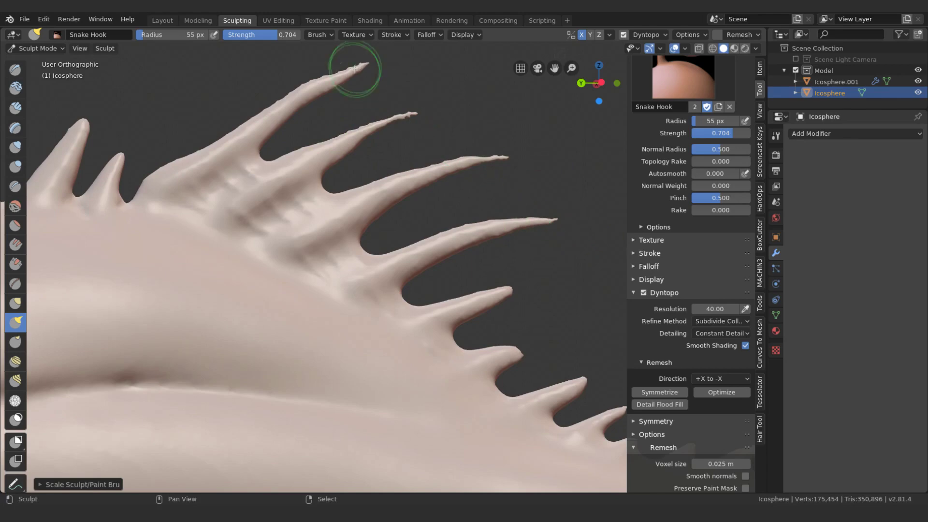
scroll(428, 277, "down", 5)
mouse_move(428, 278)
middle_mouse_down()
mouse_move(496, 261)
mouse_move(355, 212)
middle_mouse_up()
scroll(355, 212, "up", 5)
- Build up Clay Strips across the brow bulge and along the body side
key("c")
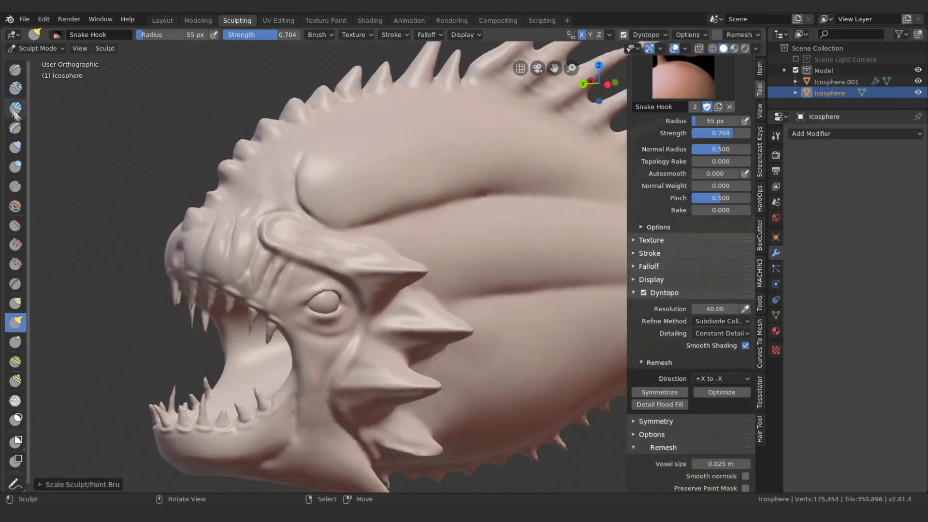
left_click_drag(332, 197, 355, 212)
left_click_drag(341, 157, 319, 158)
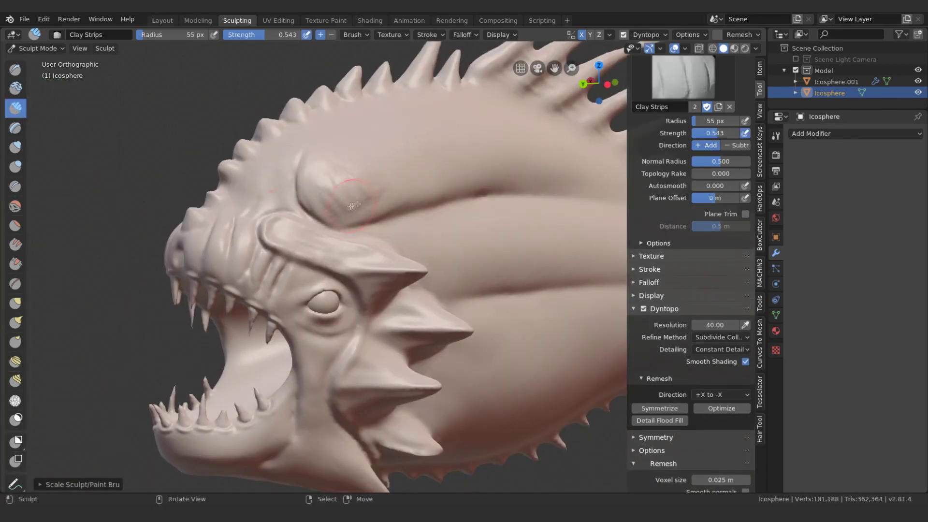
scroll(328, 174, "down", 2)
middle_click_drag(328, 174, 404, 244)
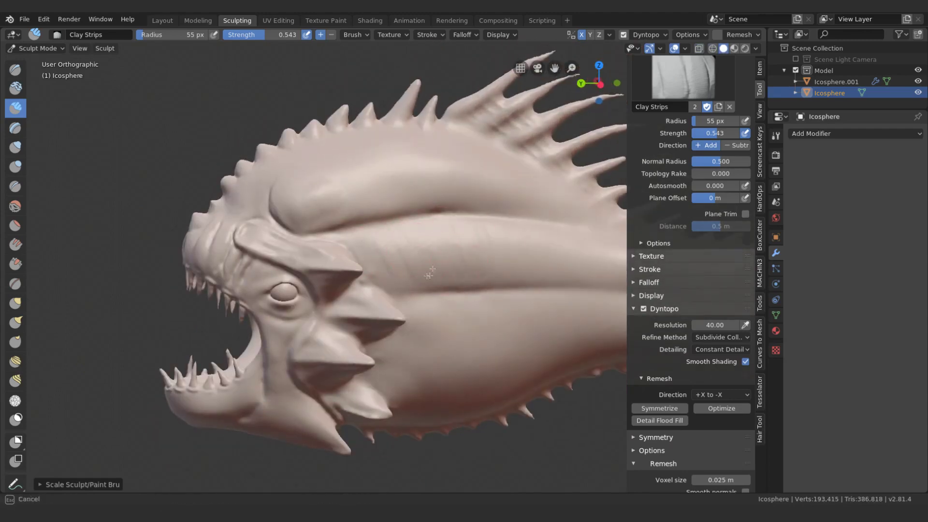
middle_click_drag(486, 249, 32, 145)
scroll(32, 146, "up", 3)
- With the Crease brush at 35 px, carve creases along a face spike and cheek spikes
key("bracketleft")
key("bracketleft")
key("bracketleft")
key("shift+c")
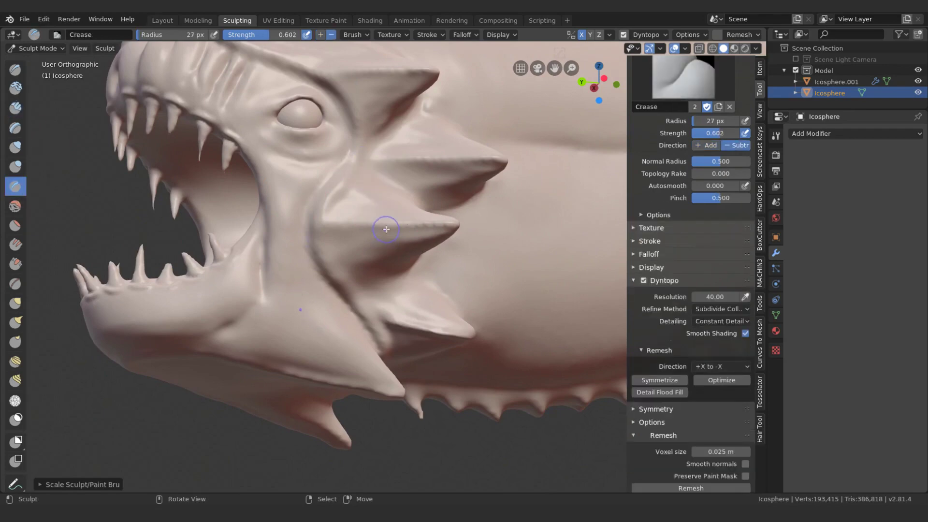
left_click_drag(388, 249, 421, 310)
middle_click_drag(421, 309, 348, 232)
left_click_drag(348, 230, 308, 217)
mouse_move(307, 217)
middle_mouse_down()
mouse_move(363, 201)
mouse_move(293, 140)
mouse_move(373, 250)
middle_mouse_up()
left_click_drag(373, 271, 374, 250)
middle_click_drag(346, 153, 325, 319)
- At 21 px, add small face creases, including under the middle face spike
key("f")
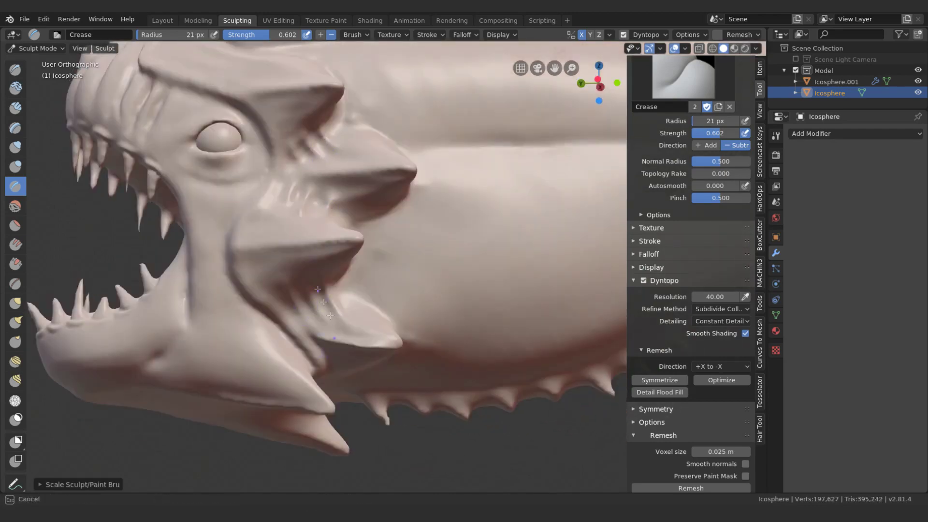
left_click_drag(324, 319, 324, 299)
middle_click_drag(324, 299, 332, 272)
left_click_drag(319, 277, 303, 273)
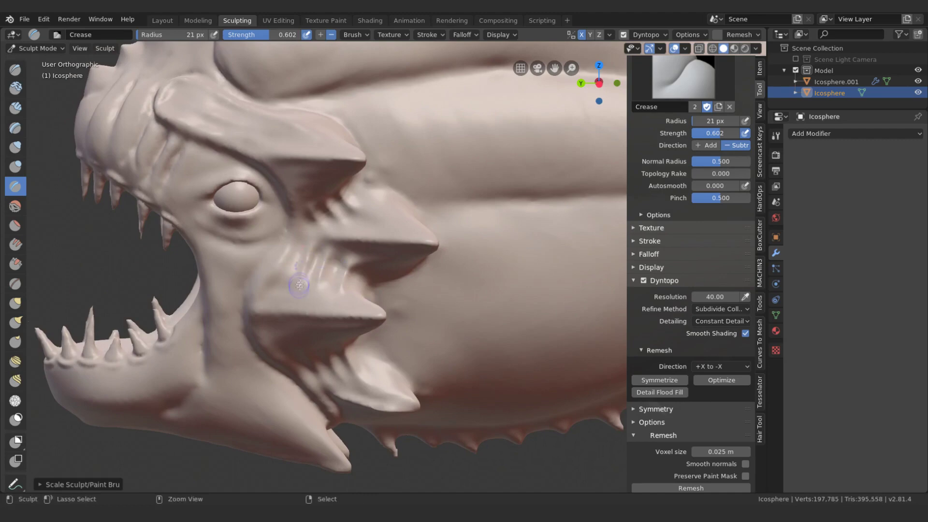
mouse_move(303, 274)
middle_mouse_down()
mouse_move(317, 175)
mouse_move(477, 209)
middle_mouse_up()
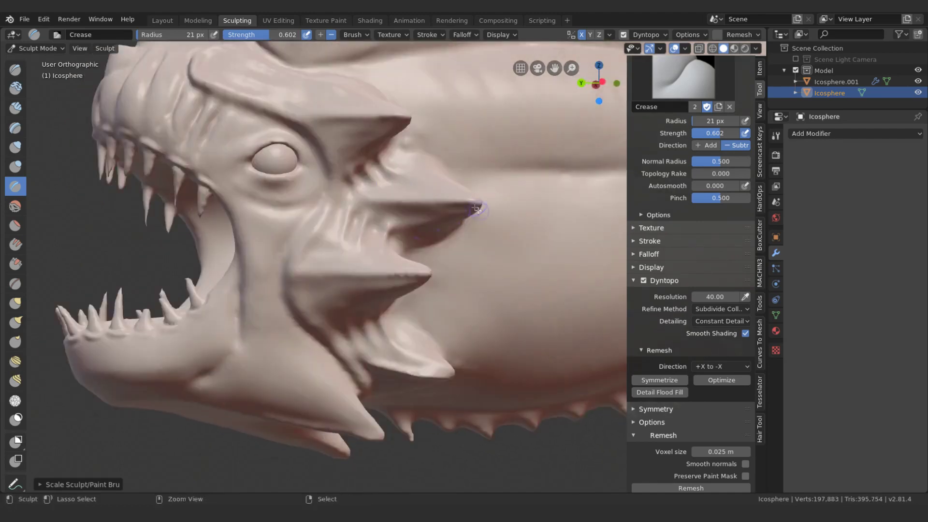
left_click_drag(411, 279, 296, 279)
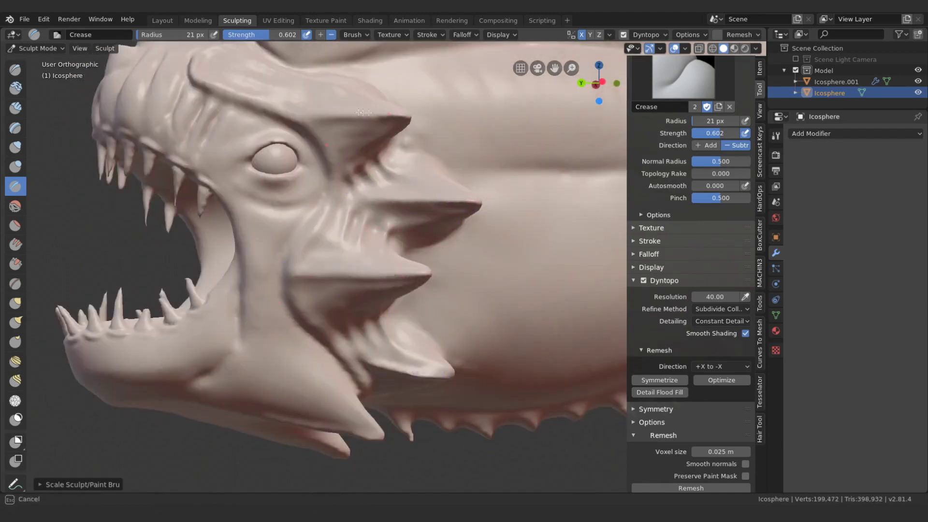
- Carve crease lines along the brow, then orbit around toward the snout
left_click_drag(363, 112, 388, 116)
middle_click_drag(388, 116, 370, 151)
left_click_drag(334, 121, 348, 136)
middle_click_drag(430, 213, 530, 296)
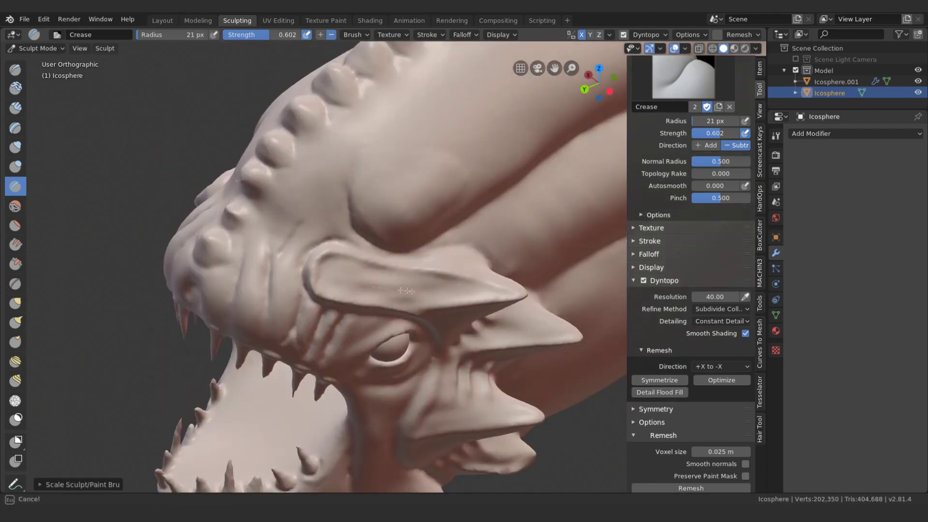
mouse_move(326, 262)
middle_mouse_down()
mouse_move(493, 183)
mouse_move(446, 228)
middle_mouse_up()
scroll(493, 183, "up", 2)
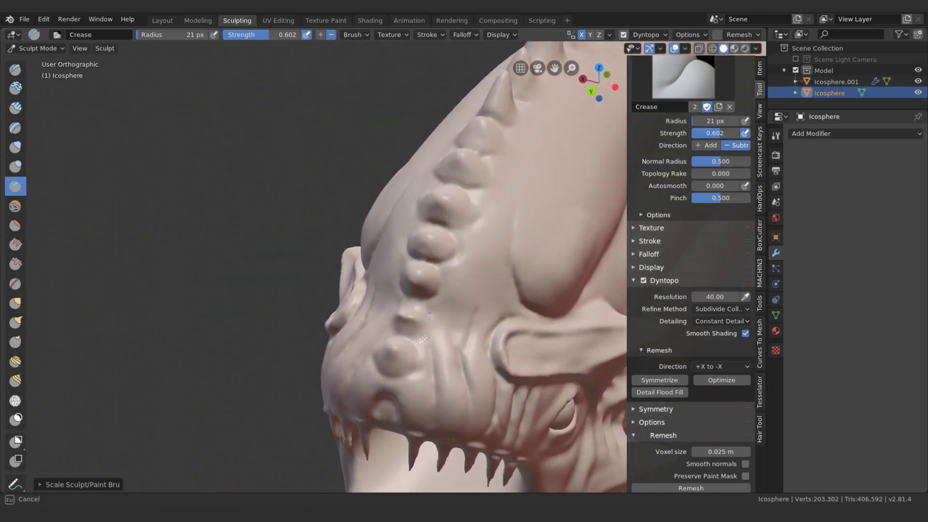
middle_click_drag(404, 381, 441, 236)
- Crease the bases of the back spines with the brush at 16 px, then 12 px
middle_click_drag(495, 203, 398, 228)
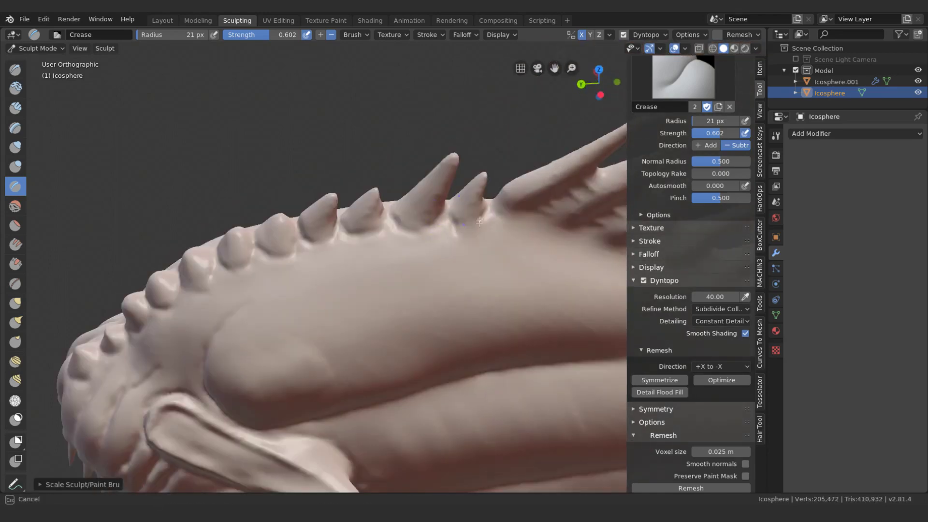
key("f")
left_click_drag(456, 234, 435, 224)
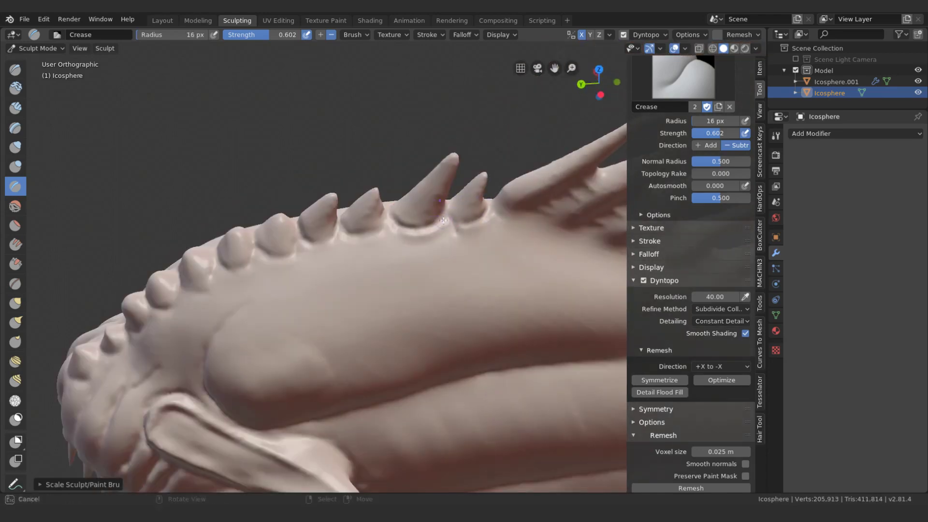
key("bracketleft")
key("bracketleft")
mouse_move(380, 225)
middle_mouse_down()
mouse_move(350, 237)
mouse_move(338, 298)
mouse_move(323, 213)
middle_mouse_up()
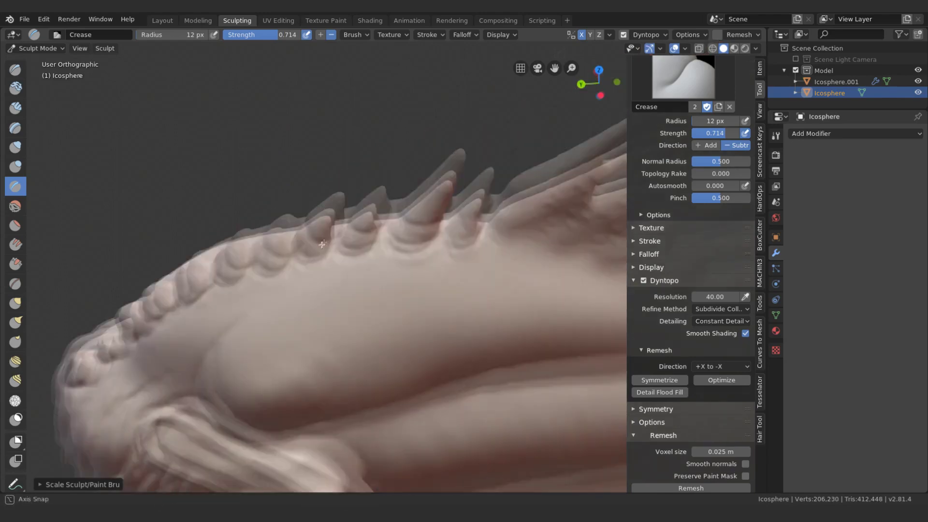
middle_click_drag(181, 350, 145, 203)
left_click(15, 263)
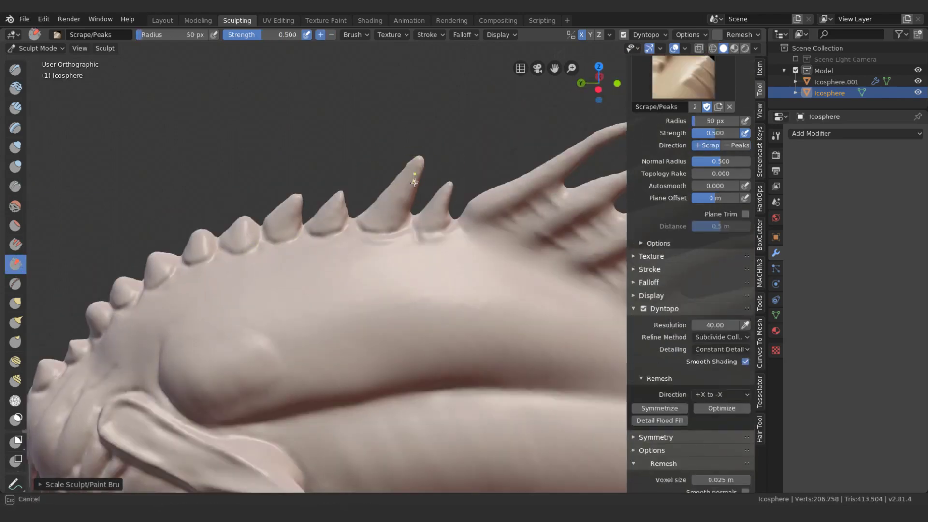
- Scrape along a spine tip and turn off dynamic topology
middle_click_drag(415, 182, 510, 185)
left_click_drag(510, 185, 518, 168)
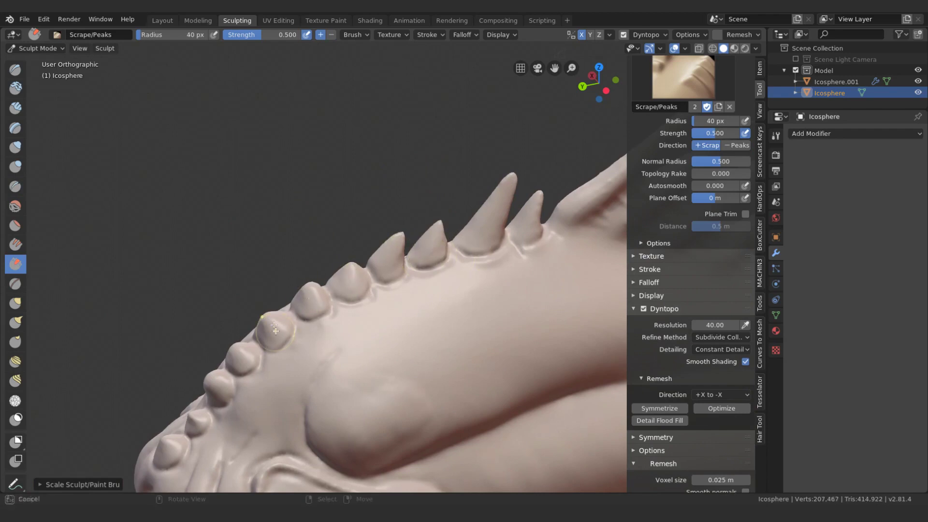
left_click(624, 35)
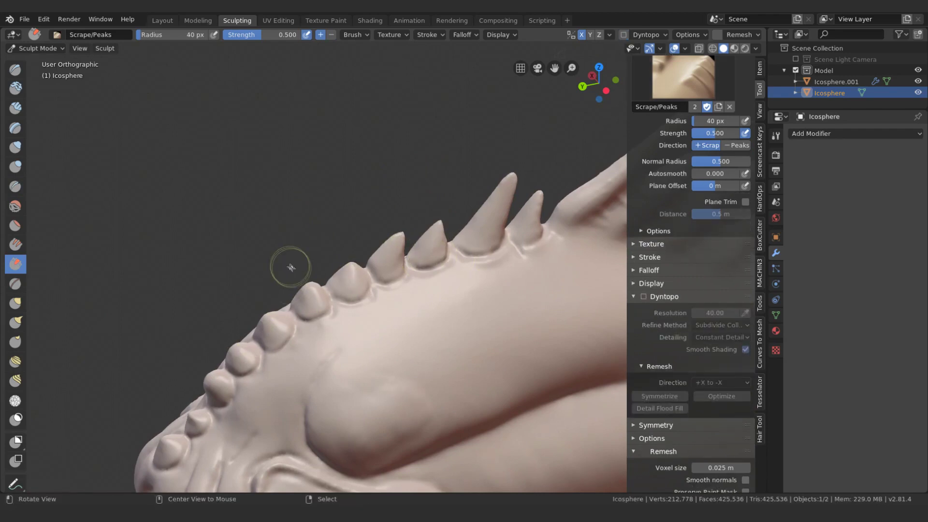
middle_click_drag(290, 265, 335, 235)
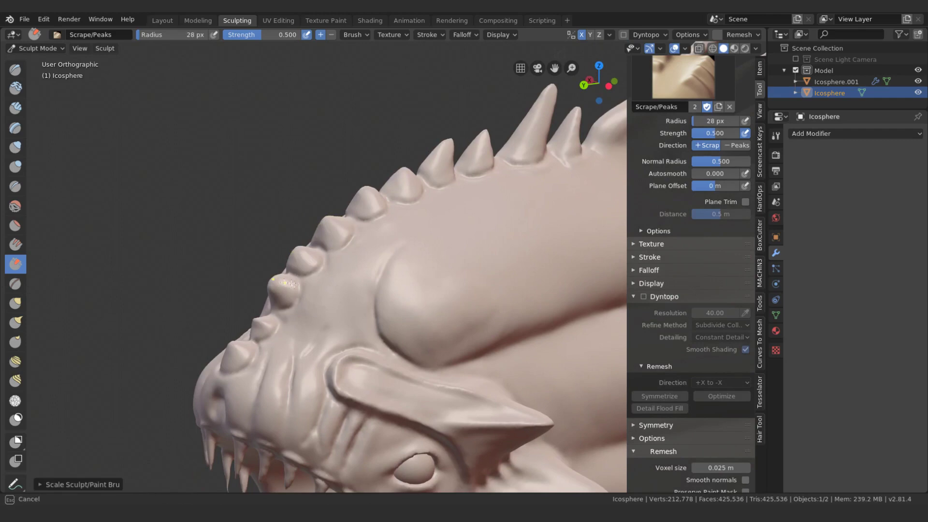
mouse_move(243, 356)
middle_mouse_down()
mouse_move(381, 249)
mouse_move(407, 311)
mouse_move(300, 252)
mouse_move(333, 290)
mouse_move(360, 346)
mouse_move(339, 232)
middle_mouse_up()
- Set strength to 0.735, test-pull a spine with Snake Hook, undo, and resize the brush to 61 px
key("f")
key("shift+f")
scroll(301, 161, "up", 3)
key("k")
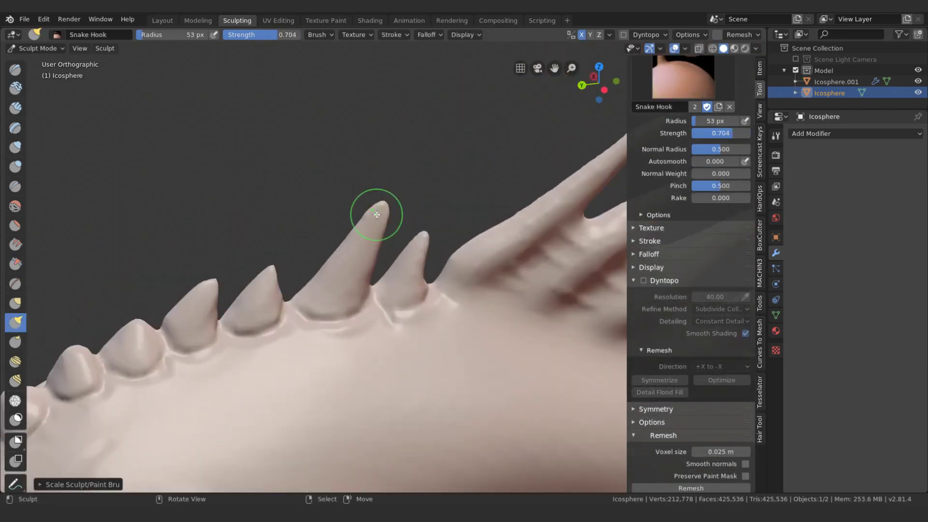
left_click_drag(430, 233, 451, 215)
key("ctrl+z")
key("bracketleft")
middle_click_drag(207, 280, 246, 280)
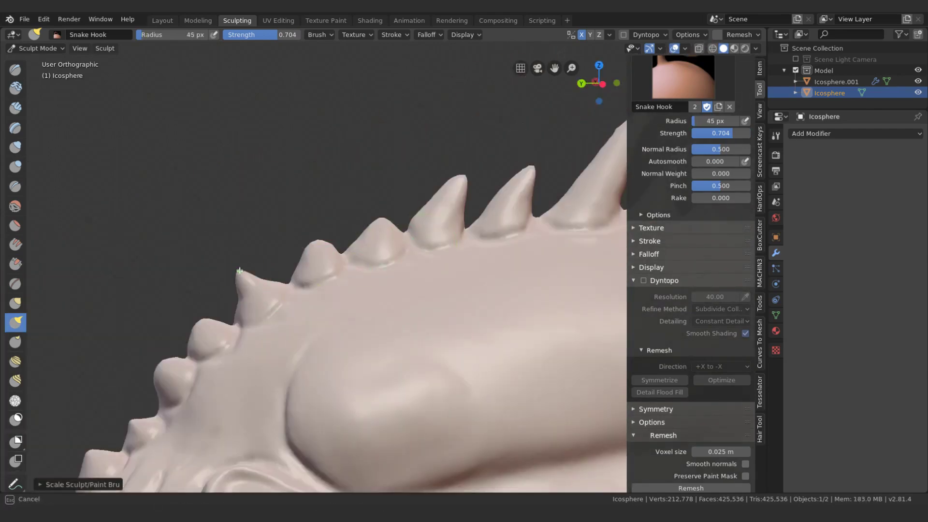
key("bracketright")
key("bracketright")
key("bracketright")
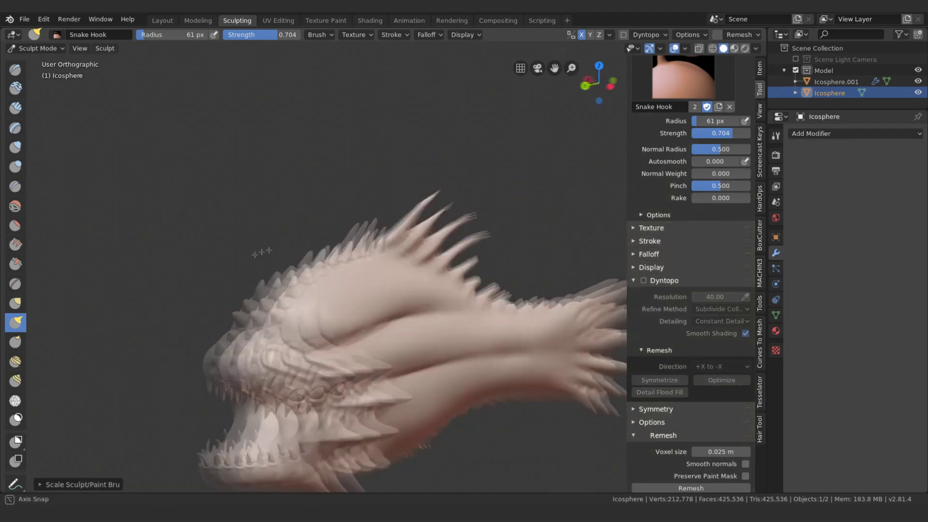
middle_click_drag(249, 208, 279, 224)
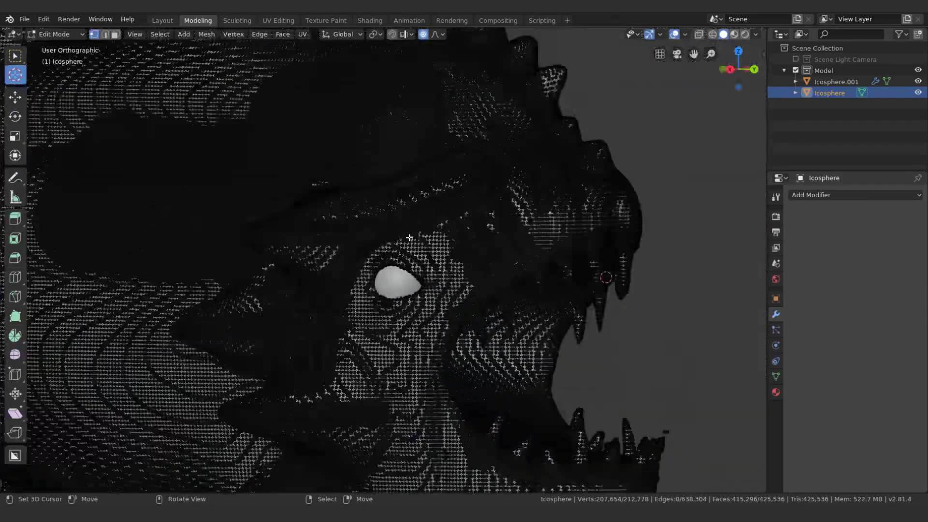
- Back in Object Mode, duplicate the fish beside the original and add a cube
key("ctrl+KP_3")
key("shift+d")
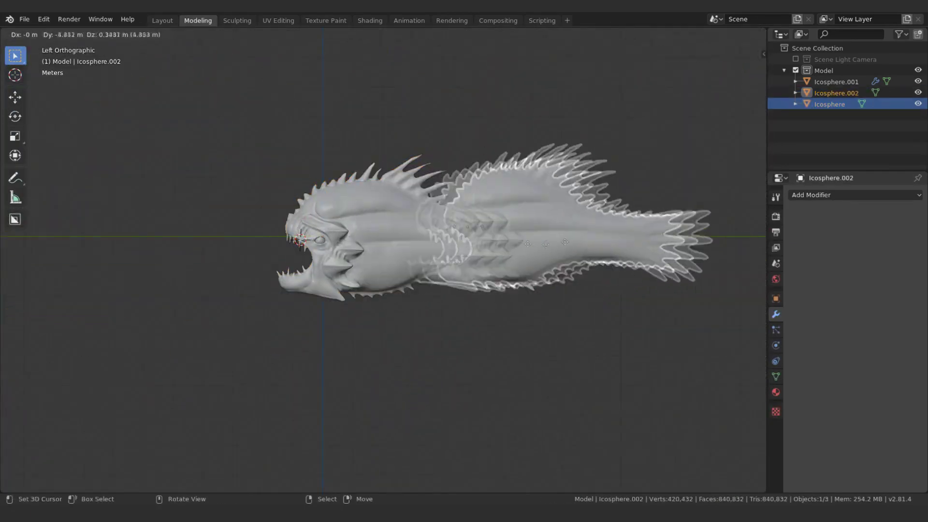
left_click(578, 154)
key("alt+a")
key("F3")
key("Return")
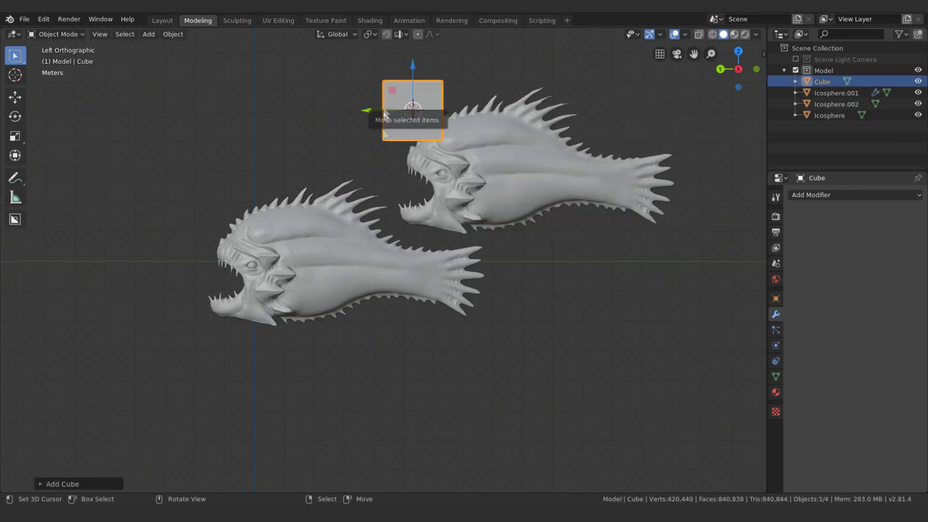
- Scale, move and rotate the cube over the fin region of the copy
key("s")
left_click(328, 155)
key("g")
left_click(400, 205)
key("r")
key("g")
left_click(387, 193)
mouse_move(387, 193)
middle_mouse_down()
mouse_move(448, 231)
mouse_move(550, 233)
middle_mouse_up()
- Boolean-cut the fish copy with the cube to isolate the fin, then delete the cutter
left_click(550, 233, "shift")
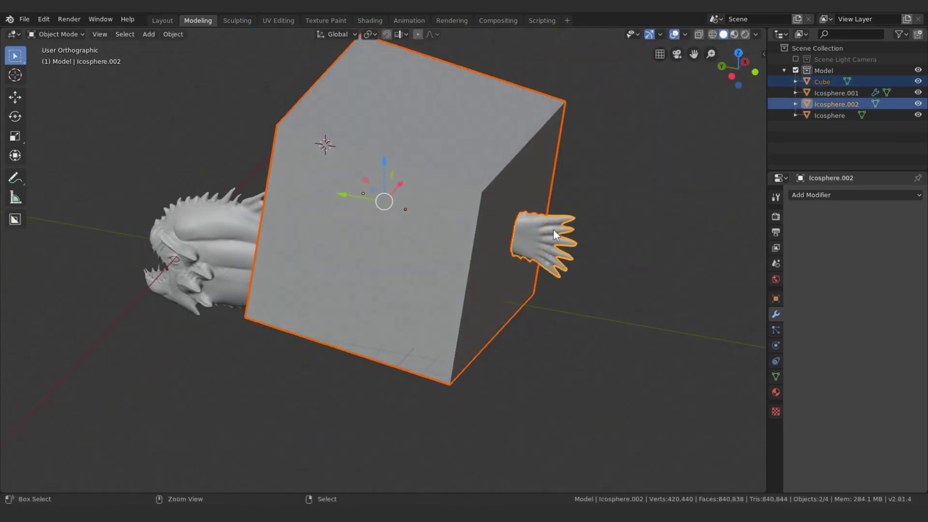
key("ctrl+shift+KP_Subtract")
left_click(545, 176)
key("Delete")
- Set the fin's origin to its geometry and move it toward the head
mouse_move(523, 155)
middle_mouse_down()
mouse_move(521, 226)
mouse_move(620, 199)
mouse_move(315, 170)
middle_mouse_up()
right_click(318, 186)
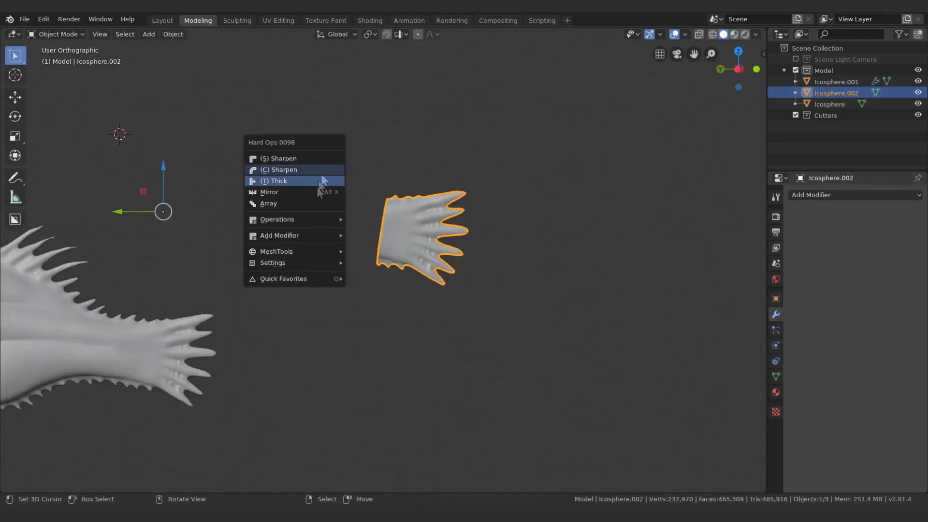
left_click(369, 296)
key("g")
key("Return")
middle_click_drag(425, 306, 425, 265)
key("KP_Decimal")
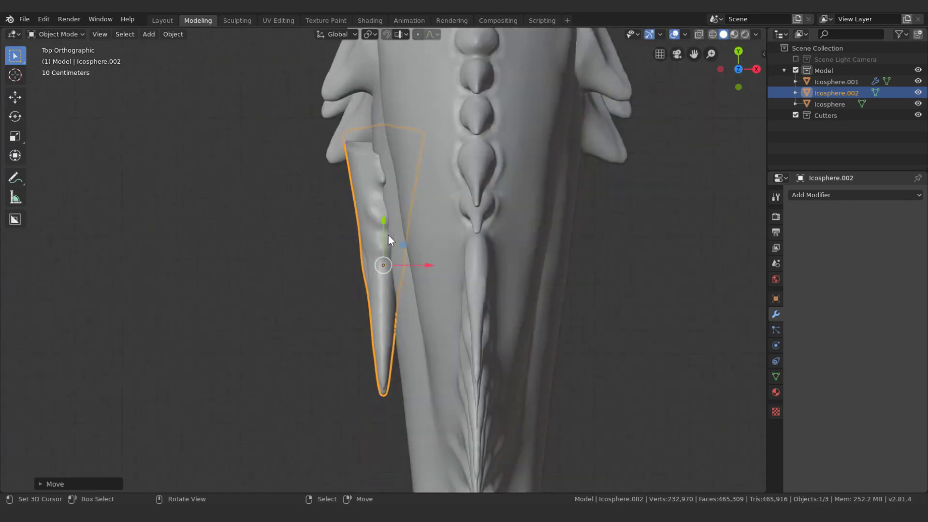
middle_click_drag(263, 222, 521, 127)
- Scale the fin to fit the head and place it behind the jaw
scroll(525, 130, "down", 2)
key("s")
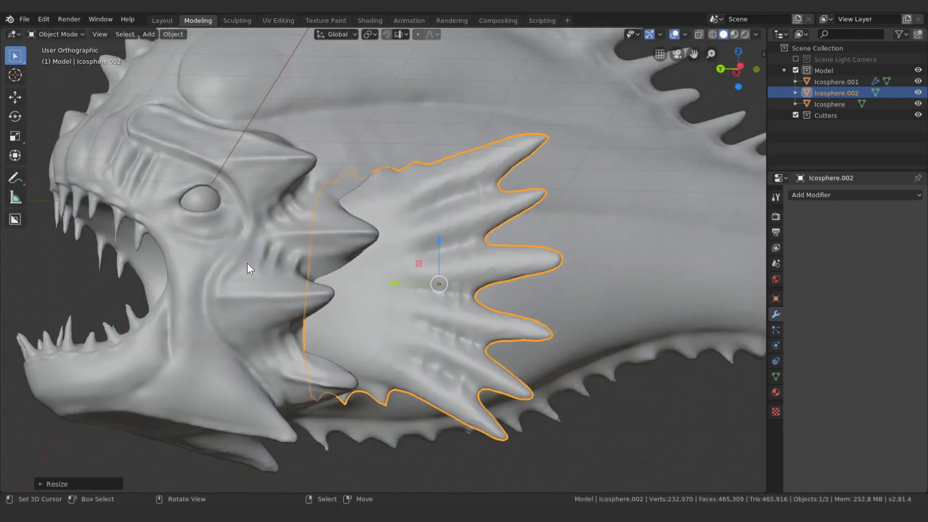
key("Return")
scroll(311, 259, "down", 3)
mouse_move(283, 276)
middle_mouse_down()
mouse_move(366, 326)
mouse_move(429, 347)
mouse_move(427, 333)
middle_mouse_up()
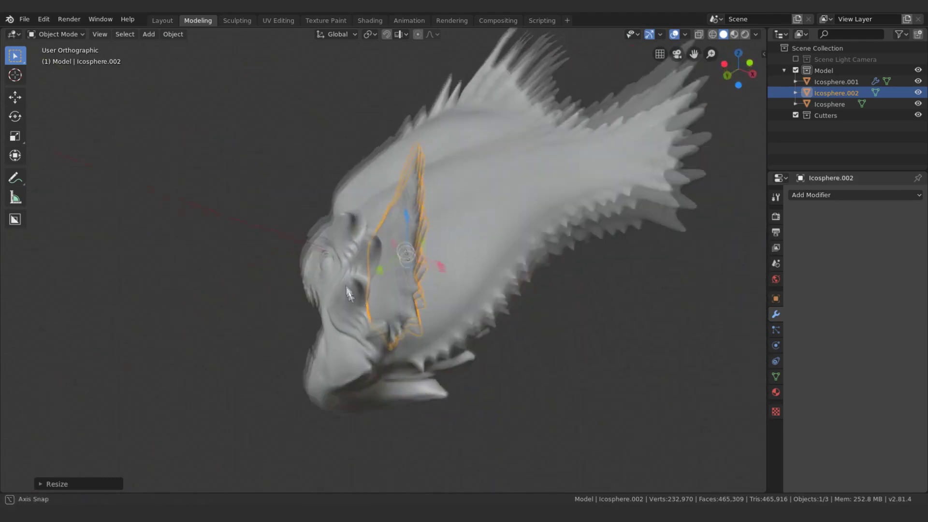
left_click_drag(429, 338, 436, 351)
mouse_move(435, 351)
middle_mouse_down()
mouse_move(446, 370)
mouse_move(410, 358)
mouse_move(511, 288)
middle_mouse_up()
- Dismiss the stray menus and apply all transforms to the fin
key("shift+a")
key("ctrl+q")
left_click(556, 270)
key("q")
middle_click_drag(167, 248, 428, 283)
key("ctrl+a")
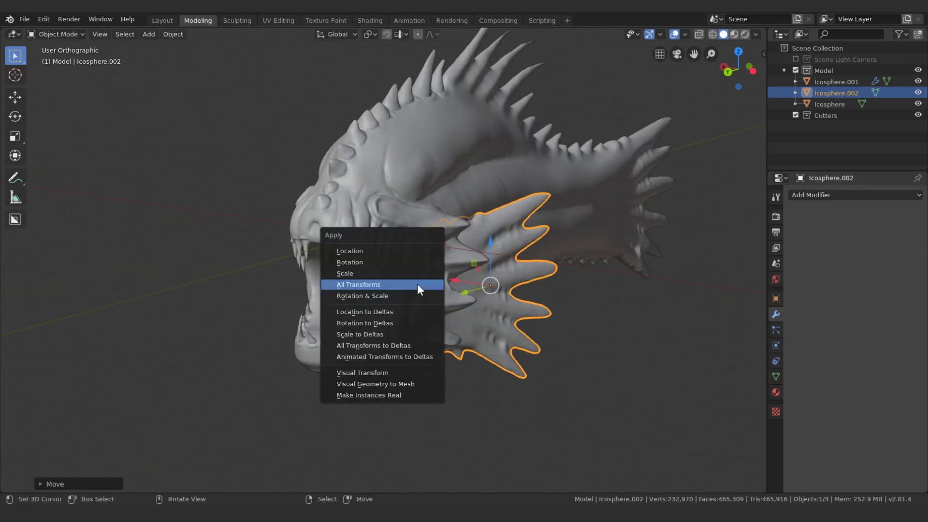
left_click(417, 284)
- Give the fin an X-axis Mirror modifier and enter Sculpt Mode
left_click(856, 195)
left_click(731, 304)
mouse_move(730, 304)
middle_mouse_down()
mouse_move(418, 295)
mouse_move(532, 315)
mouse_move(243, 36)
middle_mouse_up()
key("ctrl+a")
left_click(417, 295)
left_click(237, 20)
scroll(404, 215, "up", 3)
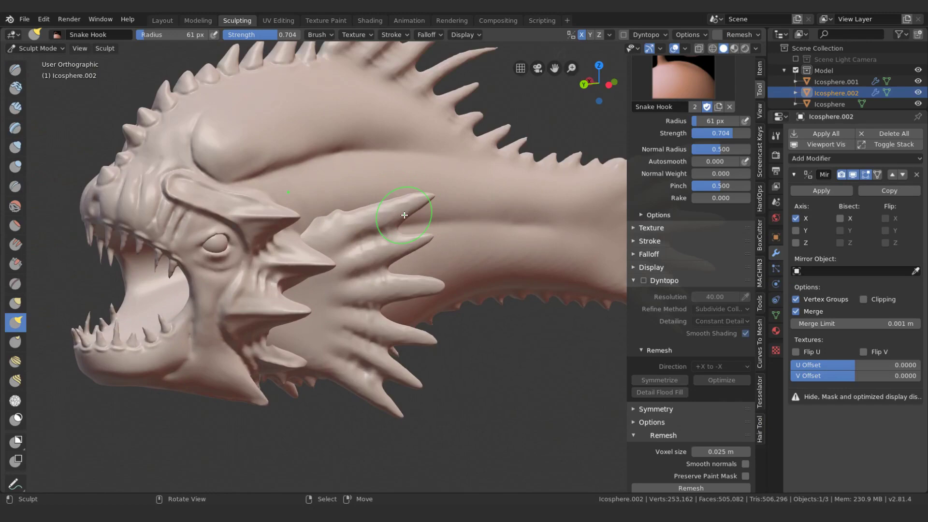
- With the Grab brush at 169 px, pull the fin's lower spikes into shape
middle_click_drag(529, 269, 512, 251)
key("g")
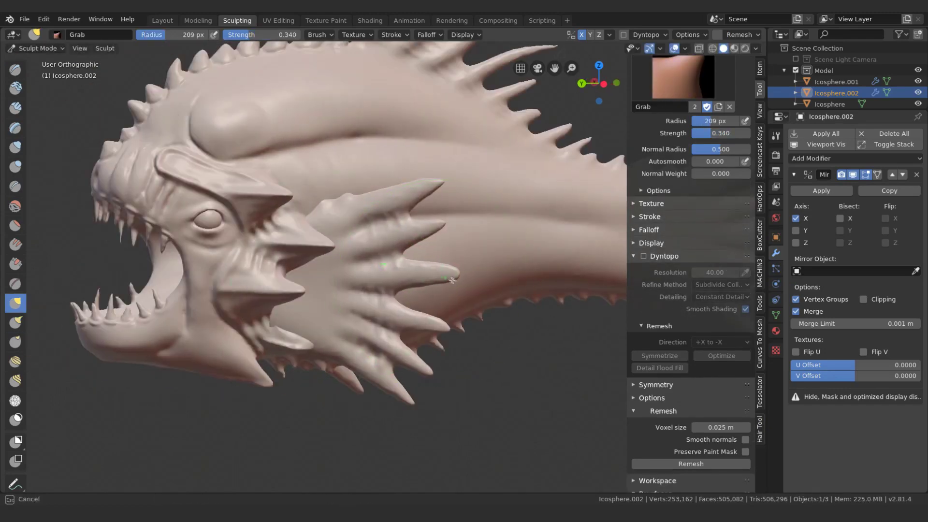
middle_click_drag(330, 222, 418, 162)
key("bracketleft")
key("bracketleft")
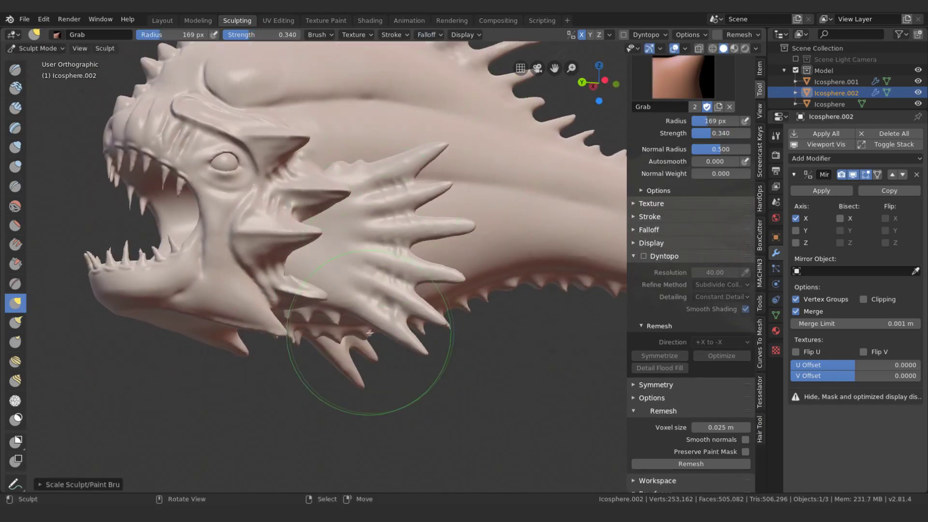
middle_click_drag(373, 352, 374, 219)
left_click_drag(374, 219, 373, 268)
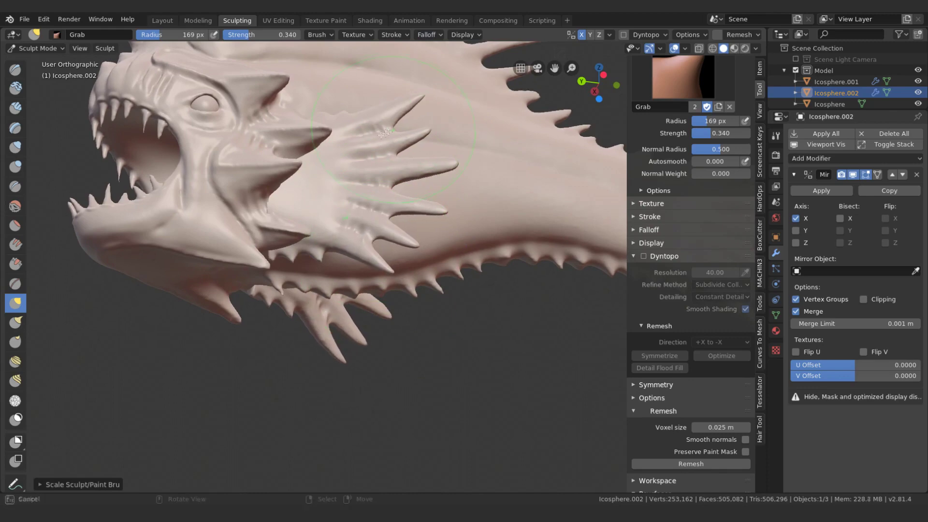
key("bracketright")
key("bracketright")
key("bracketright")
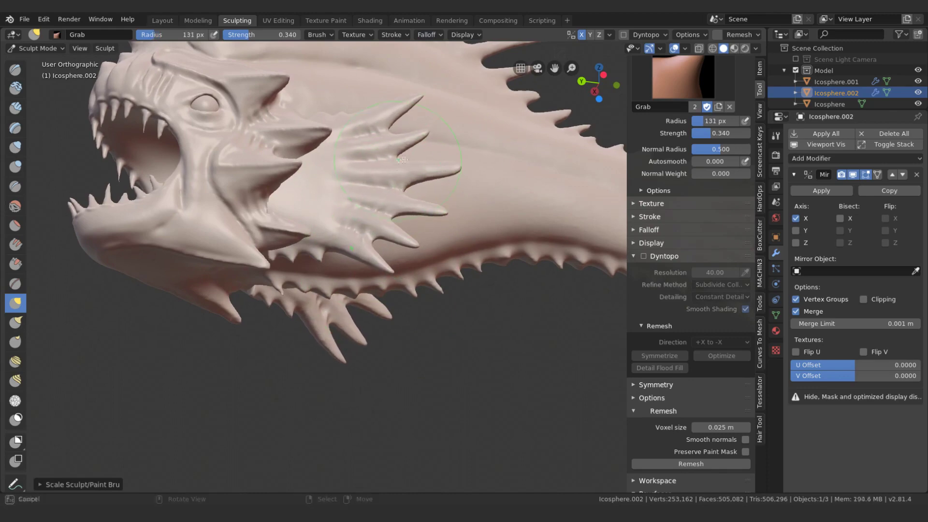
left_click_drag(350, 247, 343, 244)
- Shrink the brush to 60 px and shape the spikes with the Snake Hook brush
key("bracketright")
mouse_move(344, 244)
middle_mouse_down()
mouse_move(404, 236)
mouse_move(392, 210)
middle_mouse_up()
key("bracketleft")
key("bracketleft")
key("bracketleft")
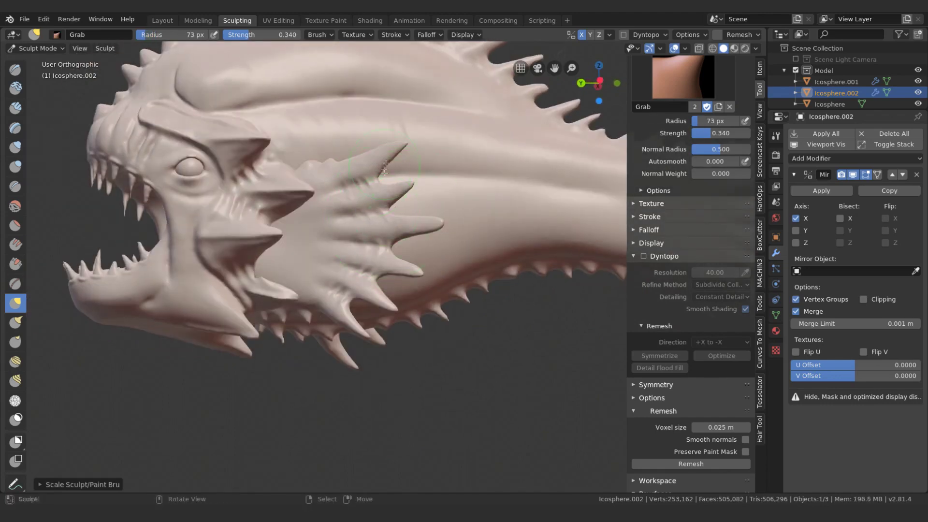
left_click_drag(368, 154, 371, 159)
middle_click_drag(370, 159, 425, 247)
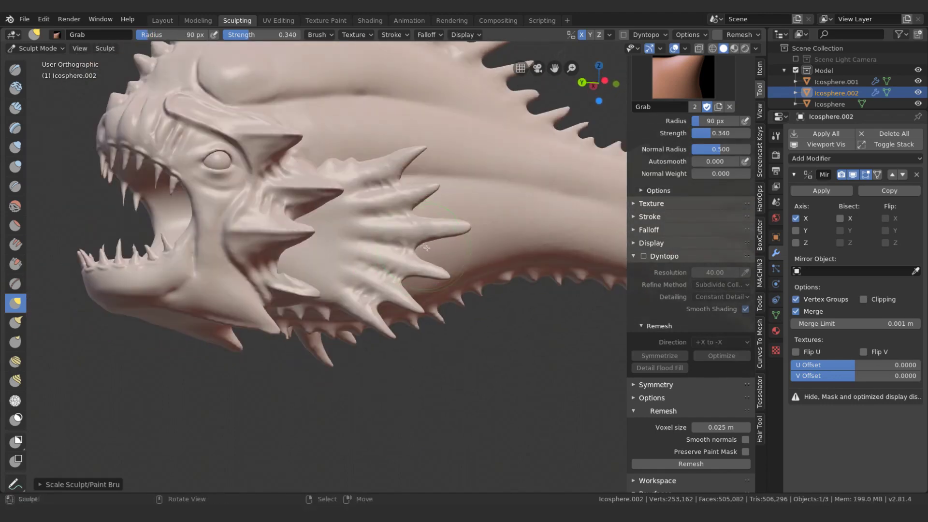
key("k")
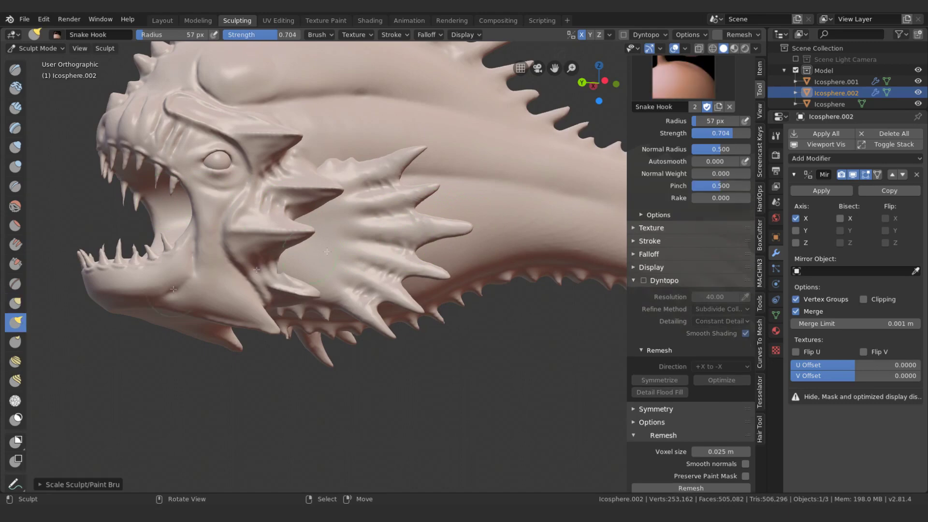
mouse_move(488, 229)
middle_mouse_down()
mouse_move(484, 253)
mouse_move(373, 159)
middle_mouse_up()
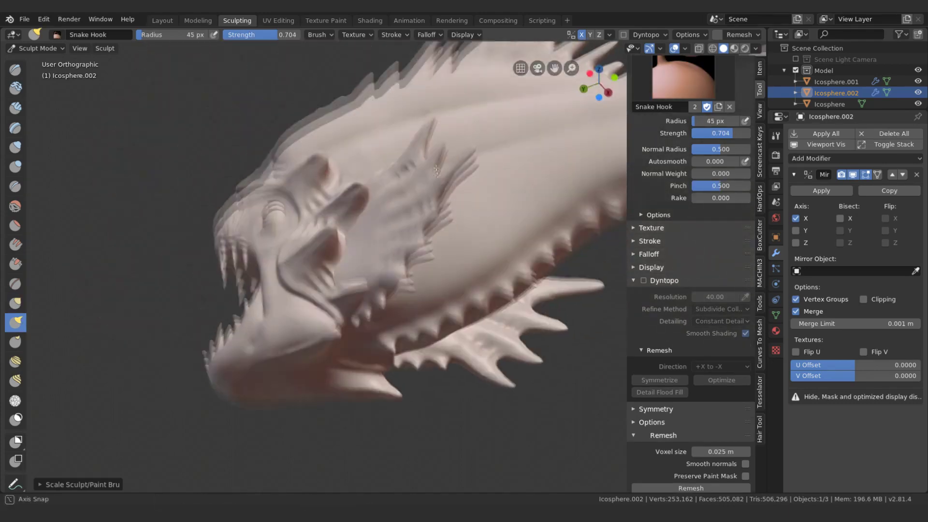
mouse_move(373, 160)
middle_mouse_down()
mouse_move(297, 269)
mouse_move(371, 309)
mouse_move(368, 221)
mouse_move(411, 281)
mouse_move(415, 275)
middle_mouse_up()
- Set the Grab brush radius to 150 px and apply the fin's Mirror modifier
key("g")
key("f")
left_click(246, 273)
left_click(822, 191)
left_click(198, 21)
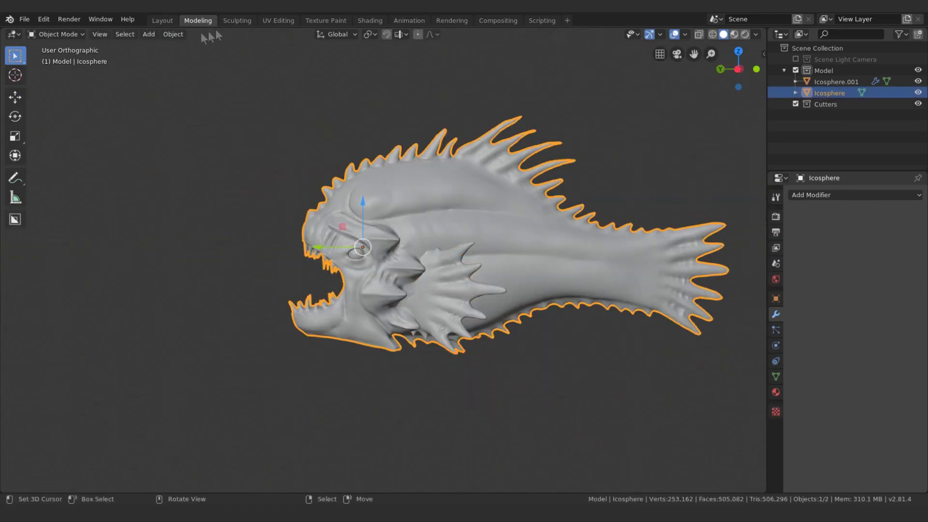
- Voxel-remesh the joined fish at 0.015 m and inspect the denser mesh
left_click(237, 20)
left_click(738, 34)
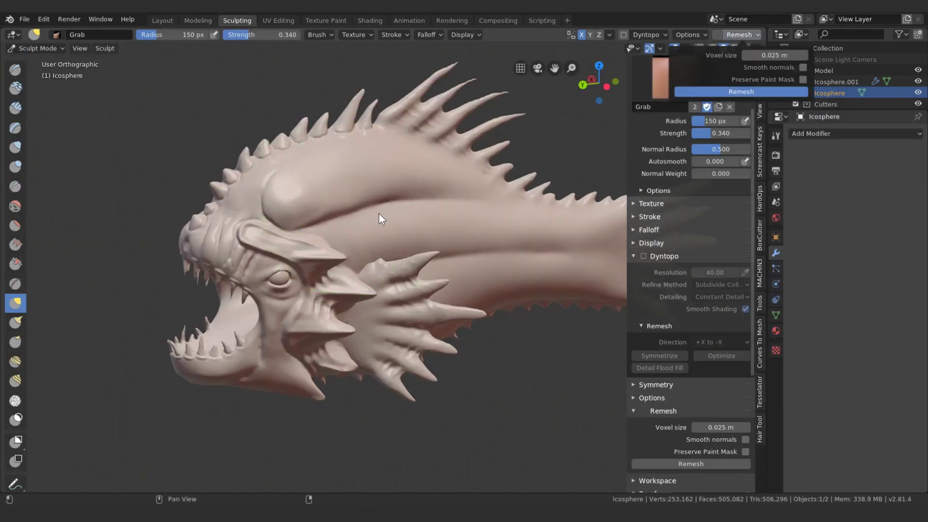
left_click(738, 34)
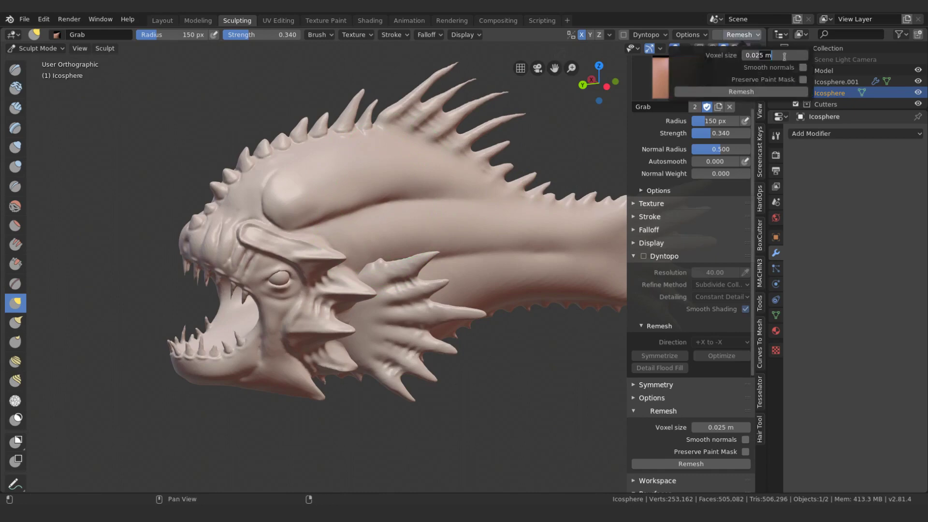
key("Return")
left_click(741, 91)
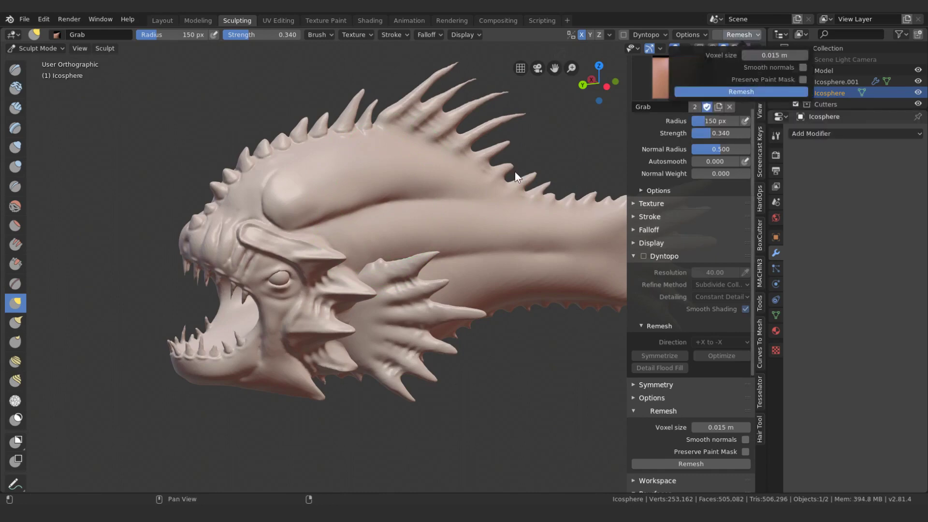
middle_click_drag(515, 173, 422, 211)
scroll(375, 253, "up", 3)
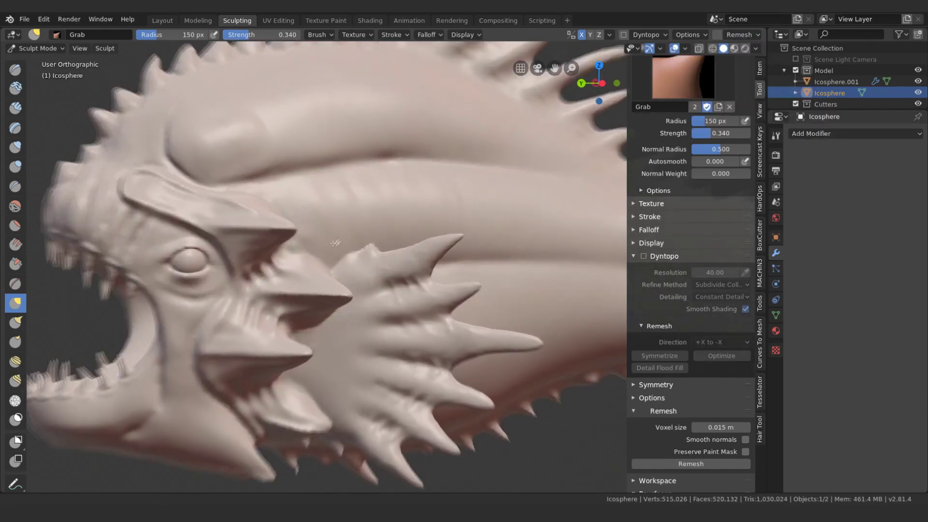
scroll(310, 251, "up", 2)
key("shift+c")
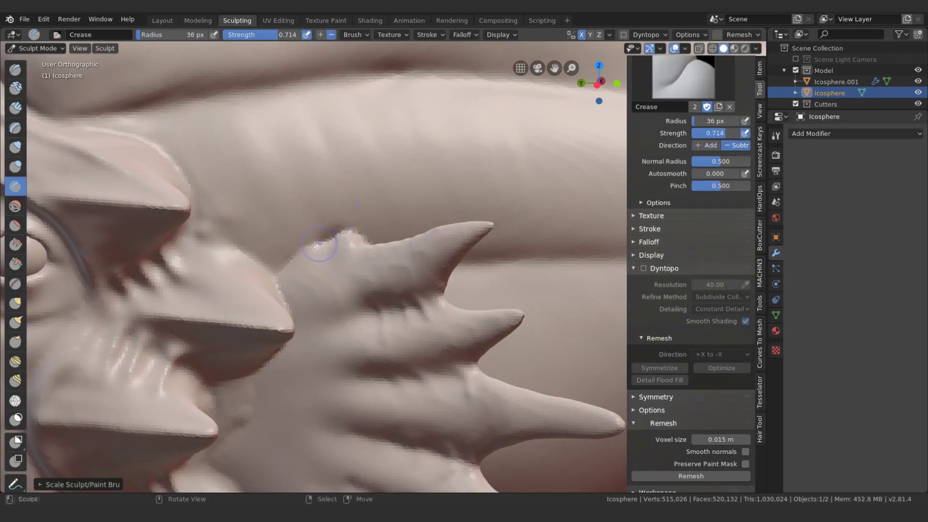
- Change the Crease brush falloff curve preset and inspect the head spikes
left_click(463, 35)
left_click(434, 53)
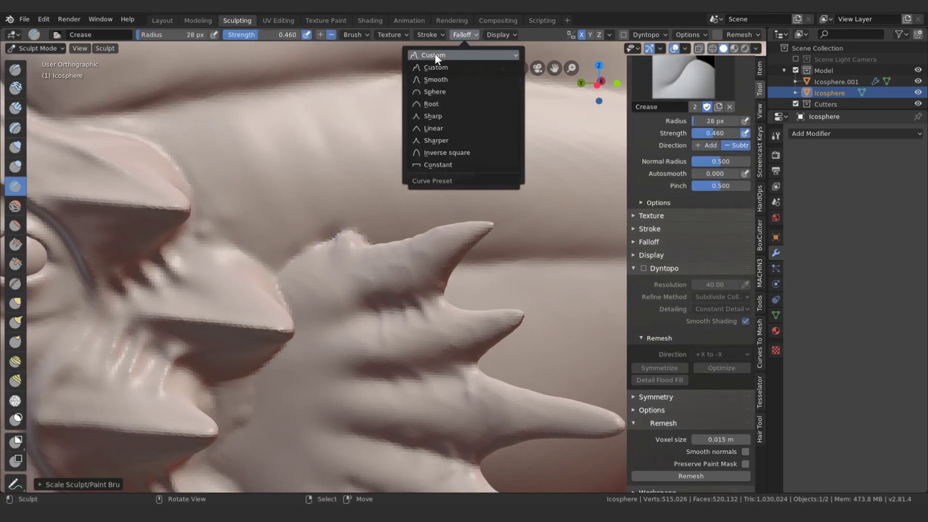
mouse_move(351, 230)
left_mouse_down("alt")
mouse_move(257, 276)
mouse_move(269, 351)
mouse_move(329, 284)
left_mouse_up("alt")
scroll(284, 334, "down", 3)
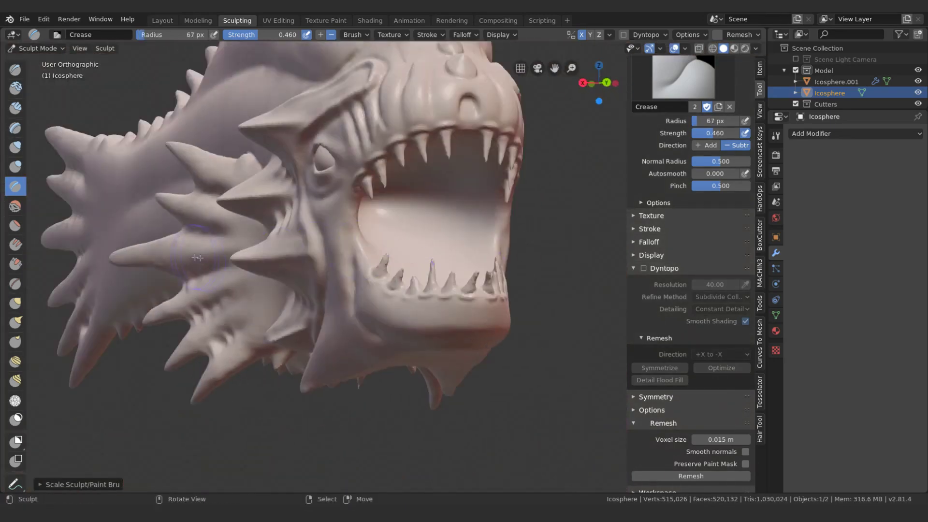
middle_click_drag(347, 249, 446, 208)
mouse_move(292, 310)
middle_mouse_down()
mouse_move(289, 323)
mouse_move(284, 295)
mouse_move(310, 282)
mouse_move(372, 355)
mouse_move(340, 411)
mouse_move(415, 393)
mouse_move(328, 402)
mouse_move(368, 333)
middle_mouse_up()
scroll(288, 302, "down", 4)
- Hide the side panel and shade the fish with a beige MatCap
key("n")
left_click(755, 48)
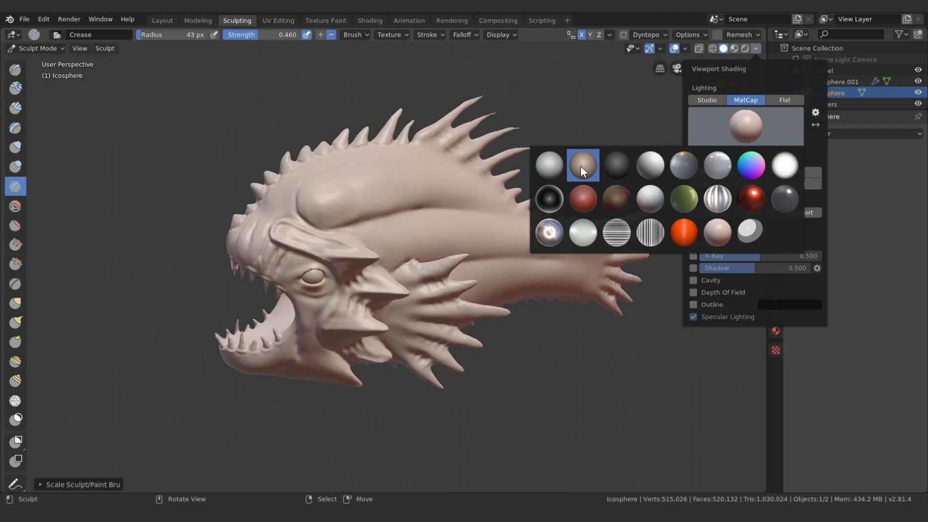
left_click(581, 166)
middle_click_drag(539, 383, 465, 383)
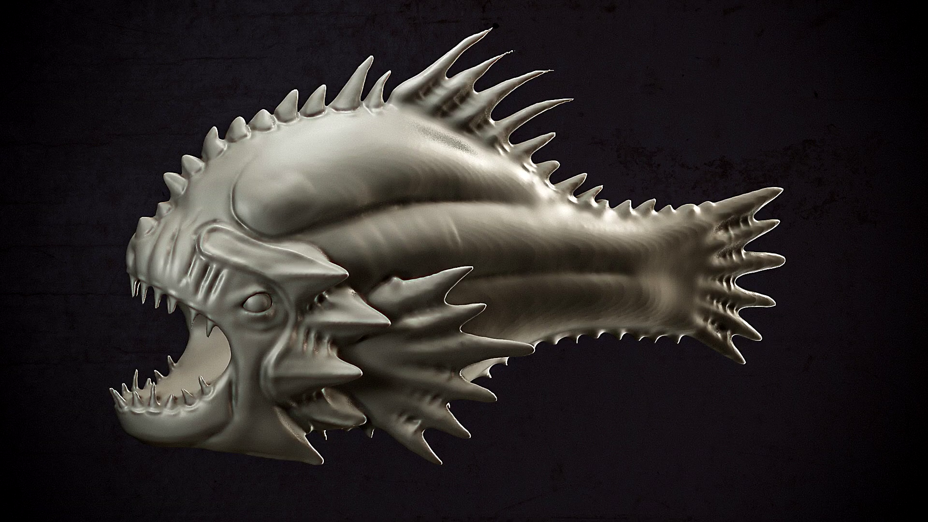